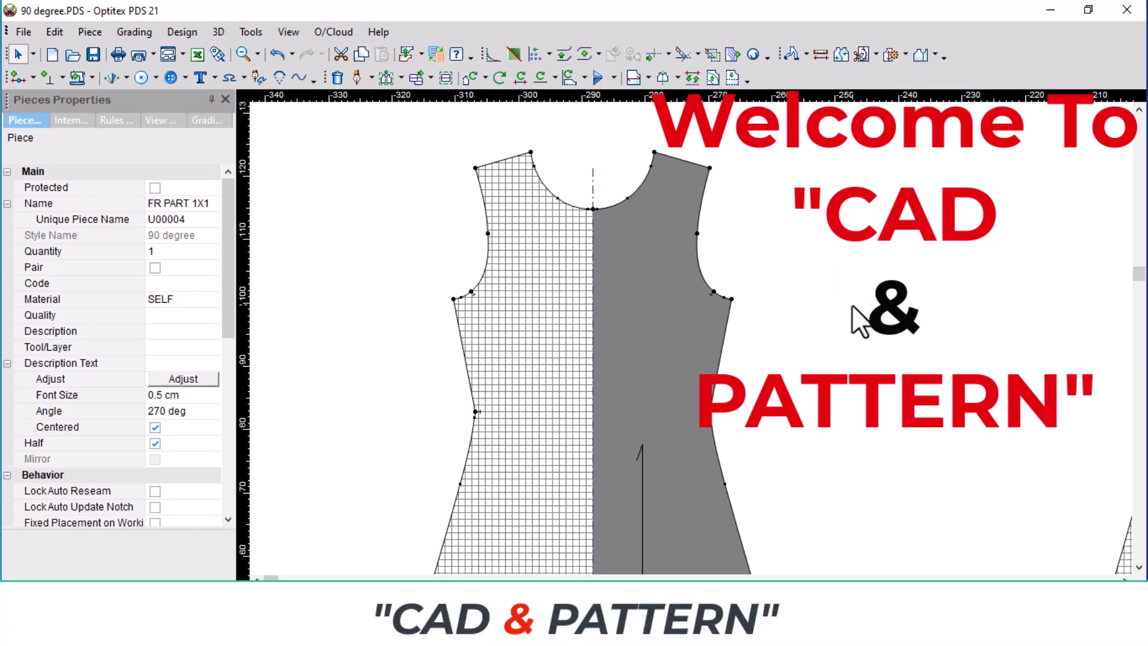
Pan the view to the empty gap between the front and back bodice pieces
scroll(901, 337, "down", 1)
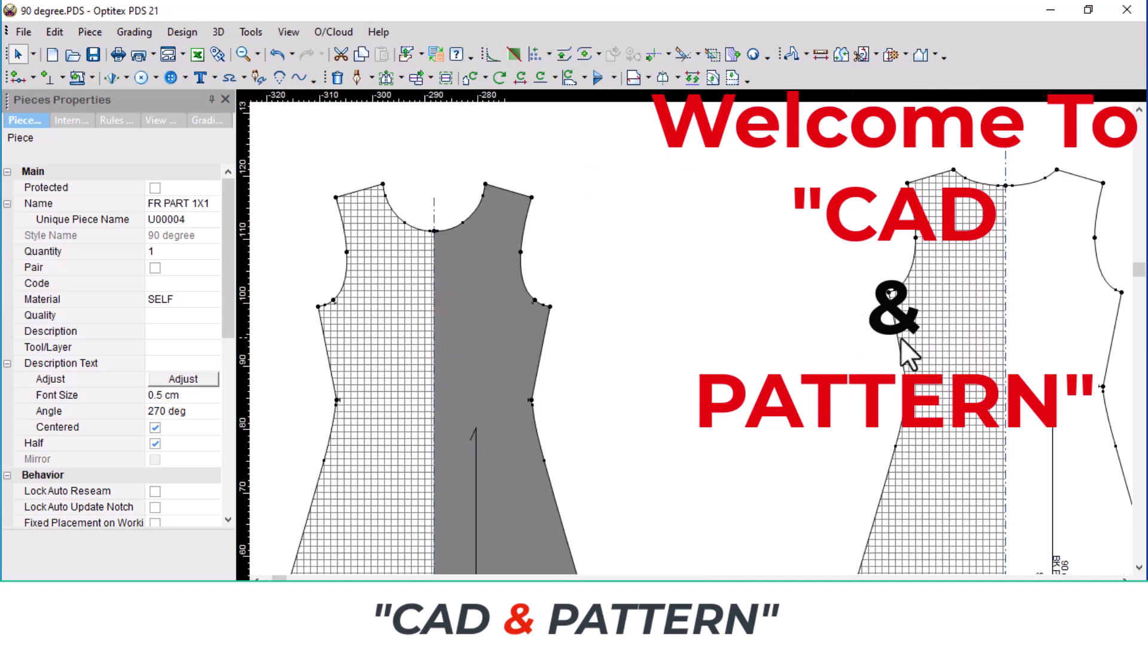
scroll(900, 337, "down", 1)
scroll(577, 313, "up", 1)
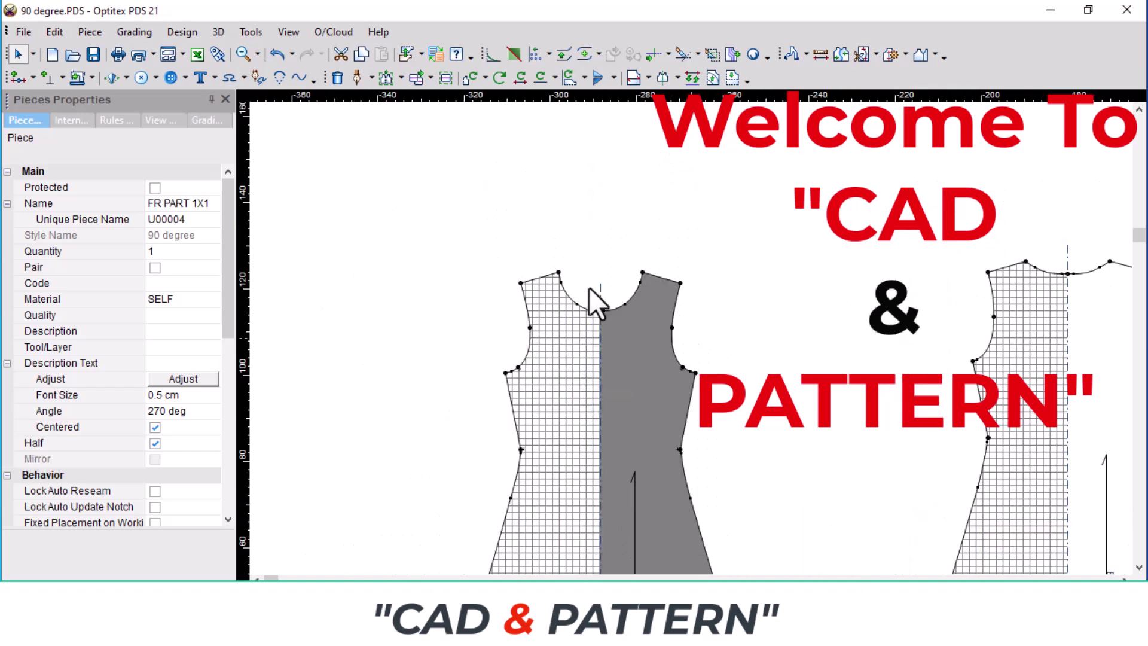
scroll(877, 356, "up", 1)
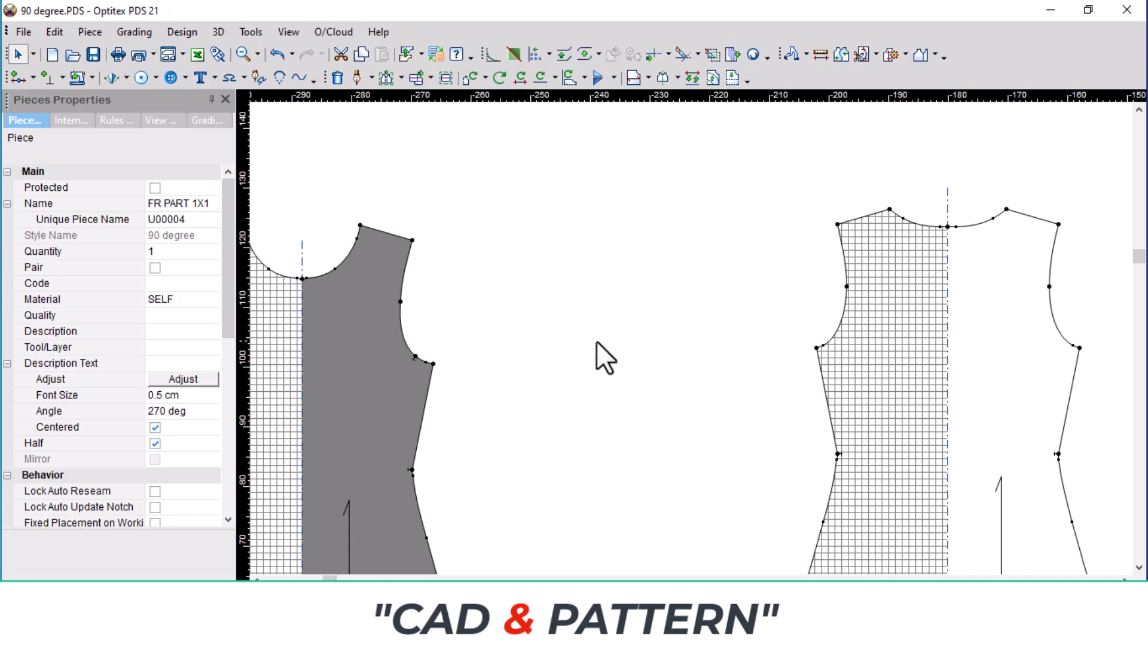
scroll(429, 356, "down", 1)
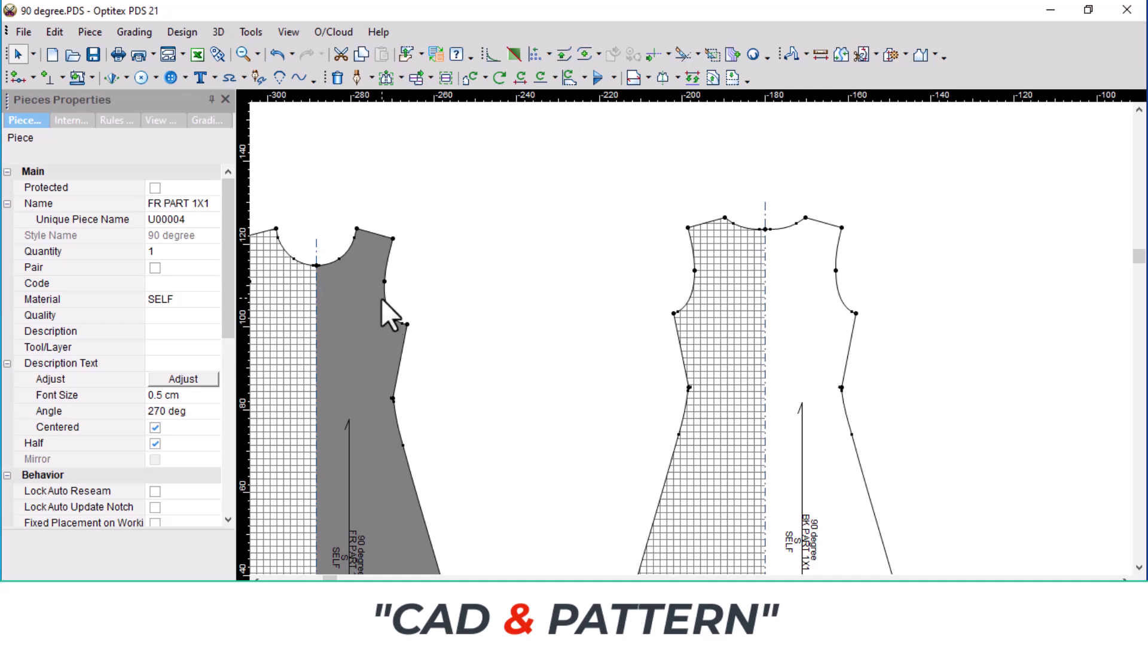
scroll(379, 300, "up", 2)
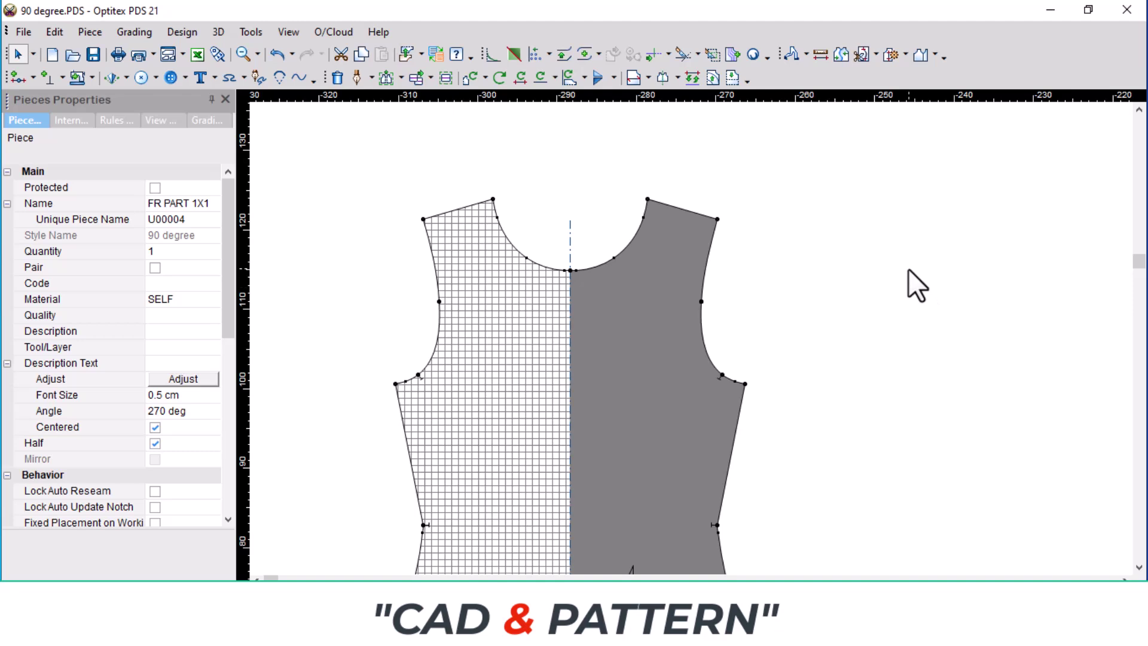
middle_click_drag(916, 305, 700, 317)
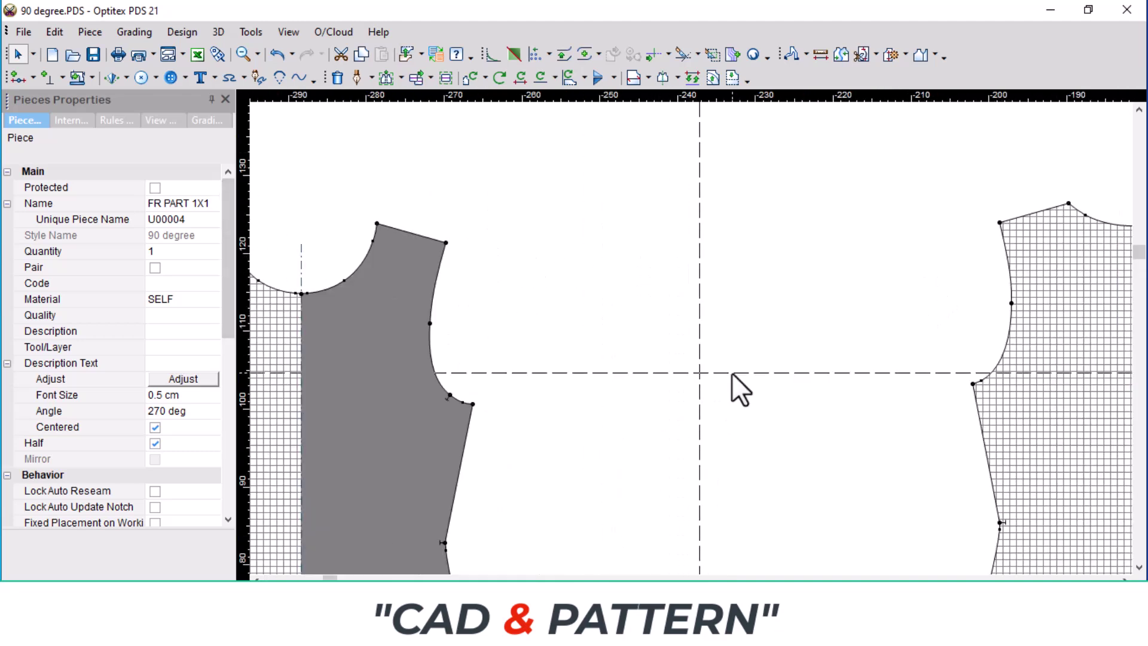
scroll(766, 371, "up", 3)
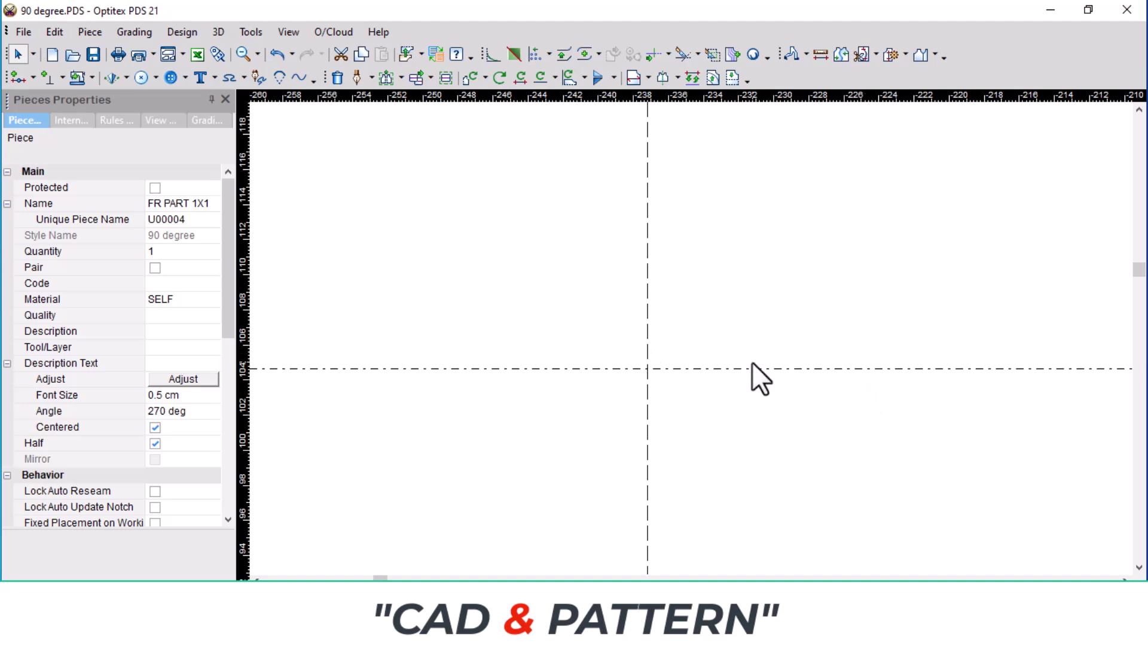
Create a 39.4 by 4.5 rectangular piece, Piece2, and drag it toward the bodices
right_click(702, 235)
mouse_move(749, 408)
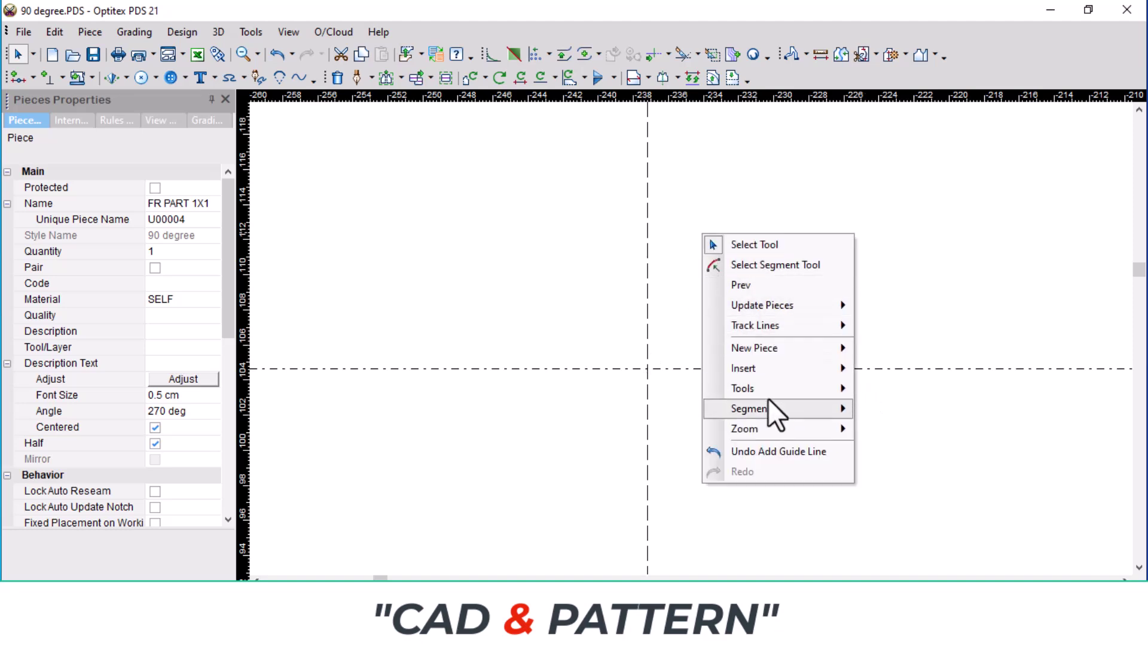
mouse_move(754, 347)
left_click(896, 356)
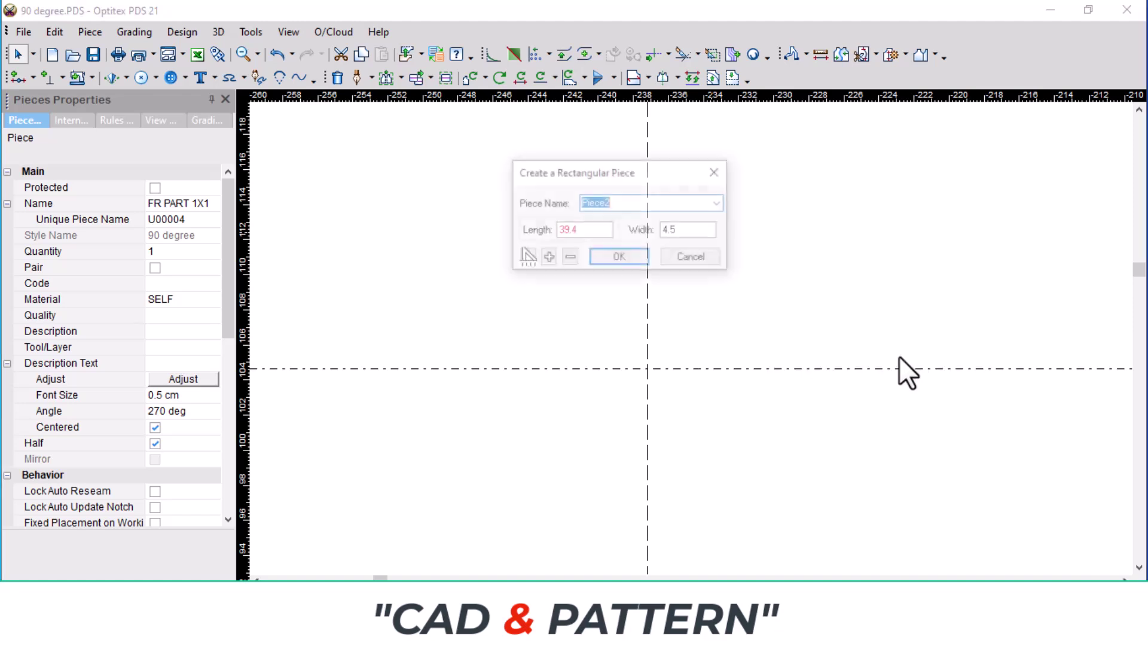
left_click(616, 258)
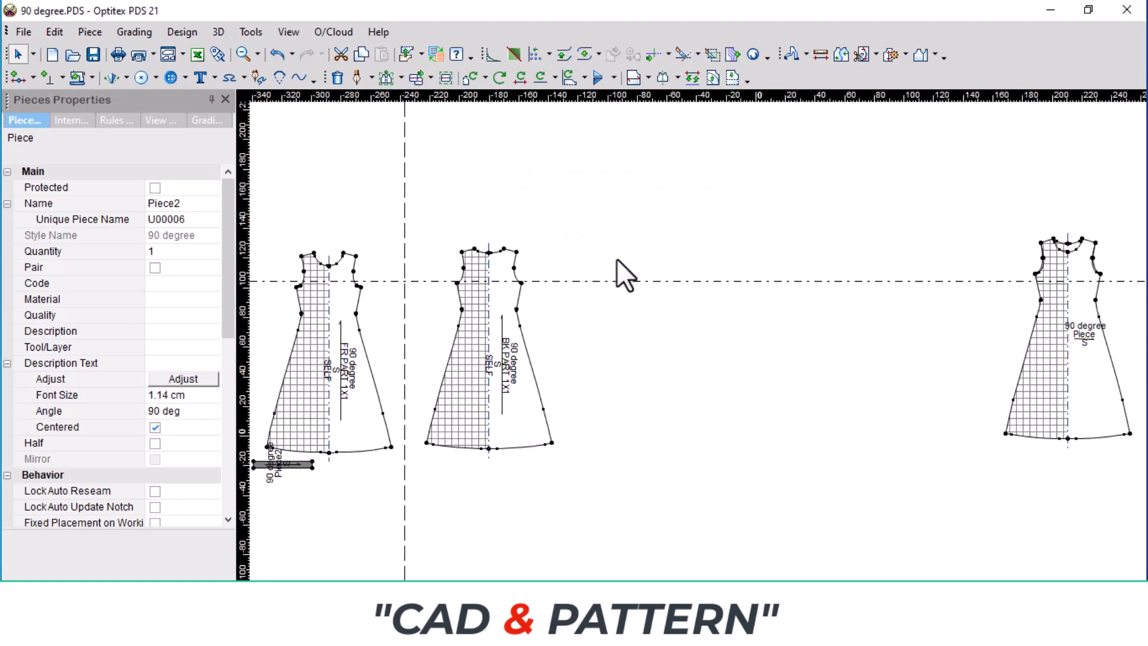
mouse_move(288, 468)
left_mouse_down()
mouse_move(621, 236)
mouse_move(474, 231)
mouse_move(461, 217)
left_mouse_up()
Select the vertical and horizontal guide lines, then drag Piece2 down between the two bodices
scroll(663, 342, "up", 2)
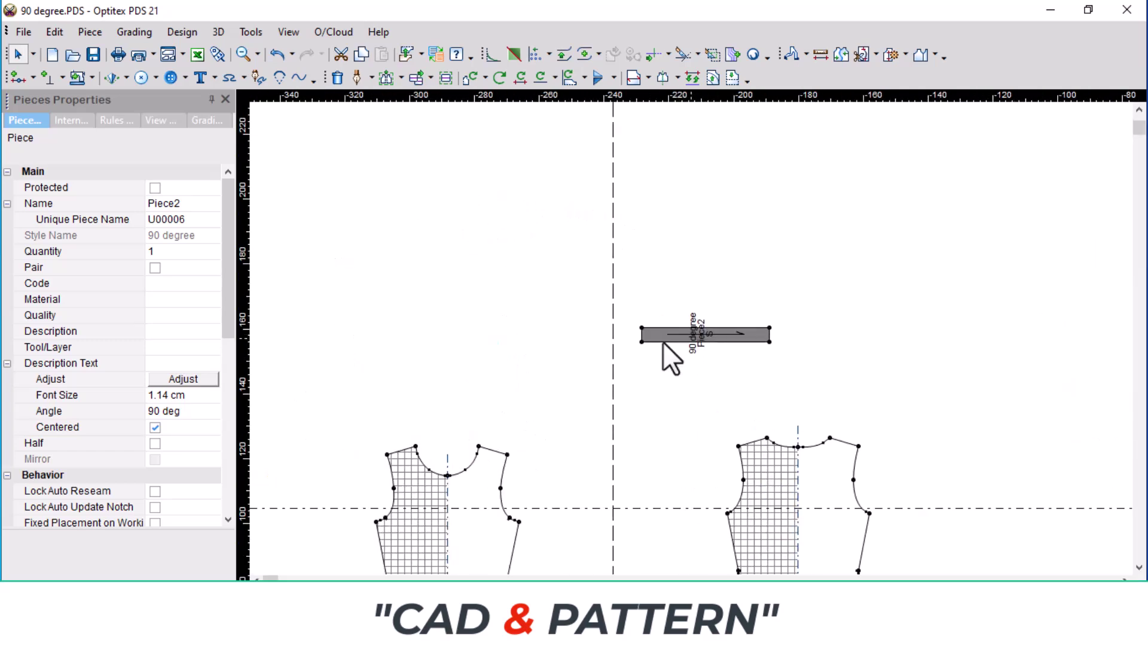
scroll(676, 336, "up", 2)
scroll(711, 337, "up", 2)
scroll(688, 344, "up", 2)
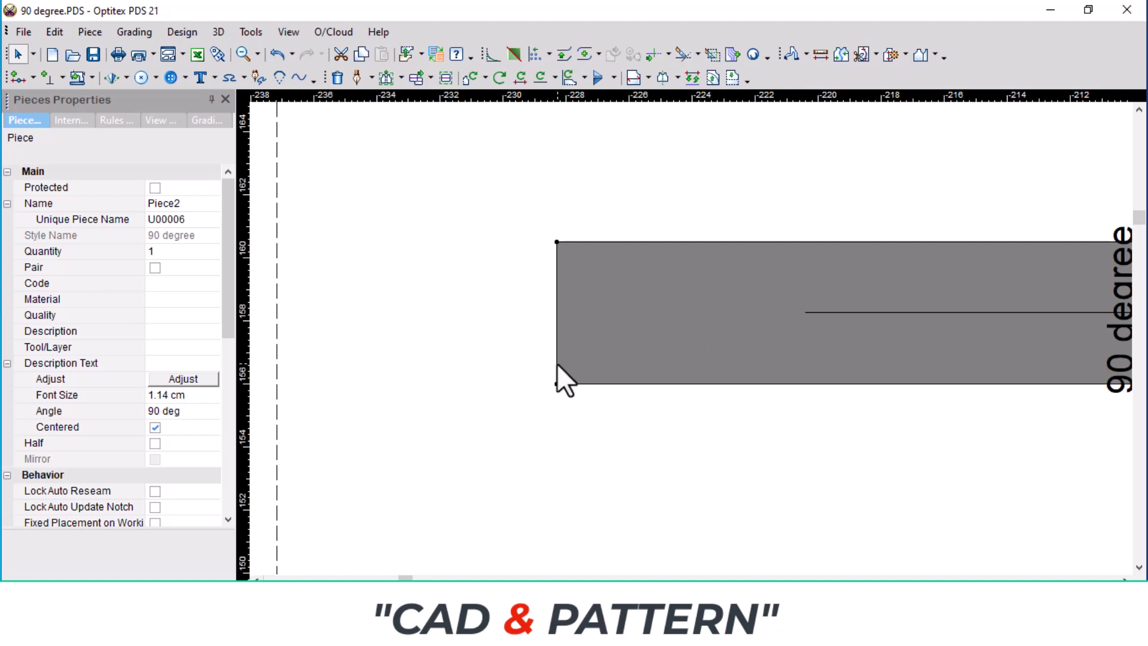
left_click(277, 371)
scroll(411, 415, "down", 2)
scroll(718, 380, "down", 2)
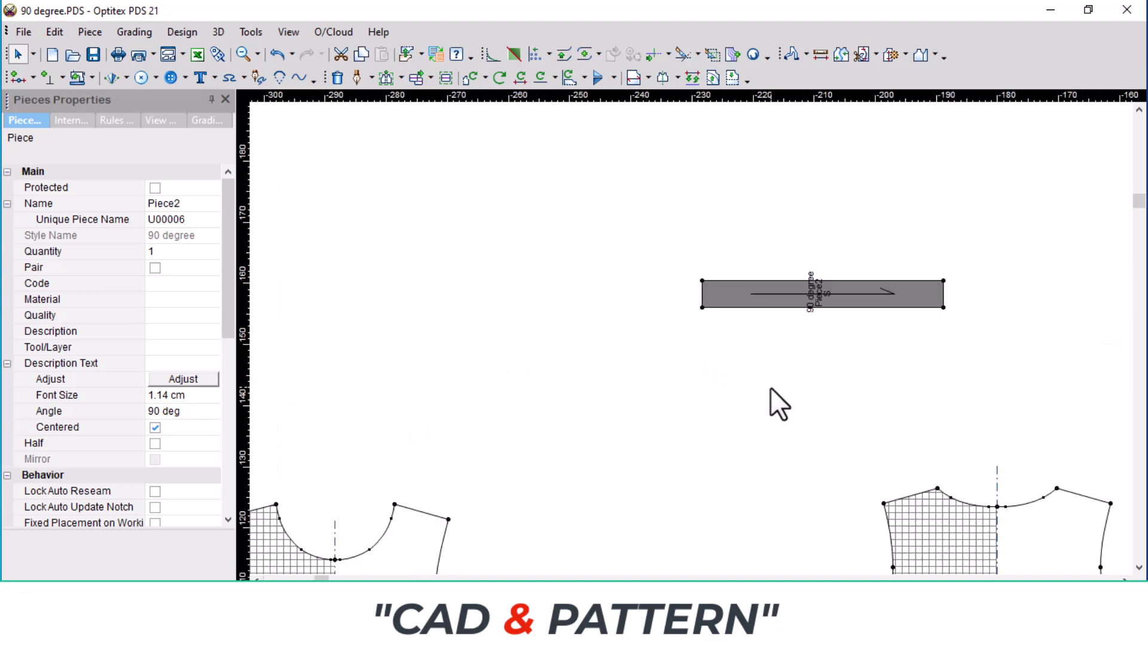
scroll(770, 386, "down", 2)
left_click(658, 443)
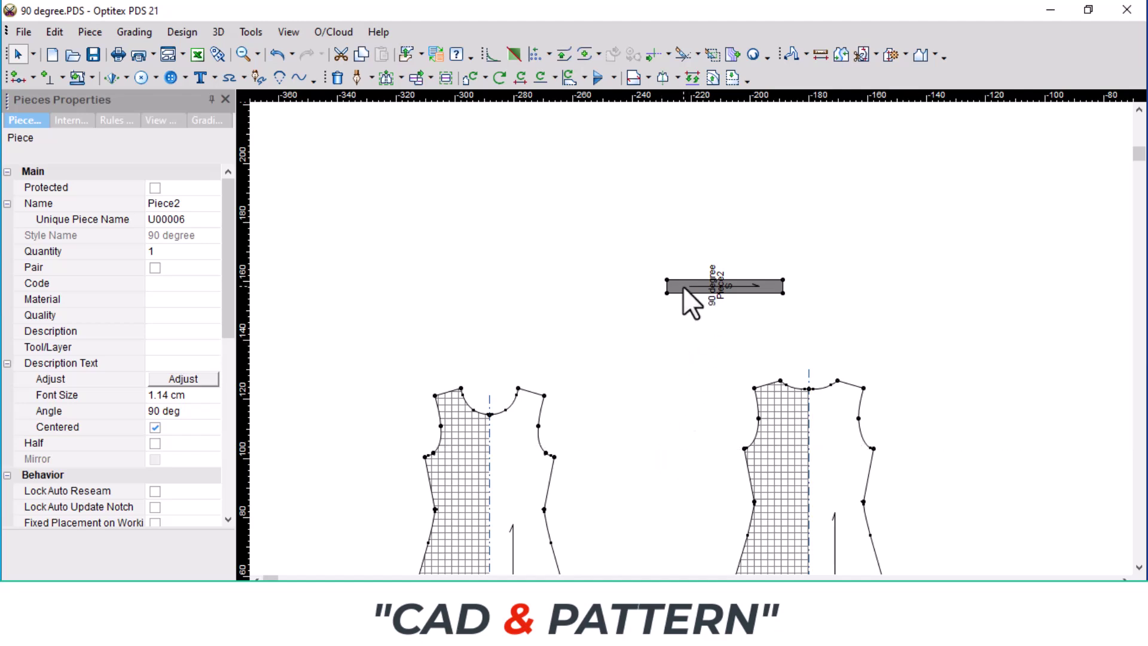
left_click_drag(681, 286, 618, 386)
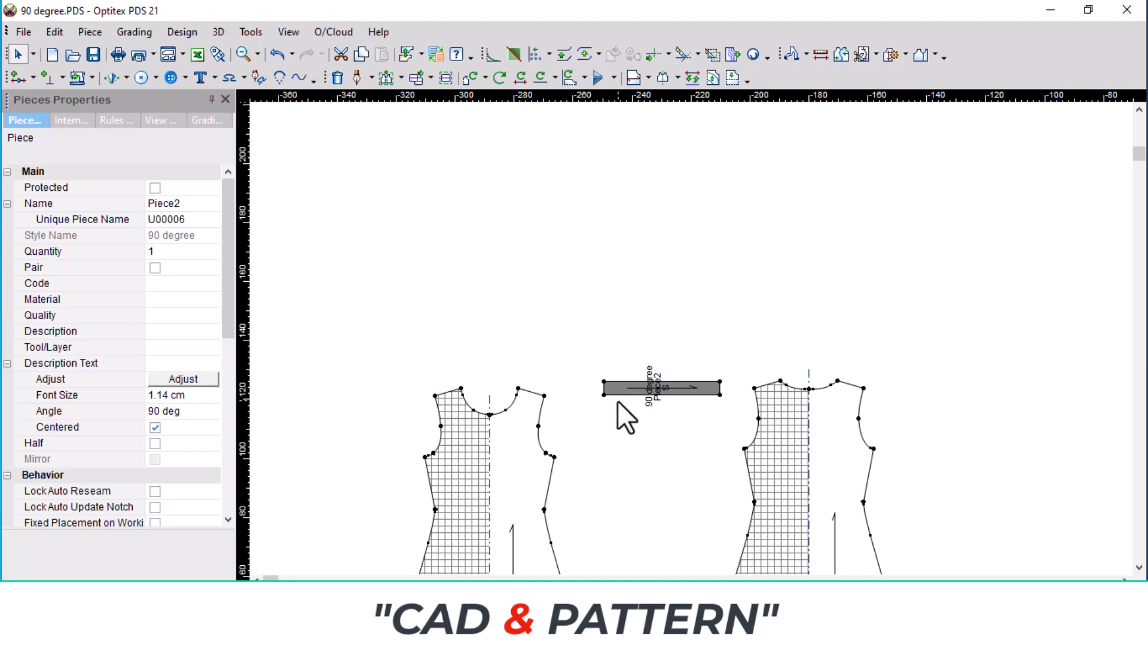
scroll(617, 401, "up", 2)
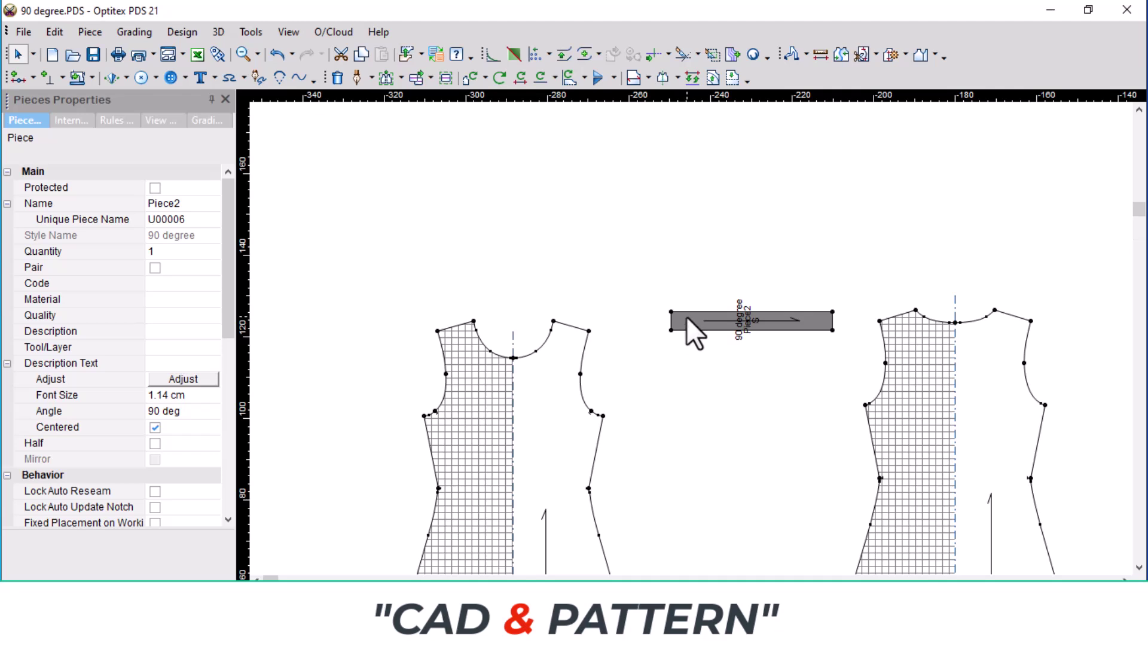
Lift Piece2 above the bodice necklines and zoom in to check the neckline and armhole
left_click_drag(687, 325, 730, 224)
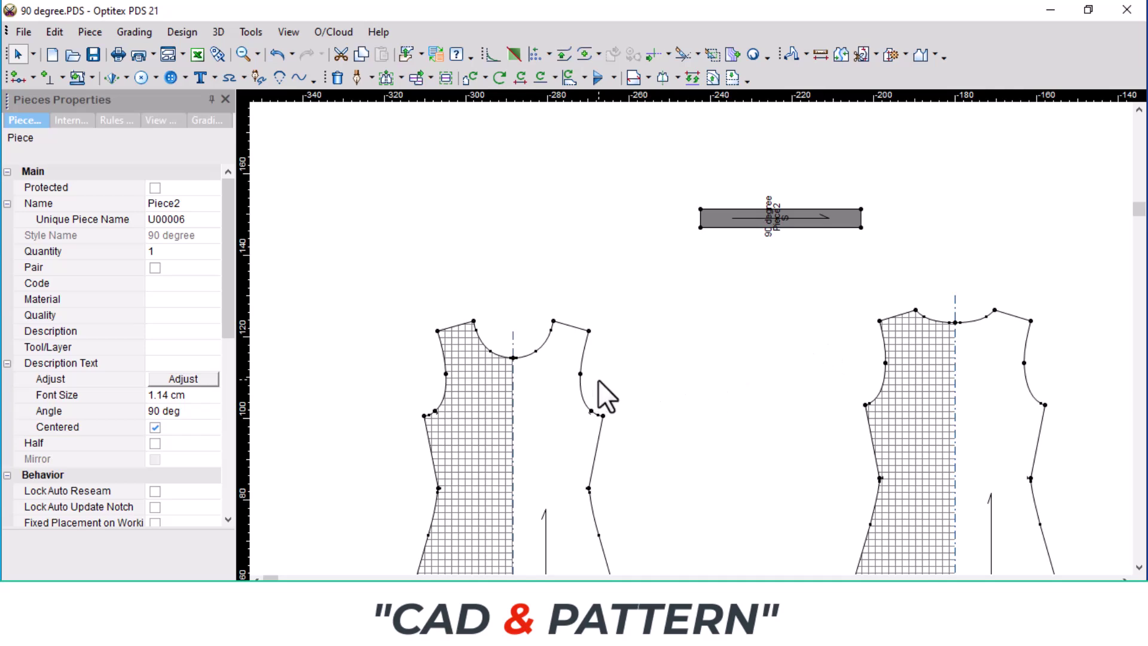
scroll(561, 356, "up", 2)
scroll(695, 346, "up", 3)
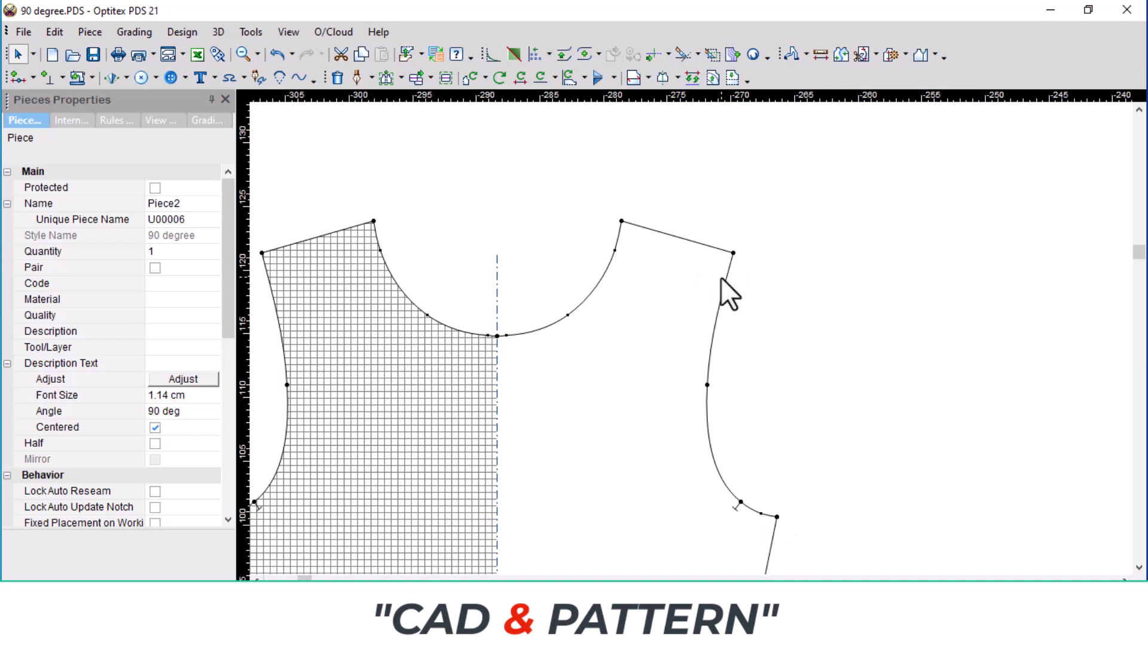
scroll(732, 278, "down", 2)
scroll(691, 339, "down", 2)
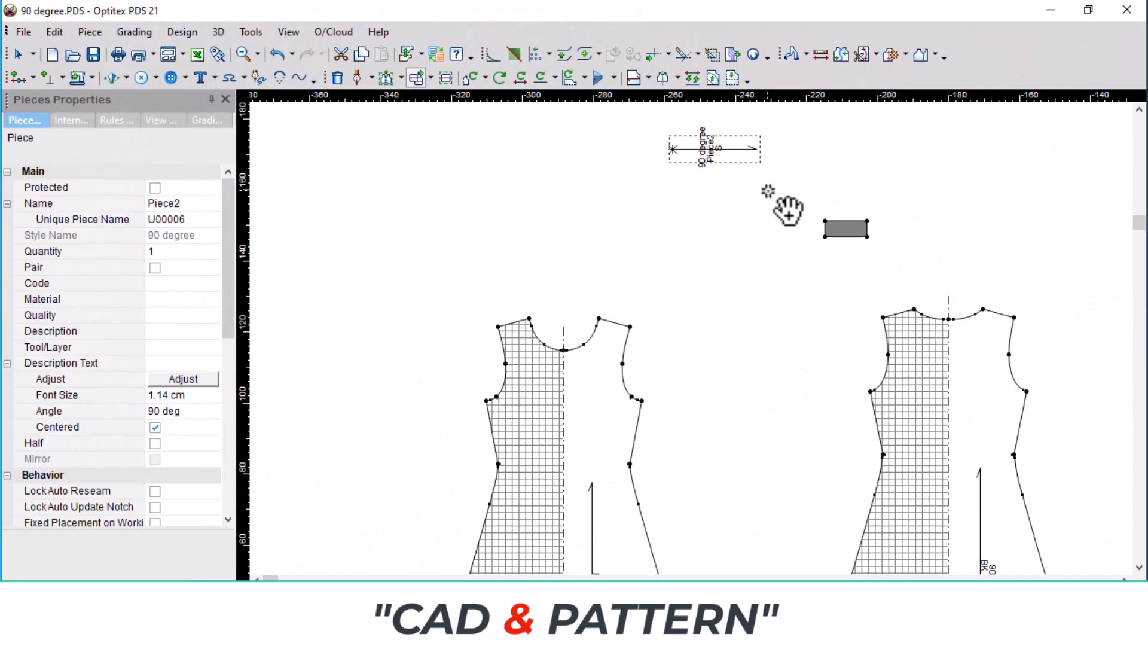
Switch back to the Select tool and place Piece2's top-right corner on the front shoulder tip
right_click(767, 191)
left_click(824, 205)
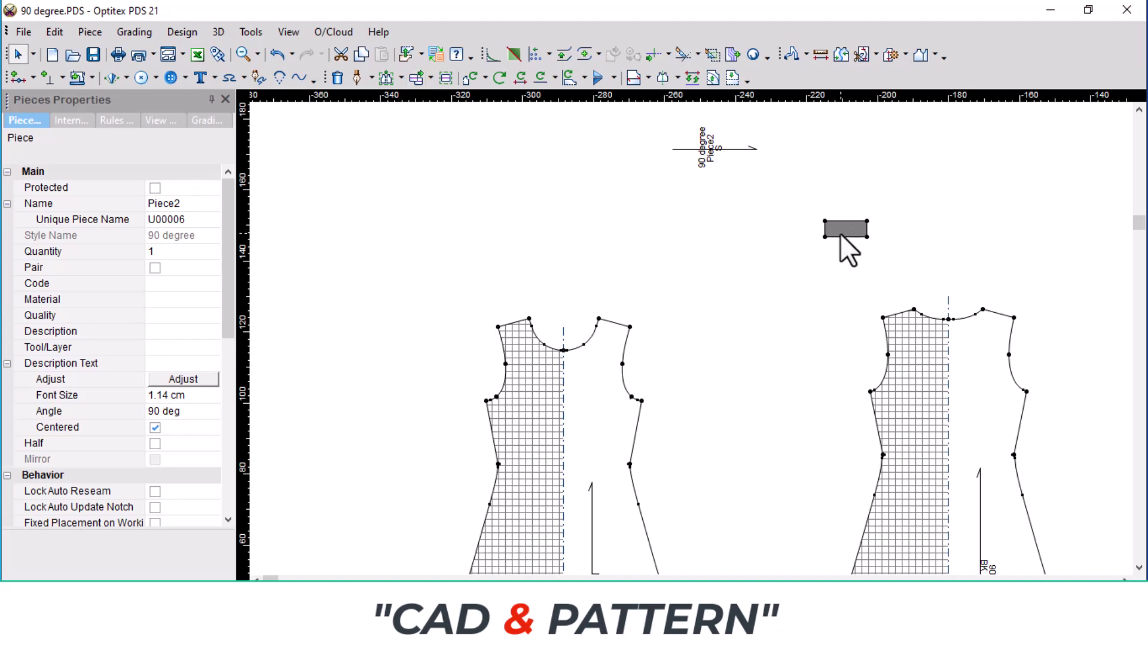
scroll(661, 320, "up", 2)
scroll(717, 346, "up", 2)
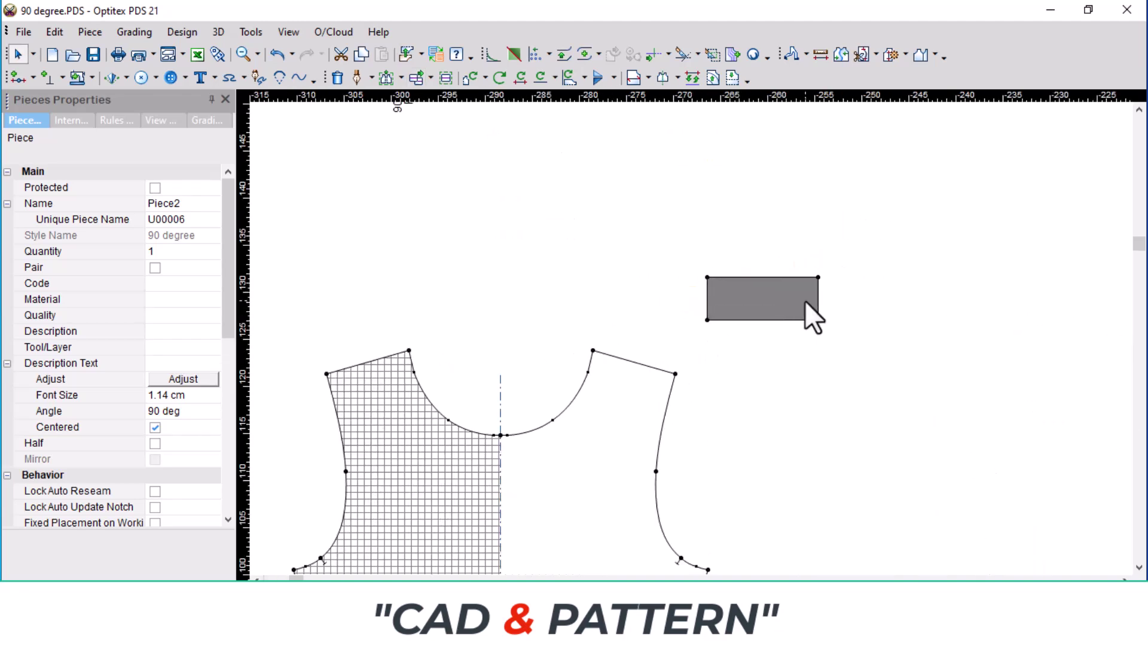
mouse_move(829, 292)
left_mouse_down()
mouse_move(746, 366)
mouse_move(834, 347)
left_mouse_up()
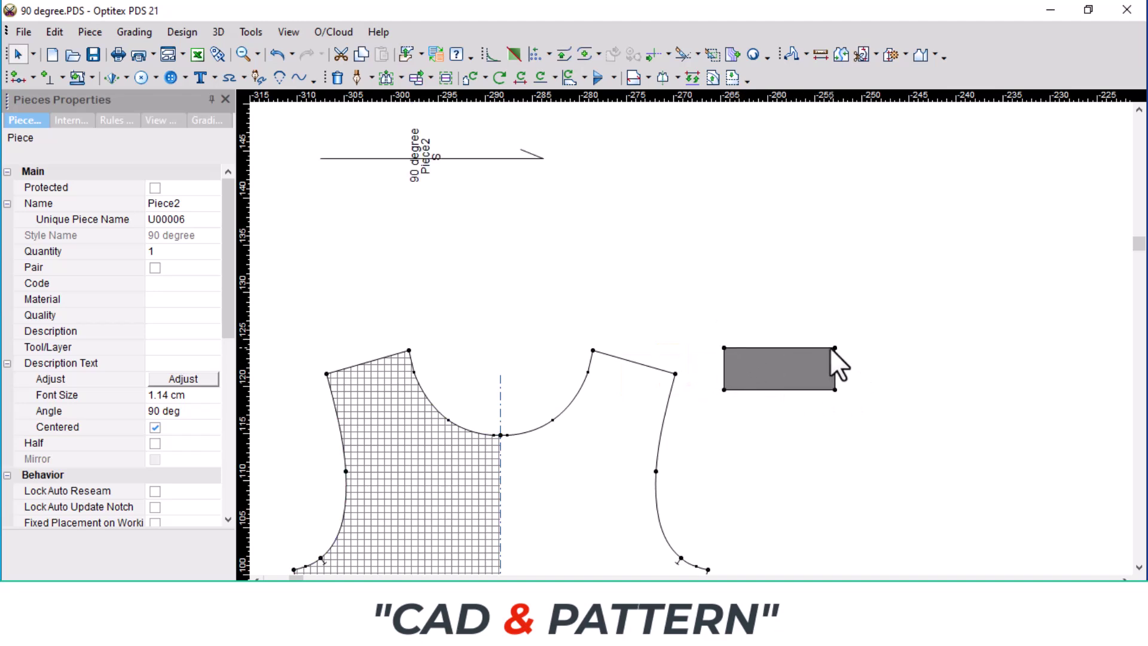
left_click_drag(832, 349, 674, 375)
scroll(688, 347, "up", 3)
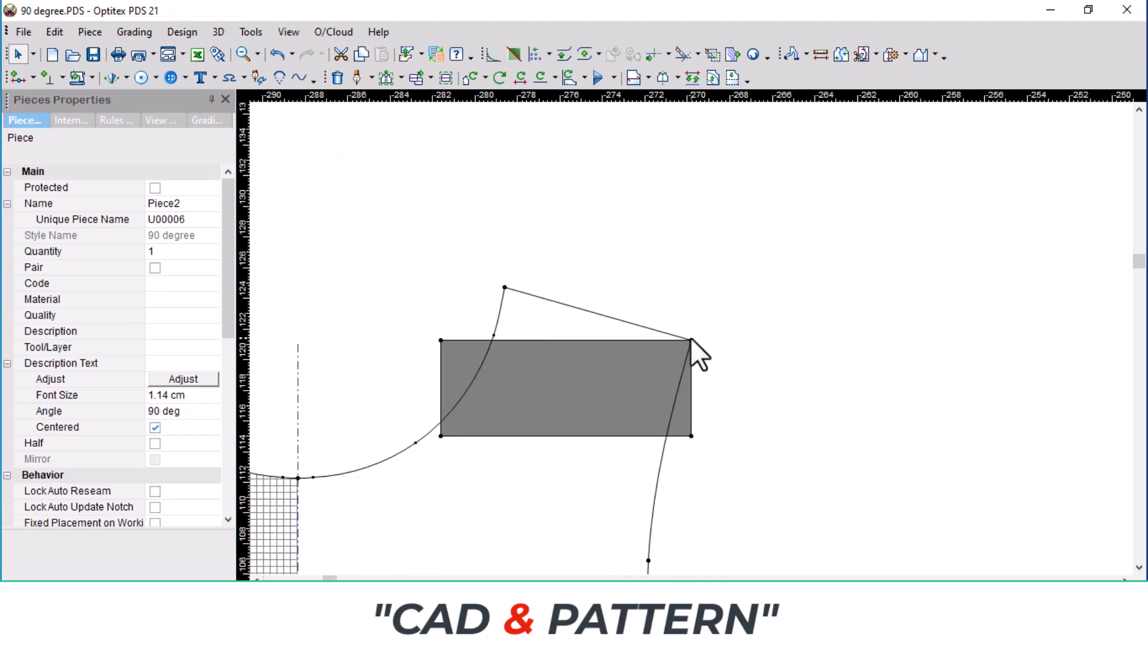
scroll(690, 339, "up", 3)
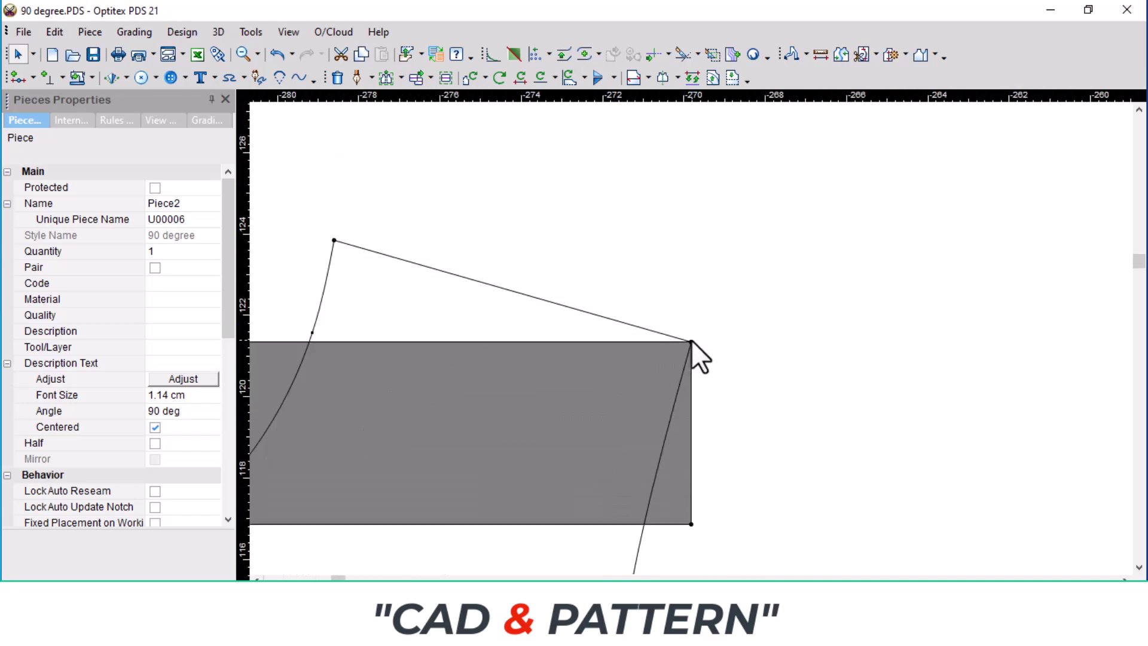
Rotate Piece2 to 74.1° about its shoulder corner so it lies along the shoulder line
key("r")
mouse_move(691, 340)
left_mouse_down()
mouse_move(323, 445)
mouse_move(373, 392)
left_mouse_up()
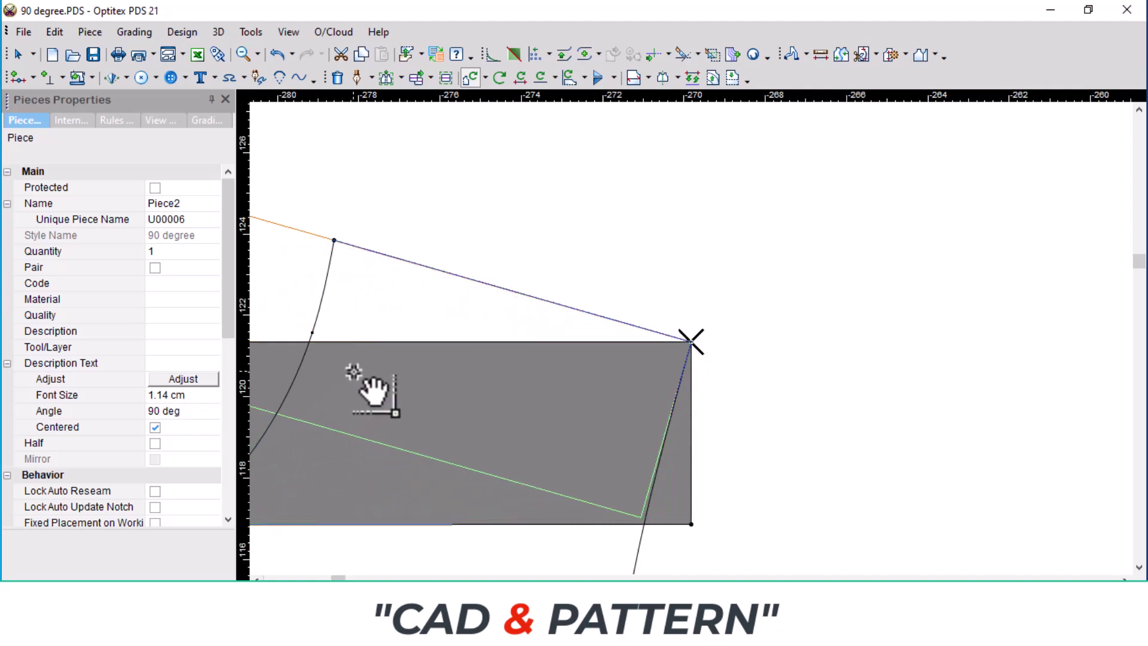
left_click(374, 391)
left_click(288, 476)
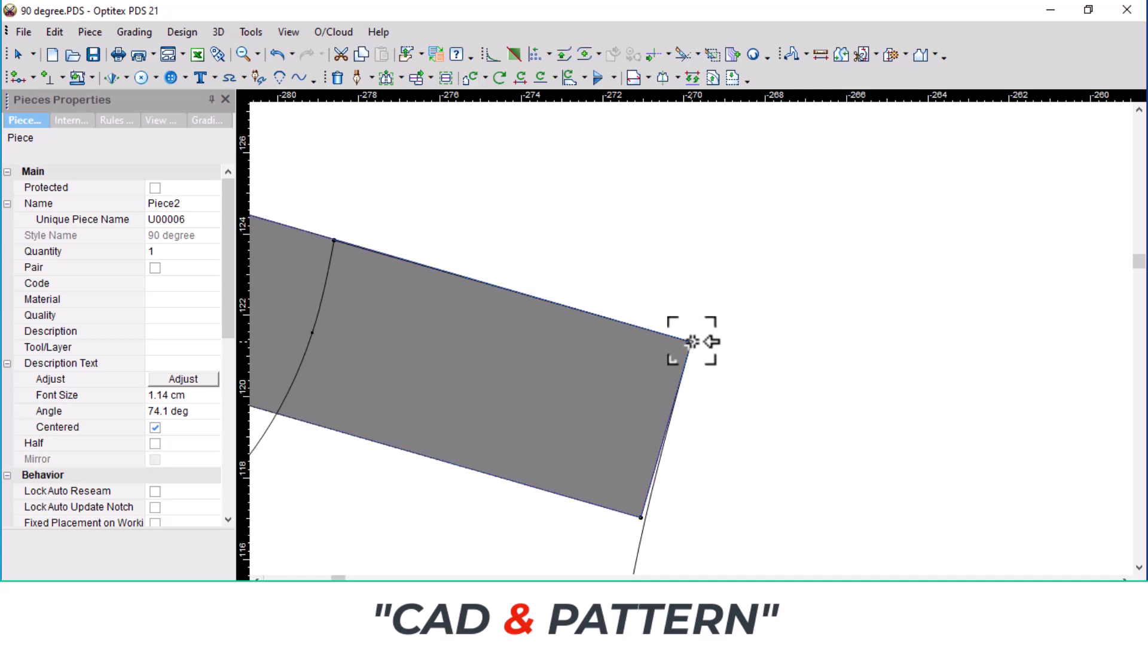
left_click(692, 344)
Drop the piece at the armhole end point and set the rotation pivot at its corner
scroll(693, 344, "down", 2)
scroll(706, 353, "down", 2)
scroll(710, 359, "down", 1)
scroll(692, 340, "up", 3)
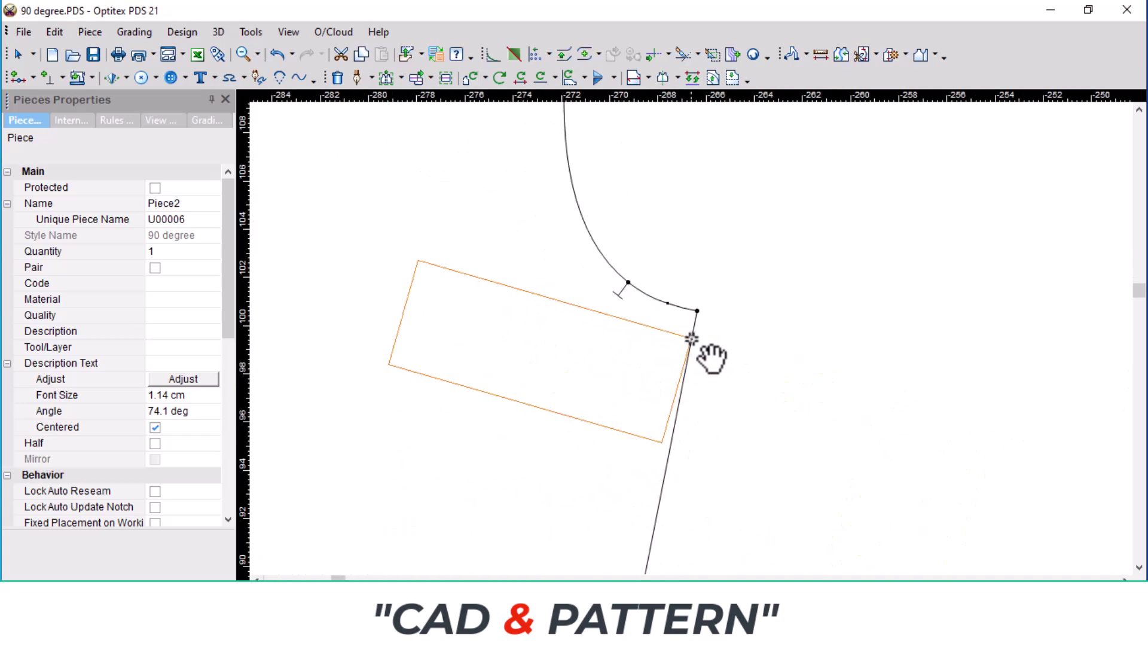
scroll(702, 301, "up", 1)
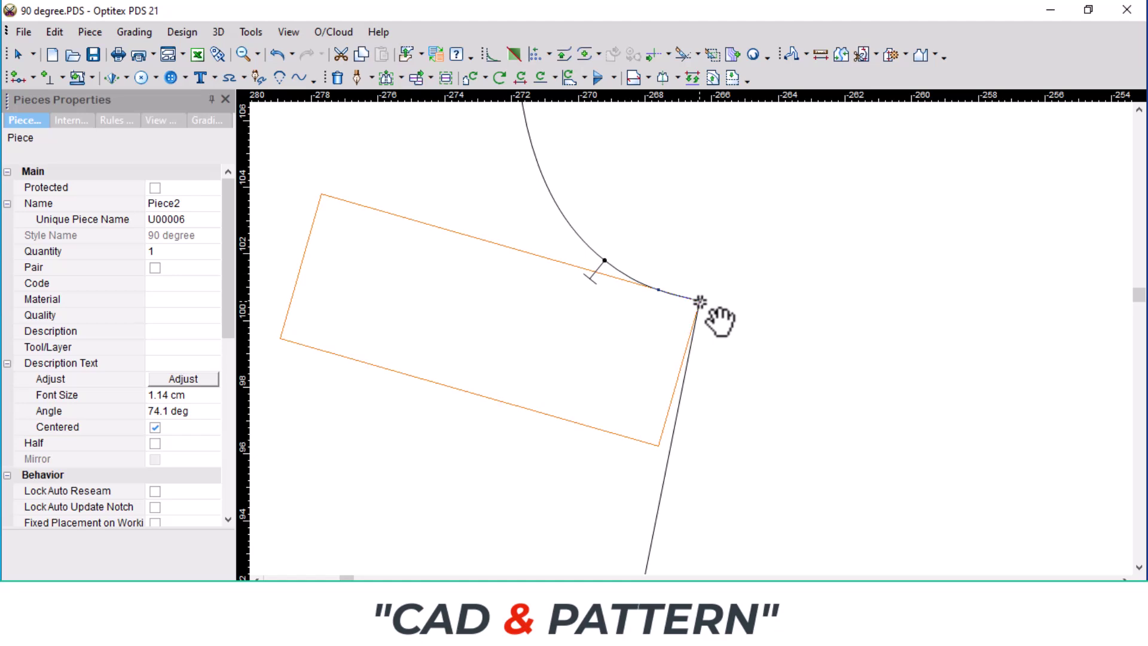
left_click(698, 301)
scroll(695, 316, "up", 2)
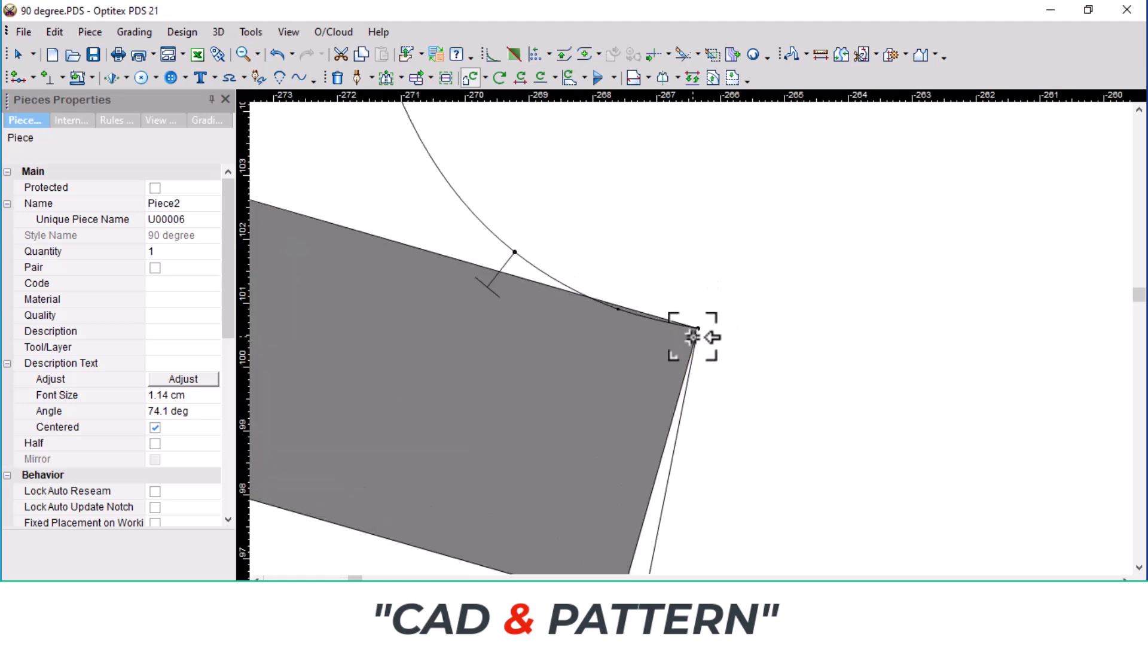
scroll(696, 326, "up", 1)
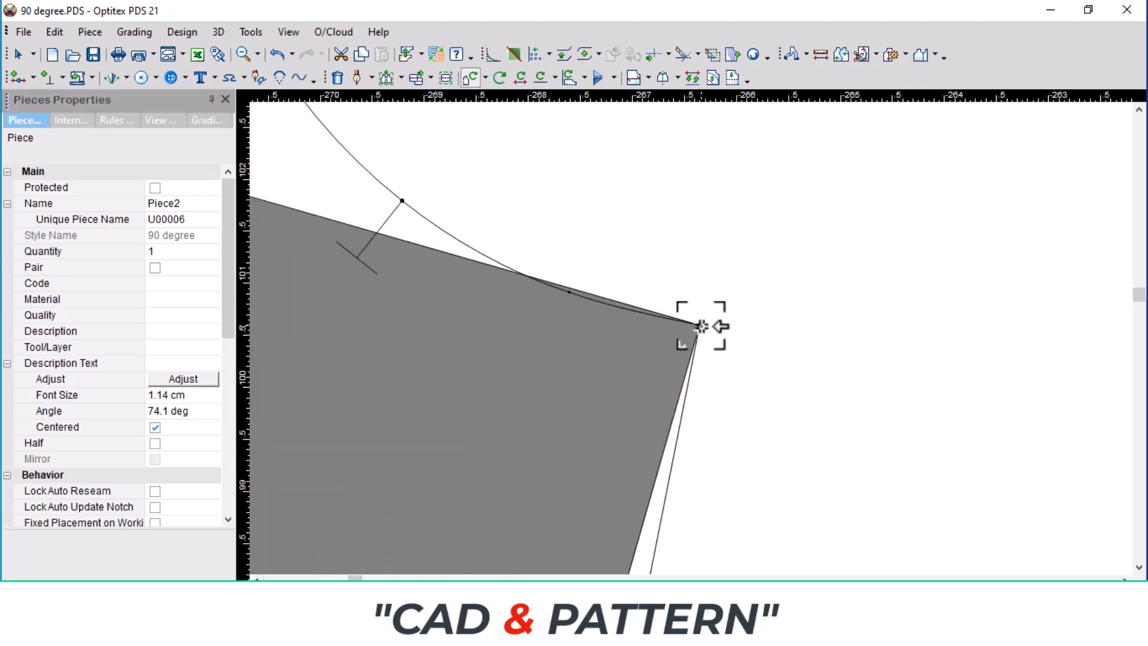
left_click(700, 325)
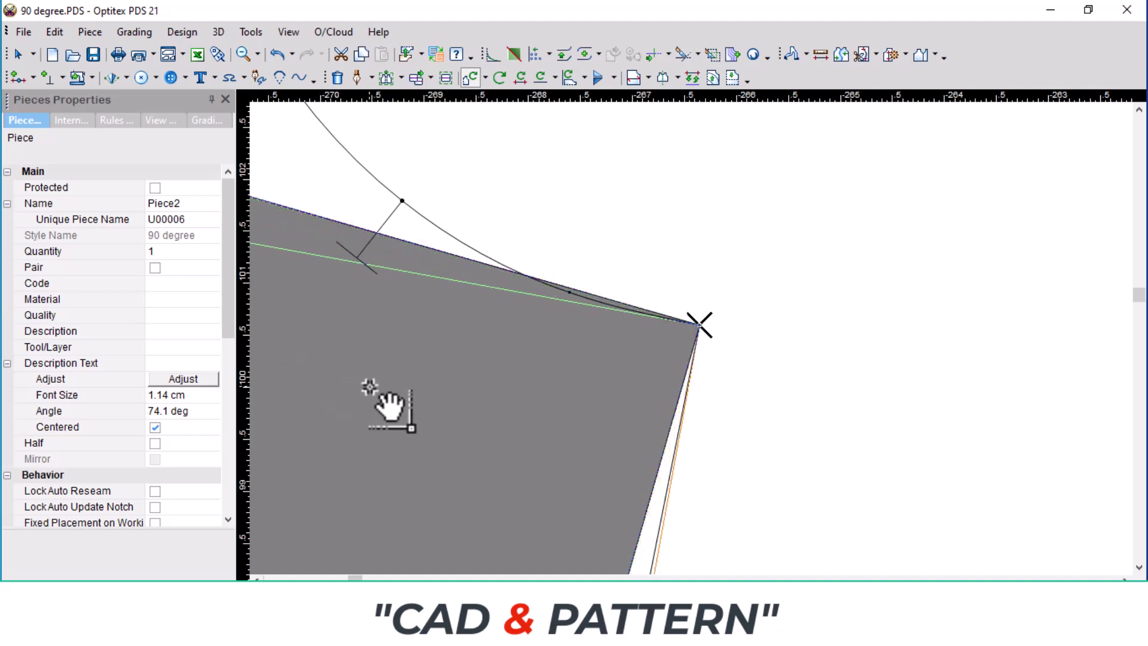
Rotate the small piece 4.8° and place it at the bodice armhole corner
left_click(368, 385)
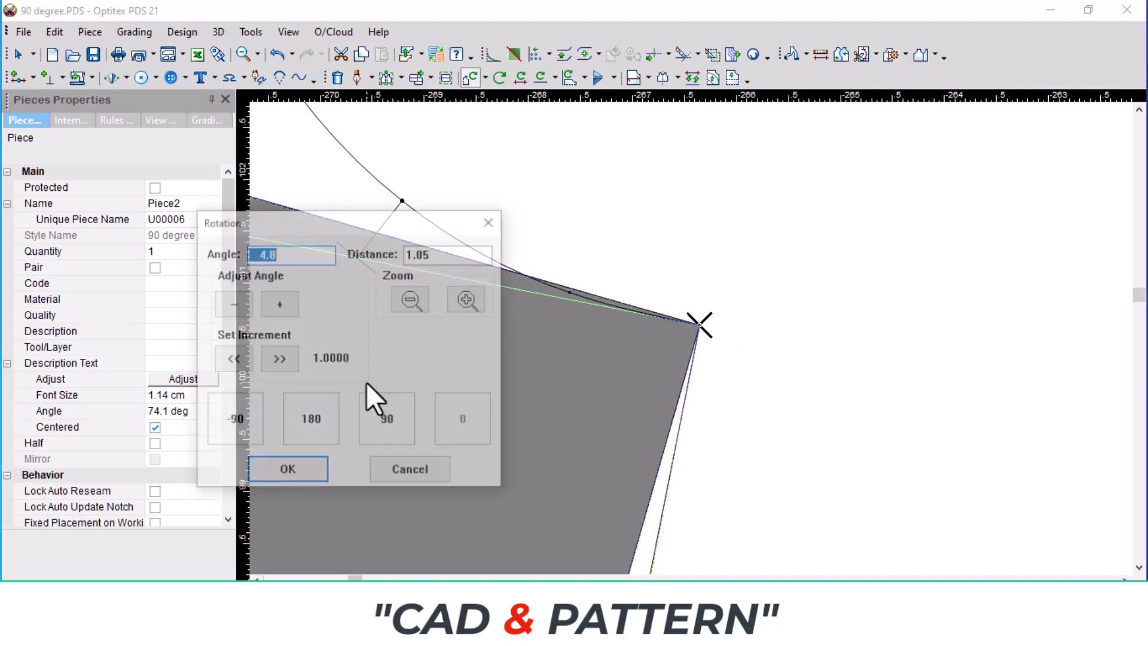
left_click(297, 469)
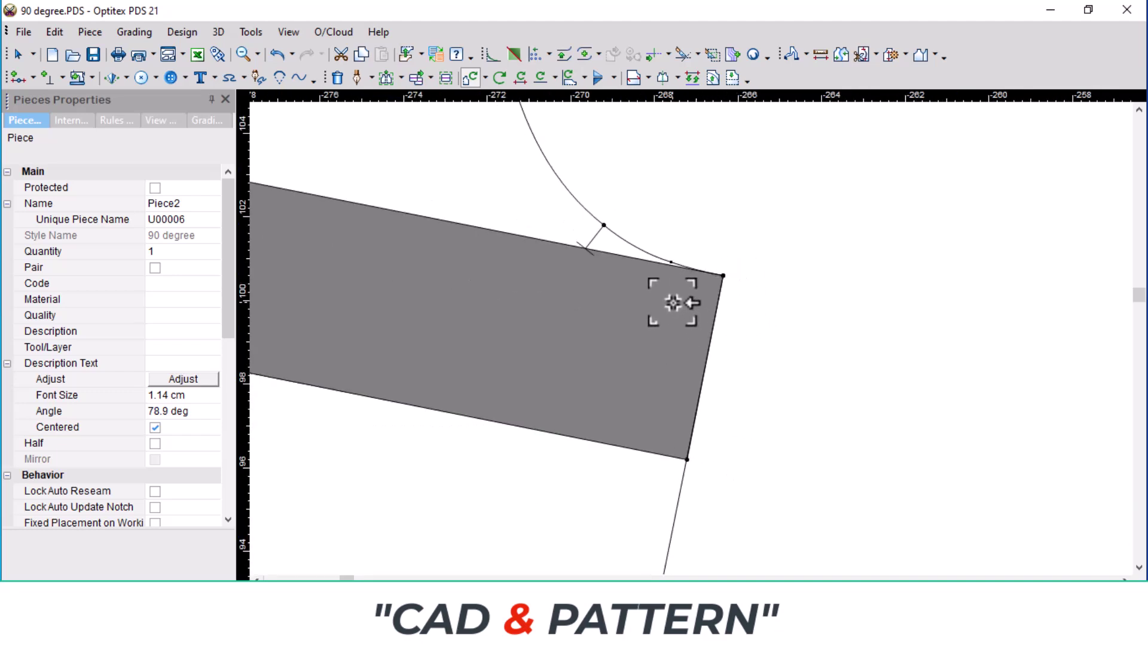
left_click_drag(718, 275, 760, 354)
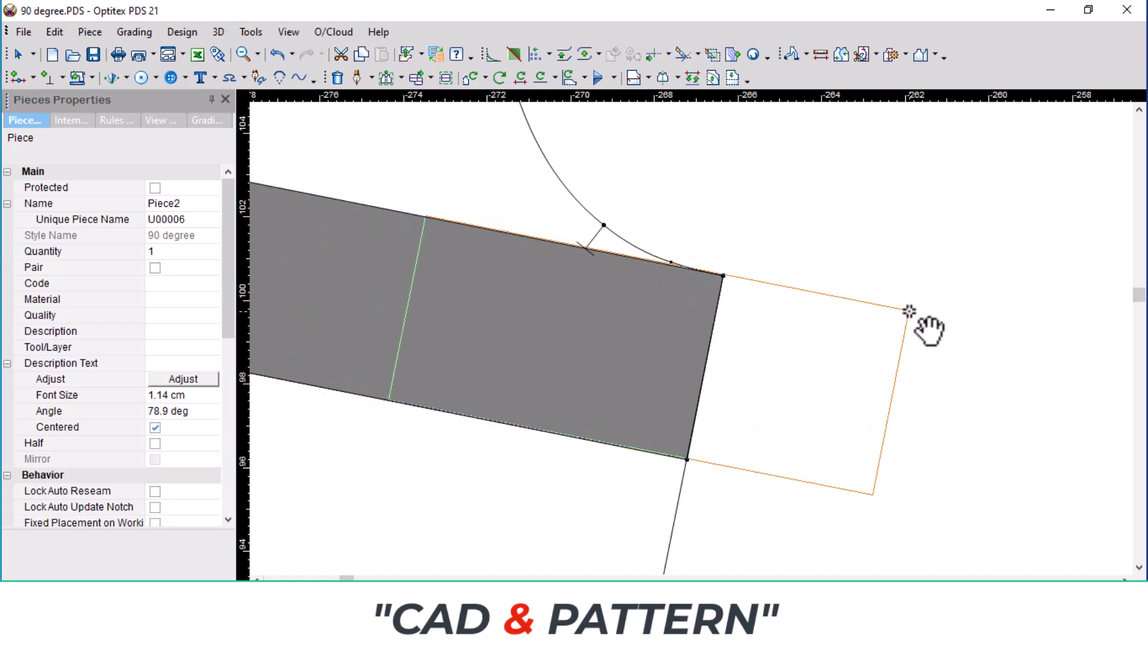
scroll(773, 353, "down", 5)
scroll(773, 353, "up", 2)
scroll(760, 354, "up", 3)
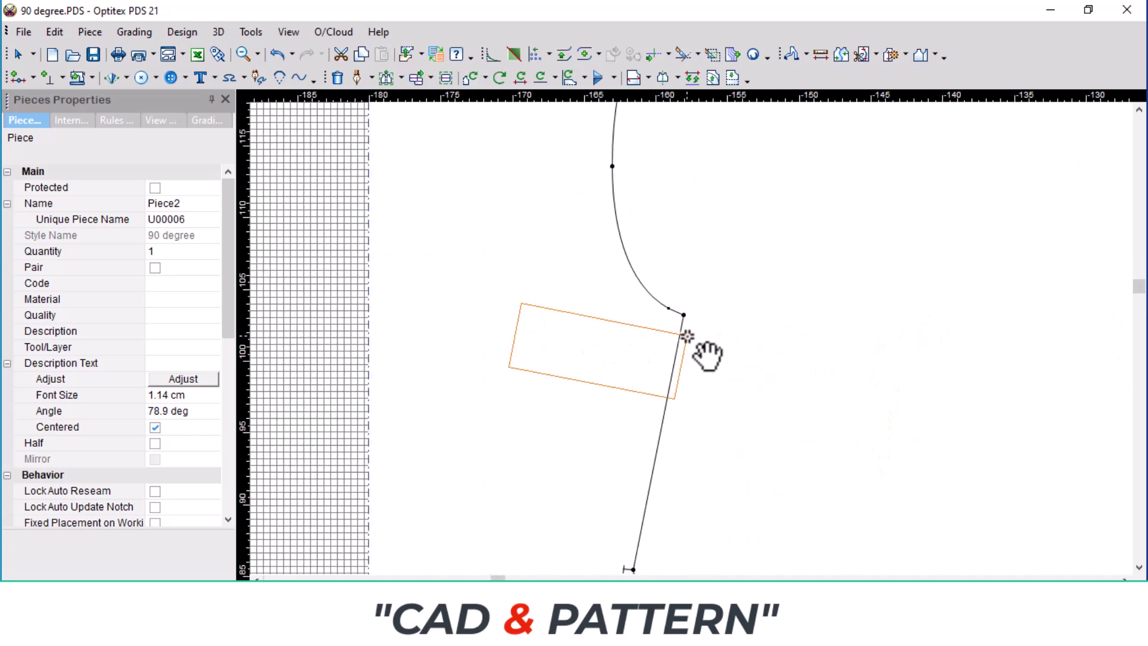
scroll(691, 333, "up", 2)
left_click_drag(760, 354, 691, 306)
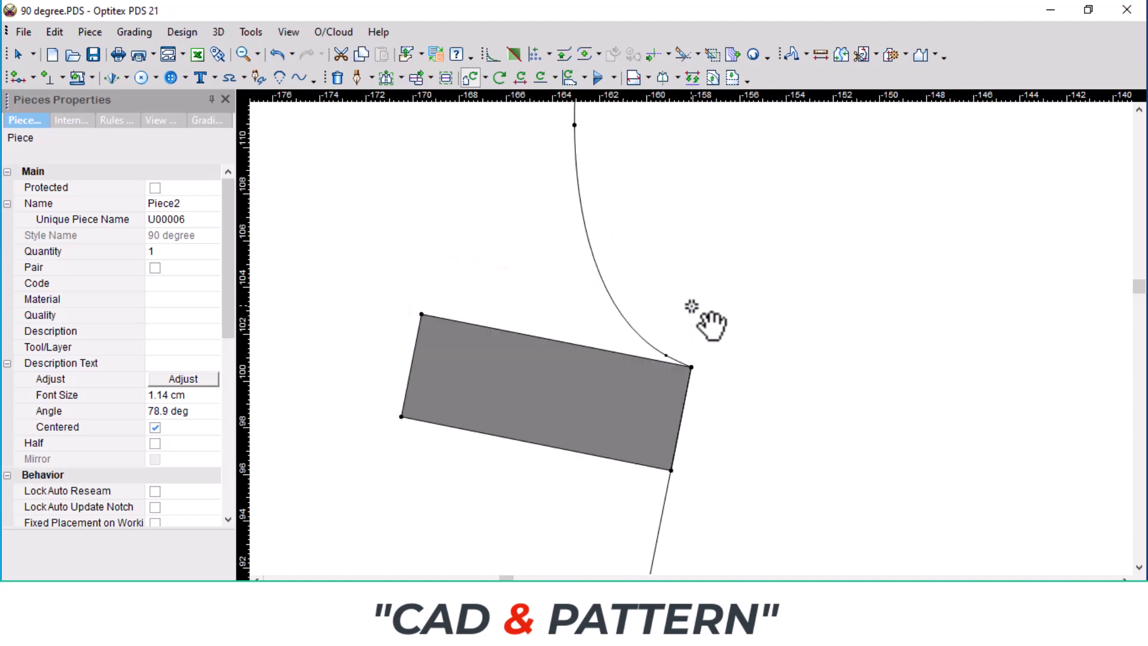
Pick up the tilted piece and drag it down to reposition it
scroll(736, 351, "down", 2)
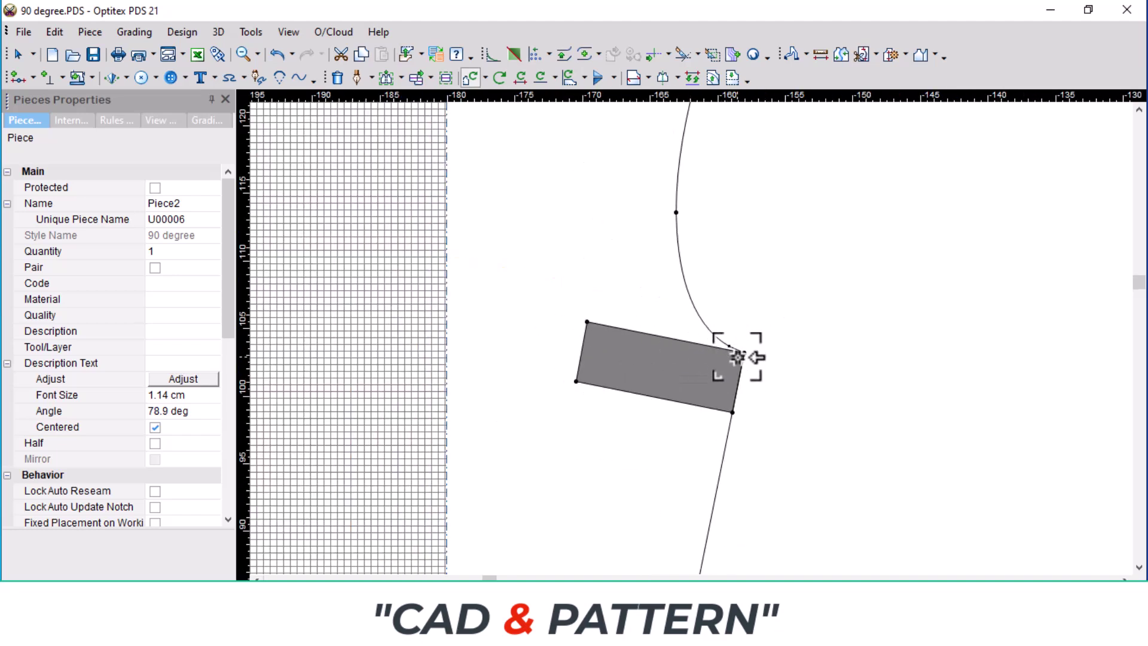
scroll(738, 361, "up", 1)
scroll(714, 325, "up", 2)
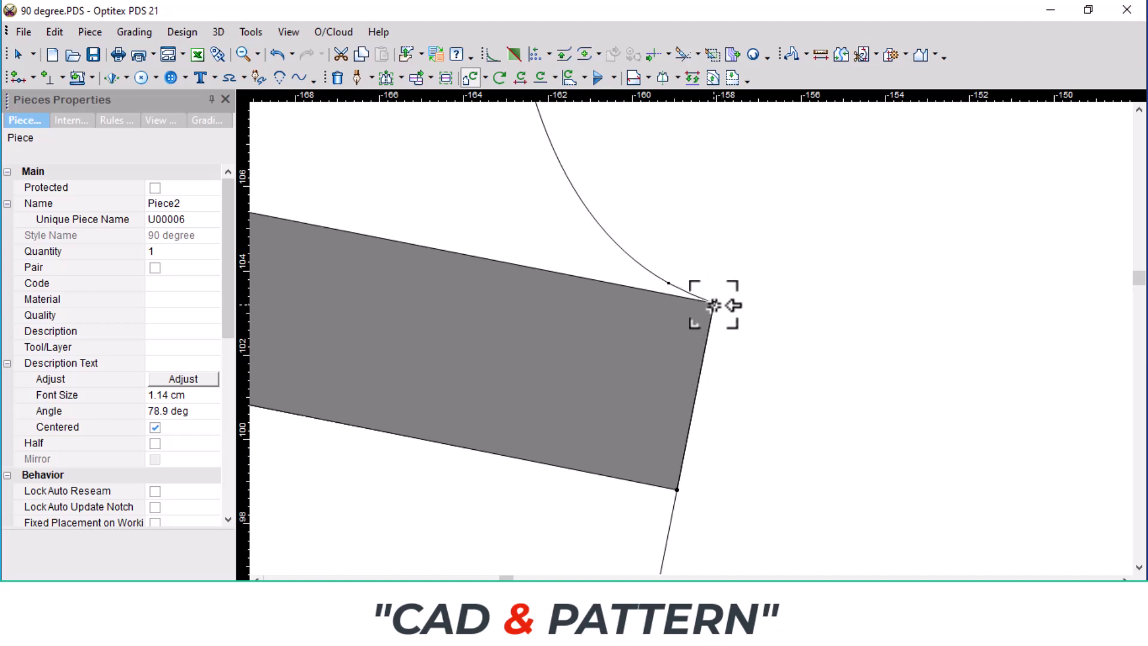
scroll(705, 335, "down", 2)
mouse_move(714, 305)
left_mouse_down()
mouse_move(646, 291)
mouse_move(713, 320)
mouse_move(718, 359)
left_mouse_up()
scroll(678, 326, "down", 1)
scroll(699, 311, "down", 1)
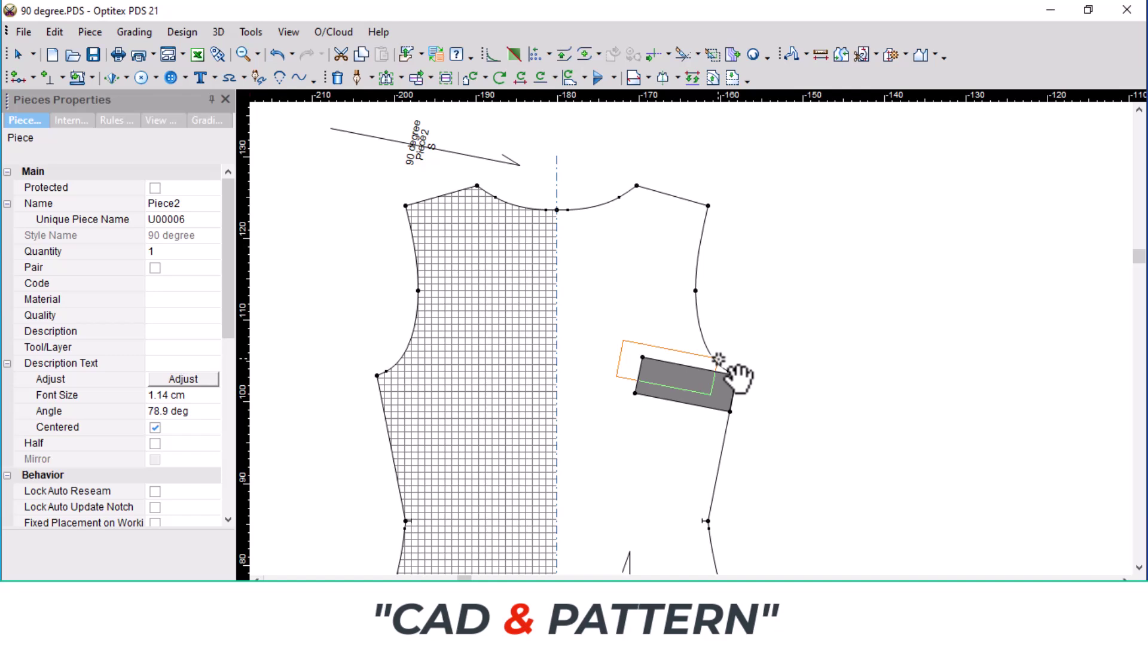
Return to the Select tool and move Piece2 clear of the bodice into empty space
right_click(876, 257)
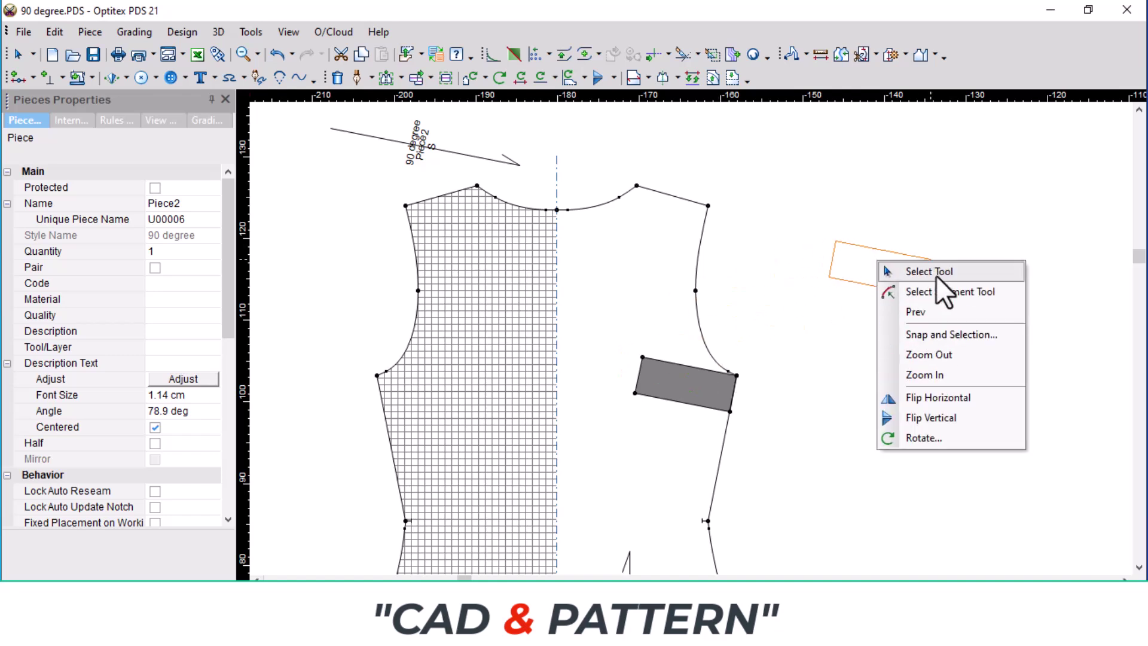
left_click(935, 275)
mouse_move(689, 381)
left_mouse_down()
mouse_move(866, 325)
mouse_move(848, 376)
left_mouse_up()
left_click(621, 486)
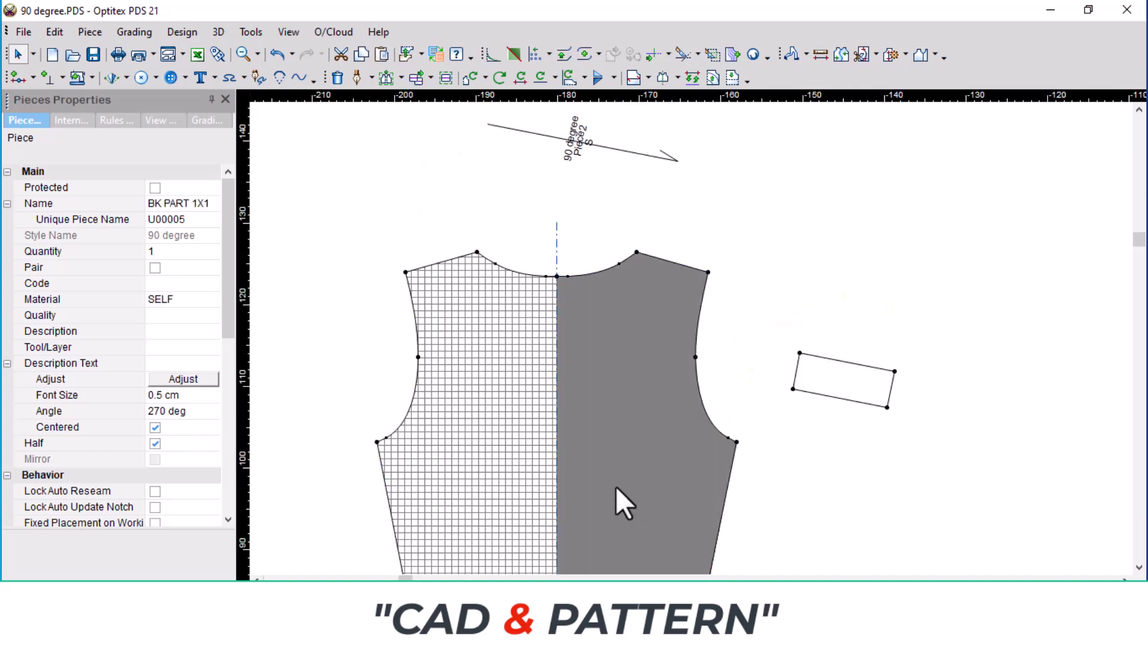
scroll(616, 486, "down", 2)
scroll(755, 324, "down", 3)
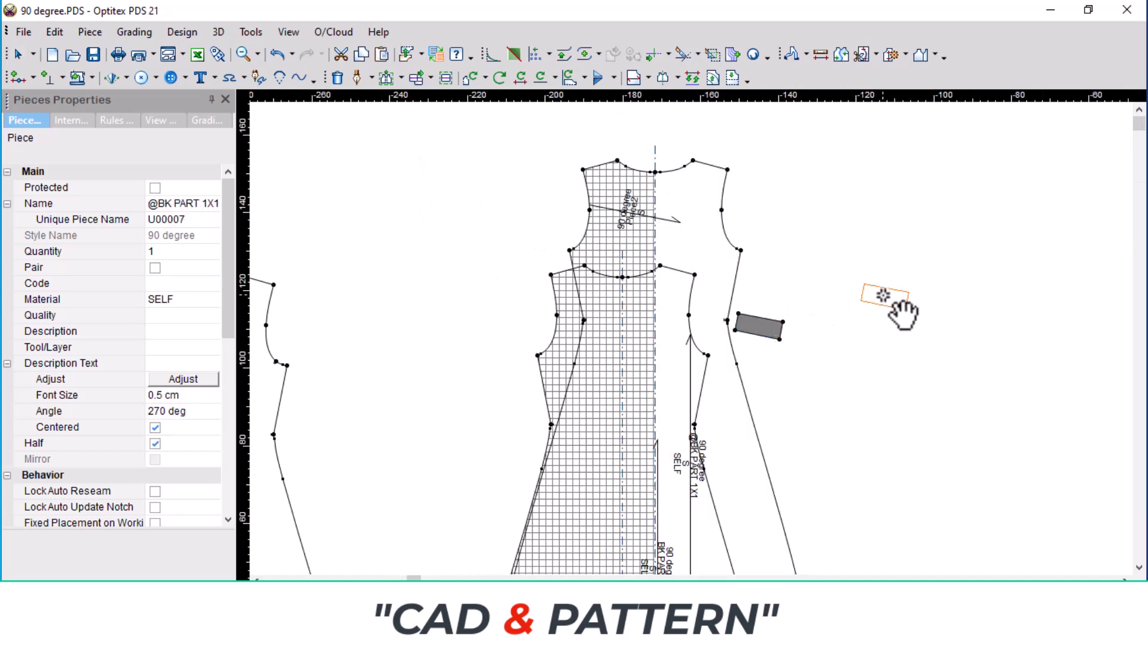
left_click_drag(748, 277, 865, 378)
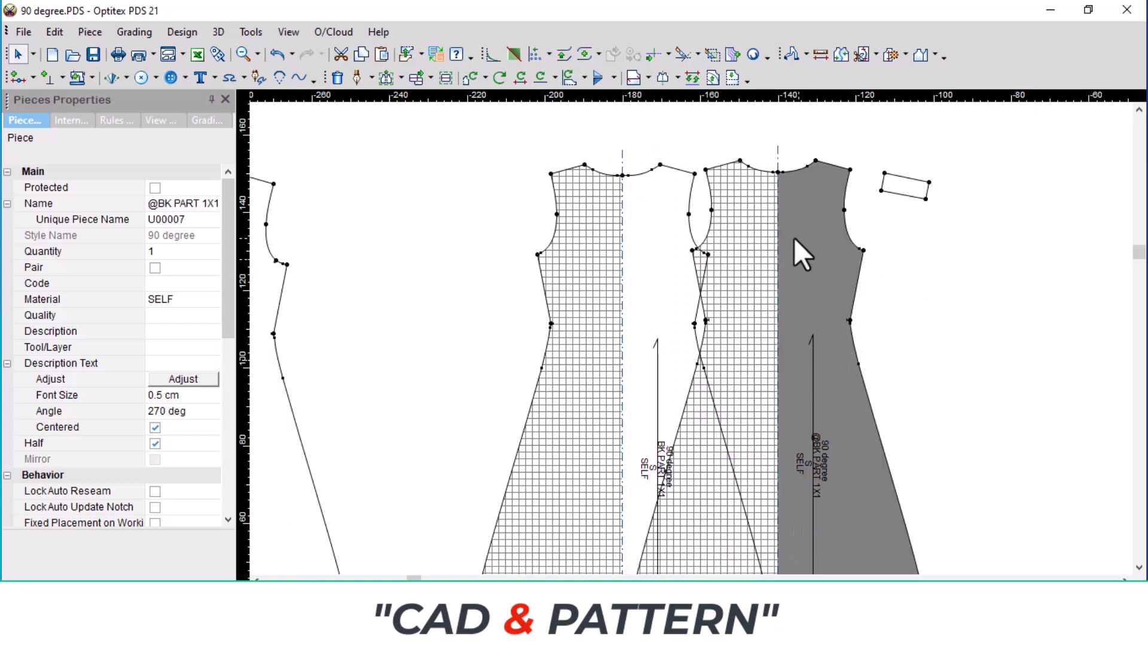
left_click(602, 321)
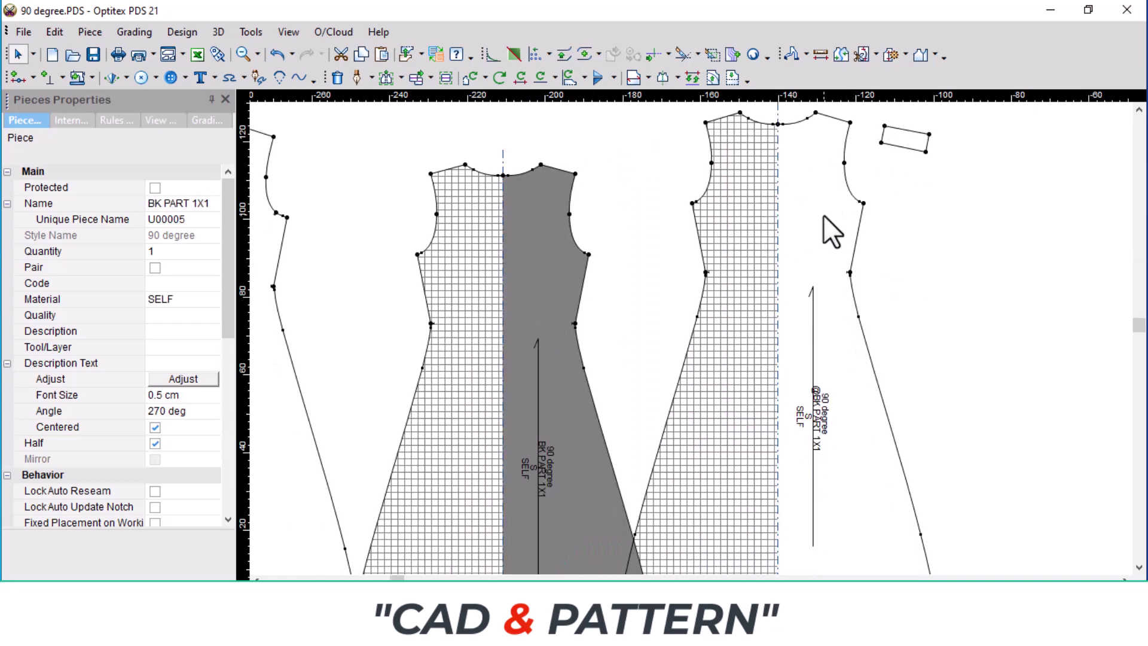
left_click(819, 225)
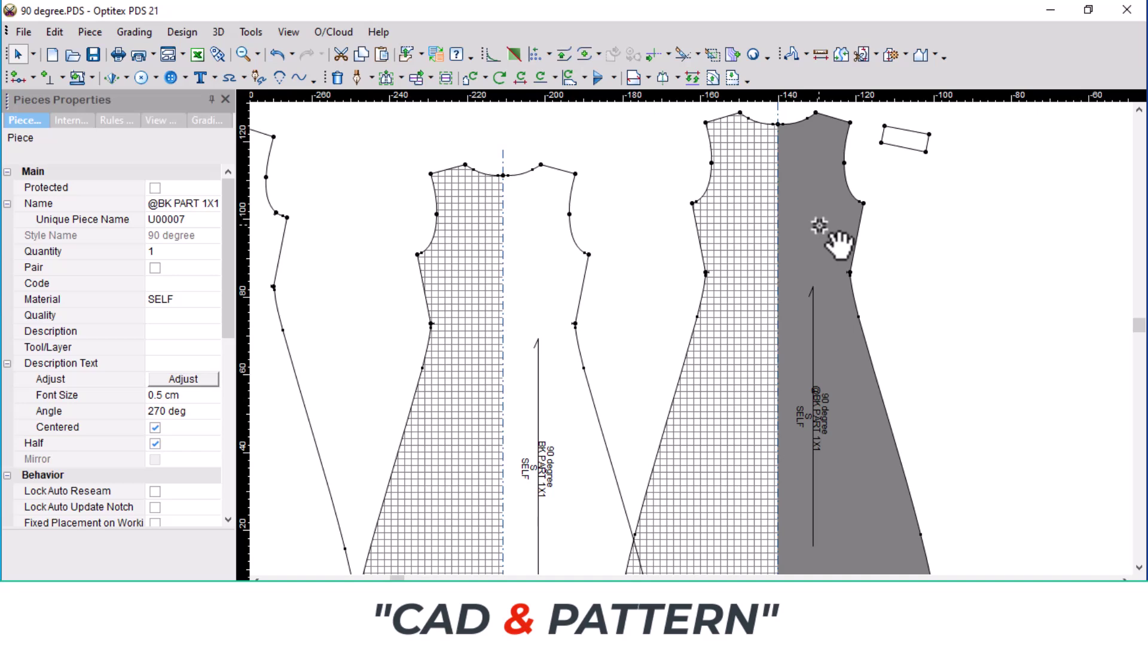
left_click(818, 225)
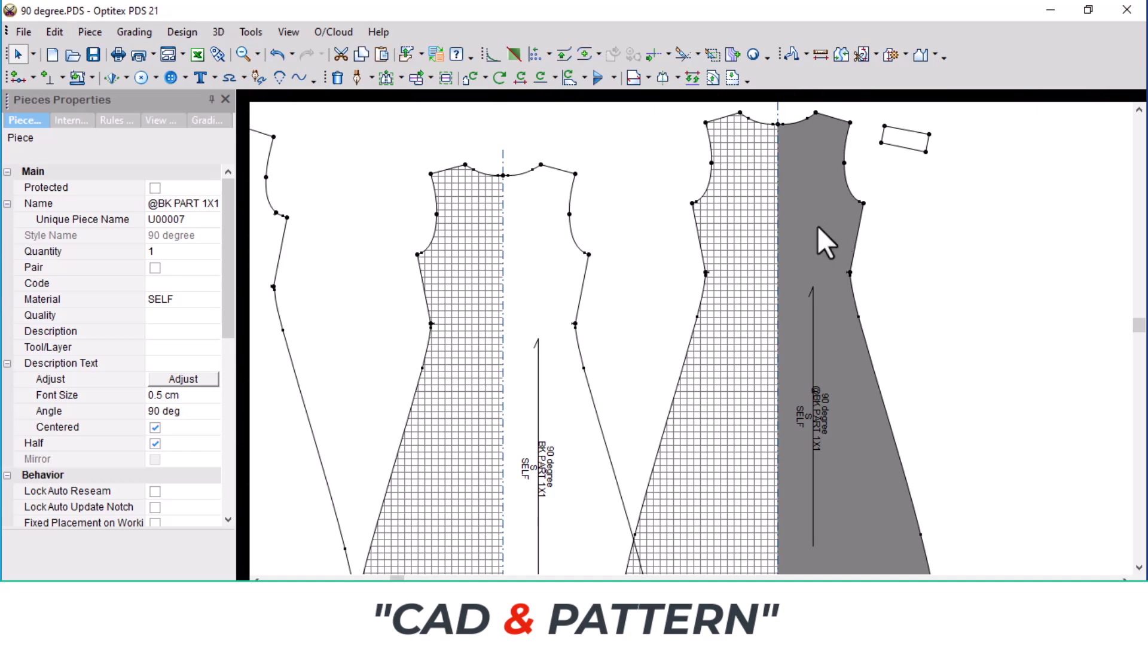
scroll(734, 220, "up", 2)
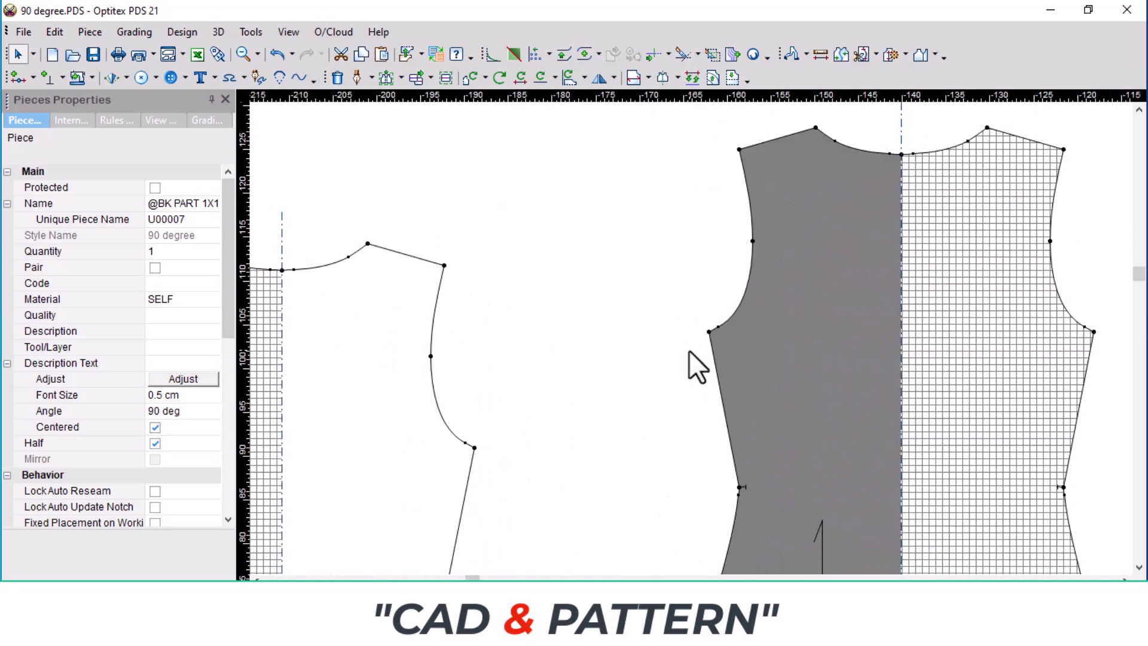
left_click_drag(706, 333, 475, 448)
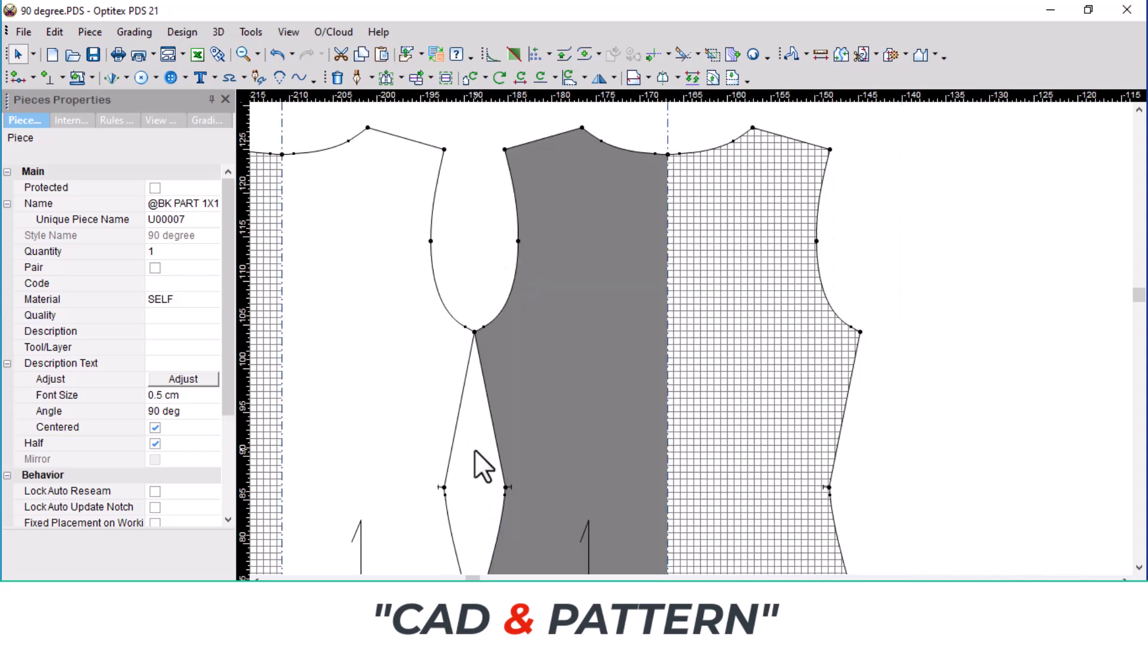
scroll(690, 338, "up", 2)
scroll(690, 339, "up", 2)
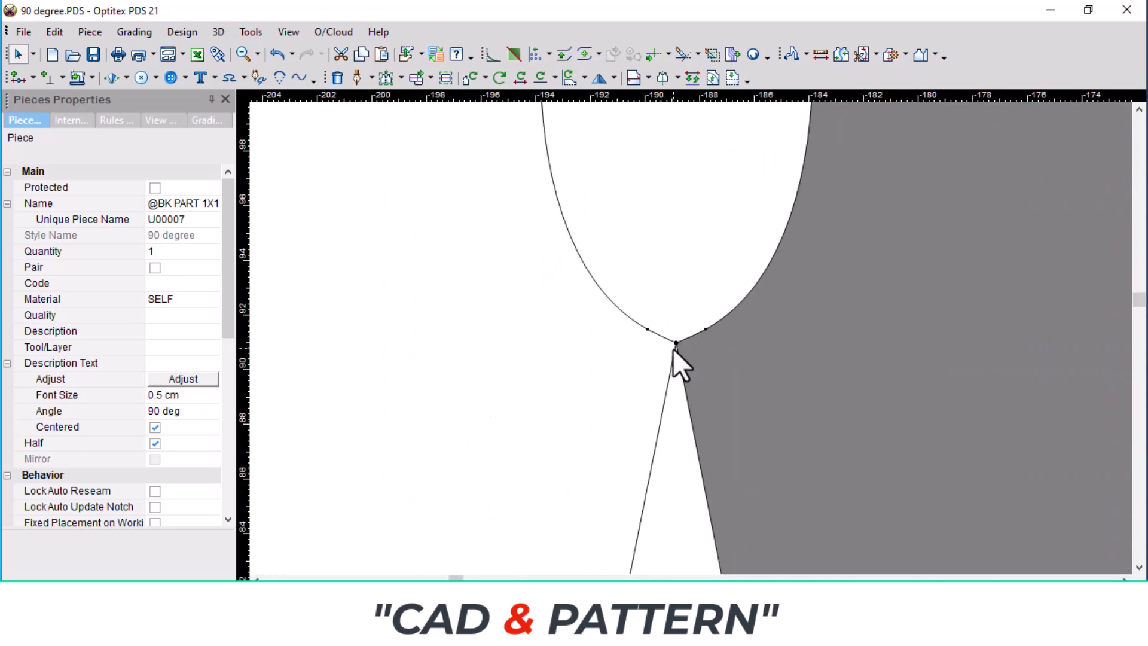
Rotate the copy about the armhole junction to 67.71° and zoom in to check the underarm
key("r")
left_click(676, 342)
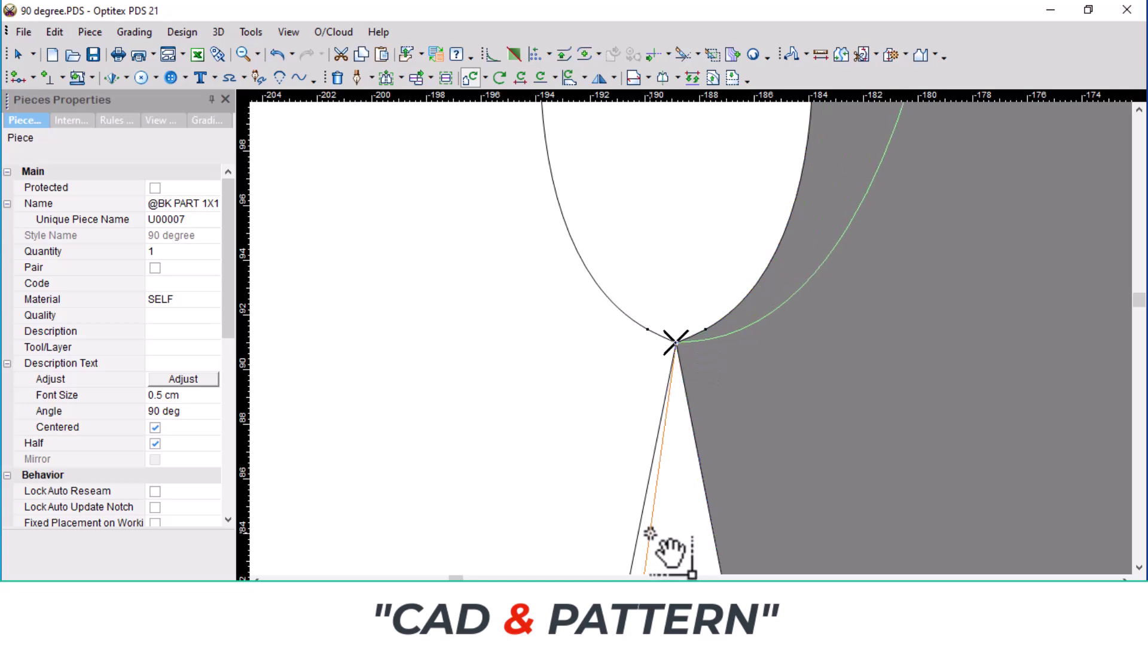
left_click(645, 527)
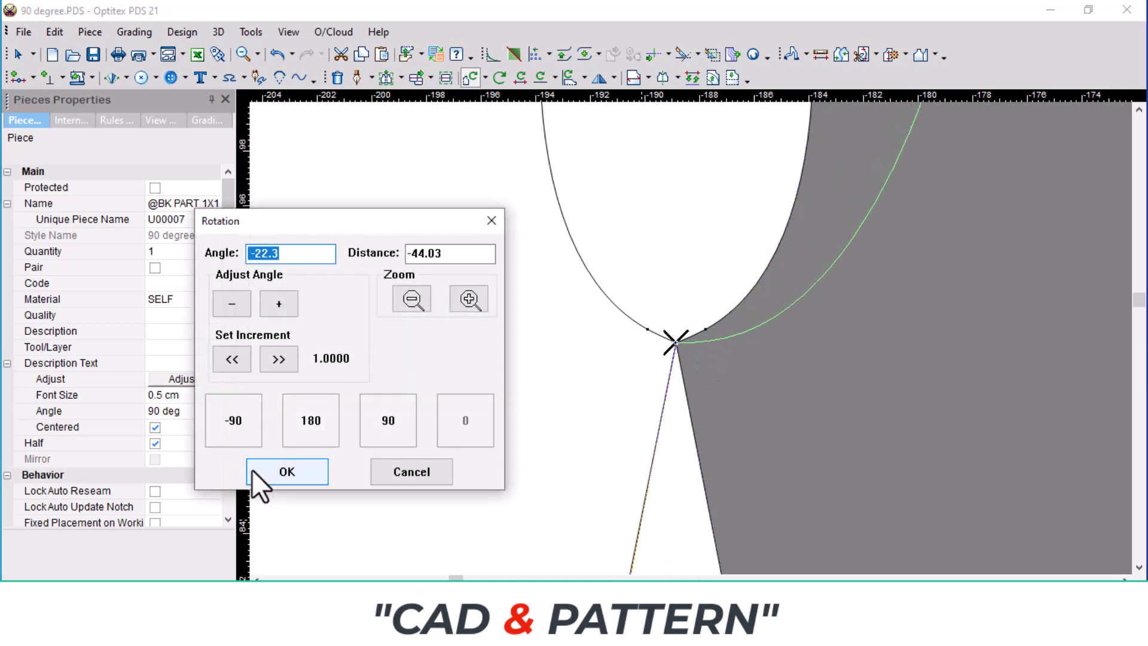
left_click(252, 468)
scroll(687, 375, "down", 1)
scroll(697, 364, "down", 2)
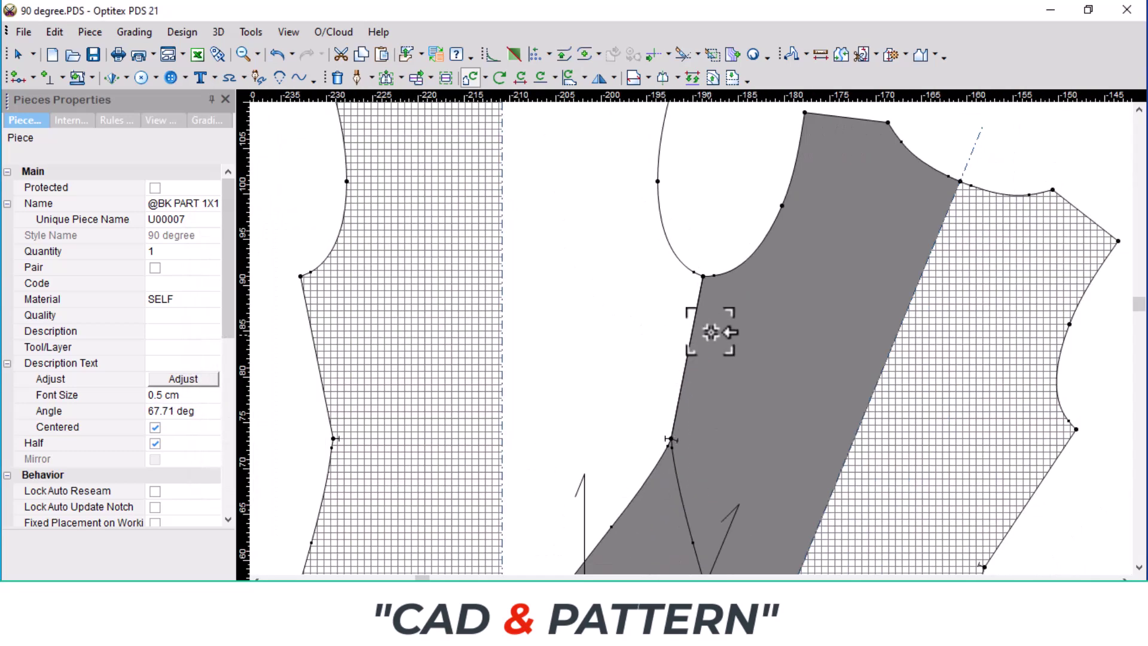
scroll(711, 332, "up", 2)
scroll(682, 289, "up", 1)
scroll(697, 333, "up", 1)
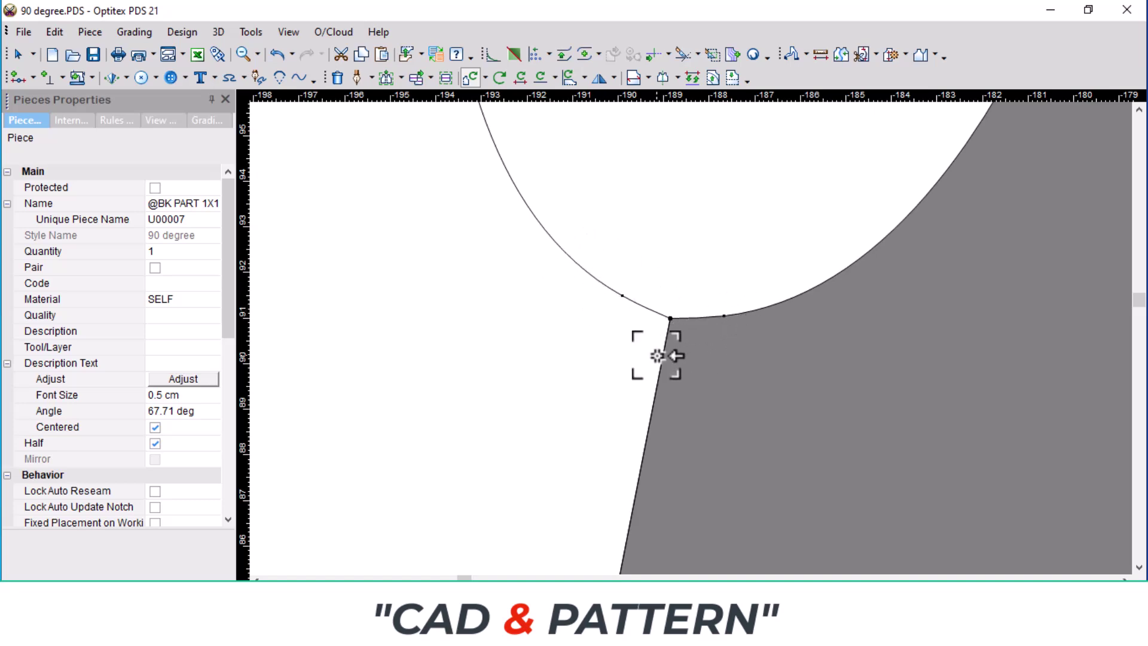
scroll(656, 356, "down", 3)
scroll(627, 326, "down", 3)
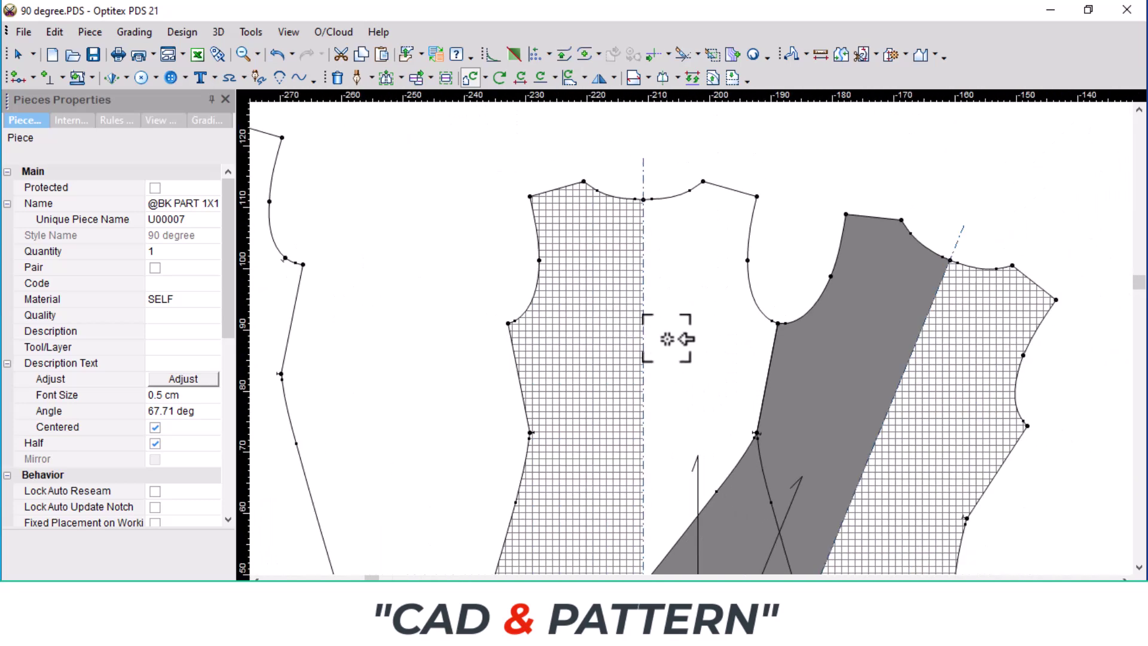
scroll(303, 303, "up", 3)
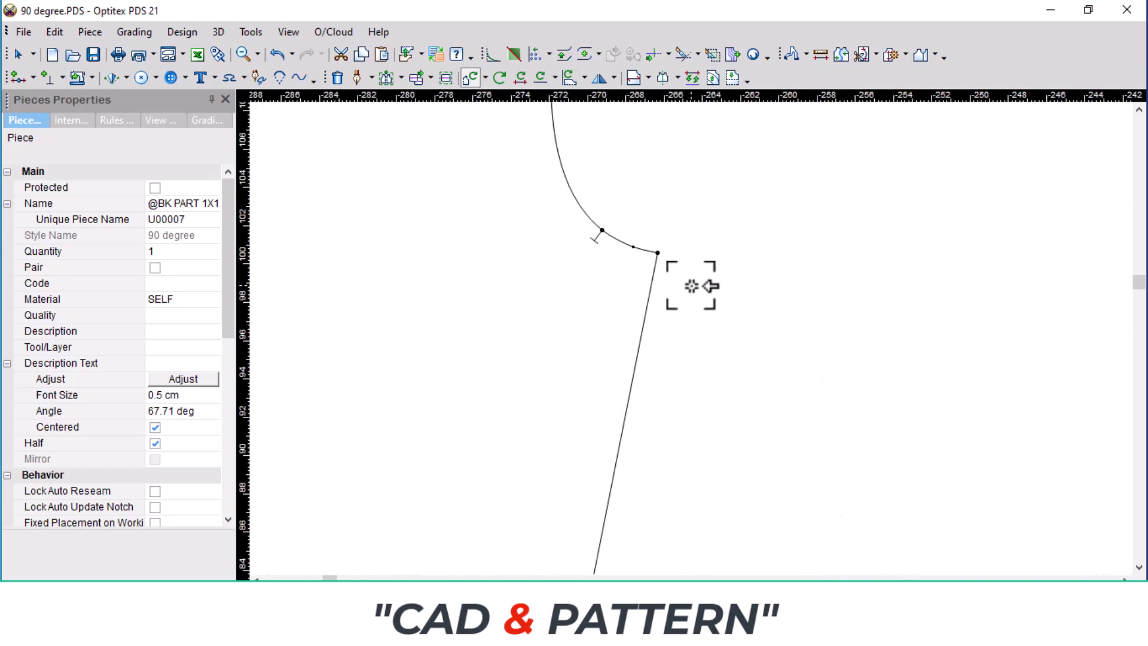
scroll(692, 285, "up", 1)
Move the front copy over the back piece and return to the Select tool
left_click(529, 335)
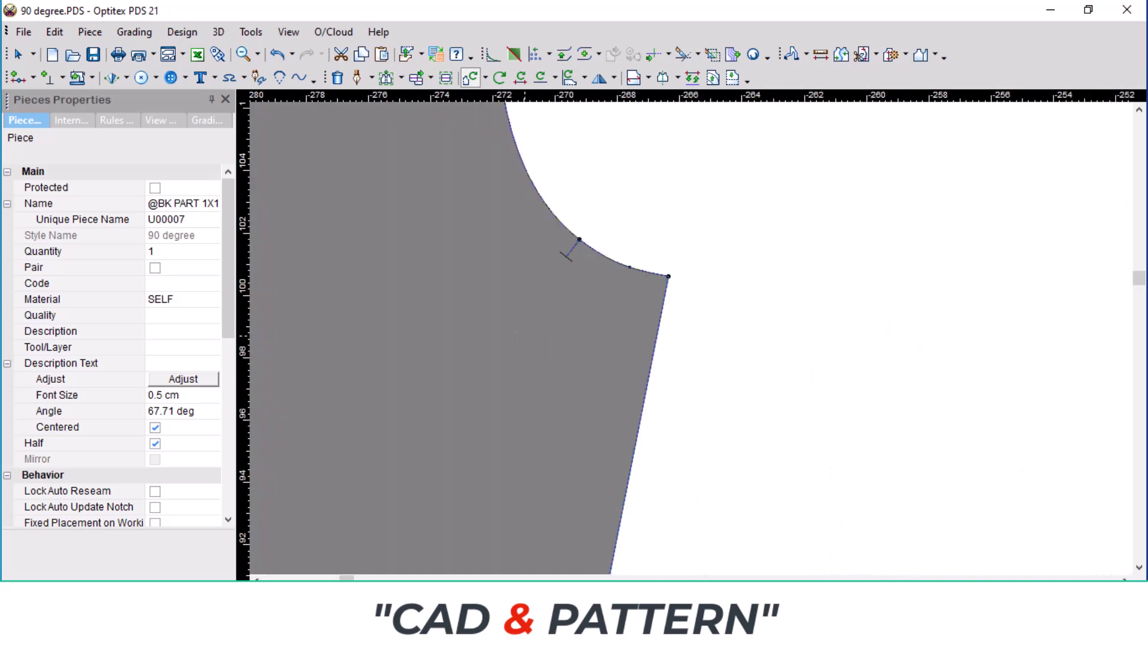
left_click_drag(335, 418, 583, 517)
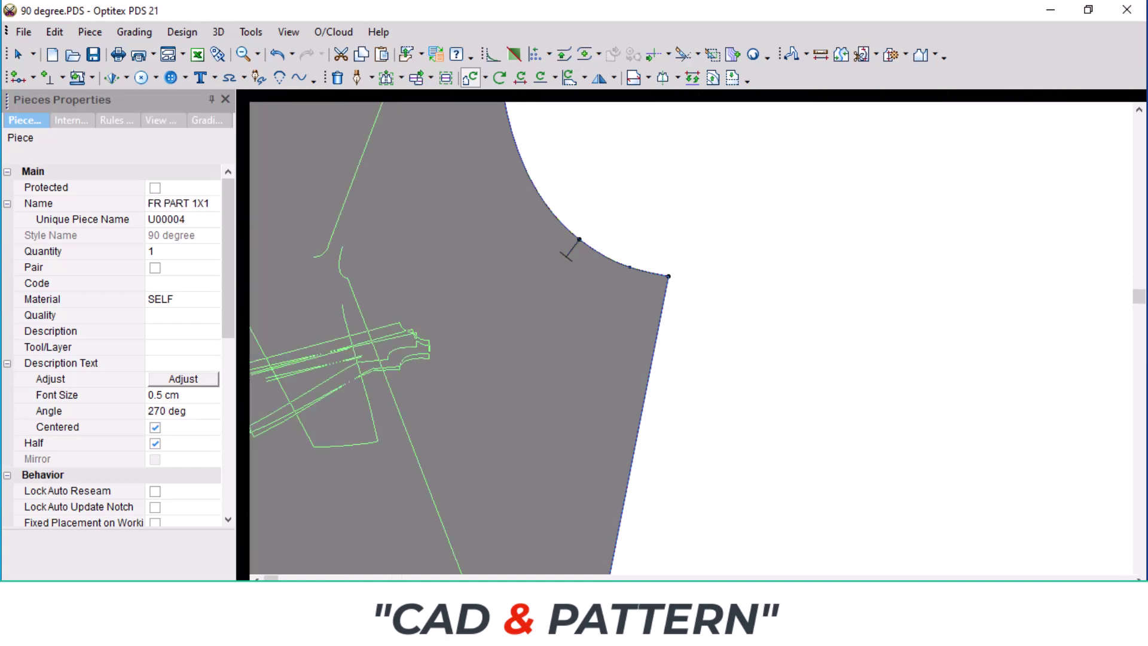
right_click(690, 134)
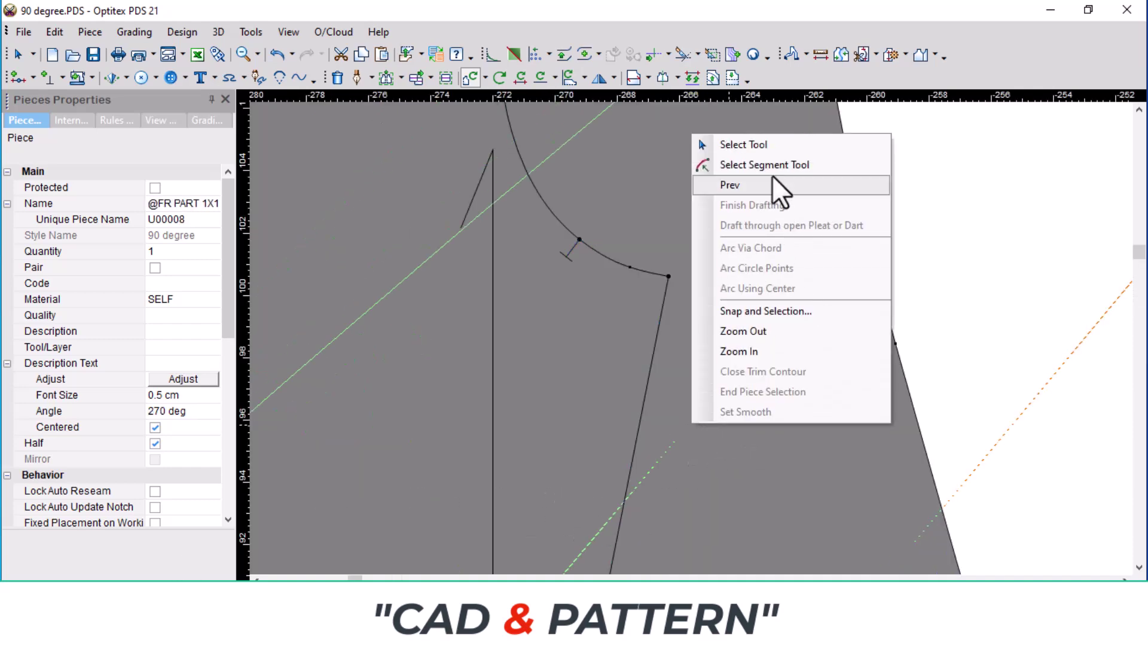
left_click(772, 141)
scroll(679, 351, "down", 2)
scroll(701, 304, "down", 2)
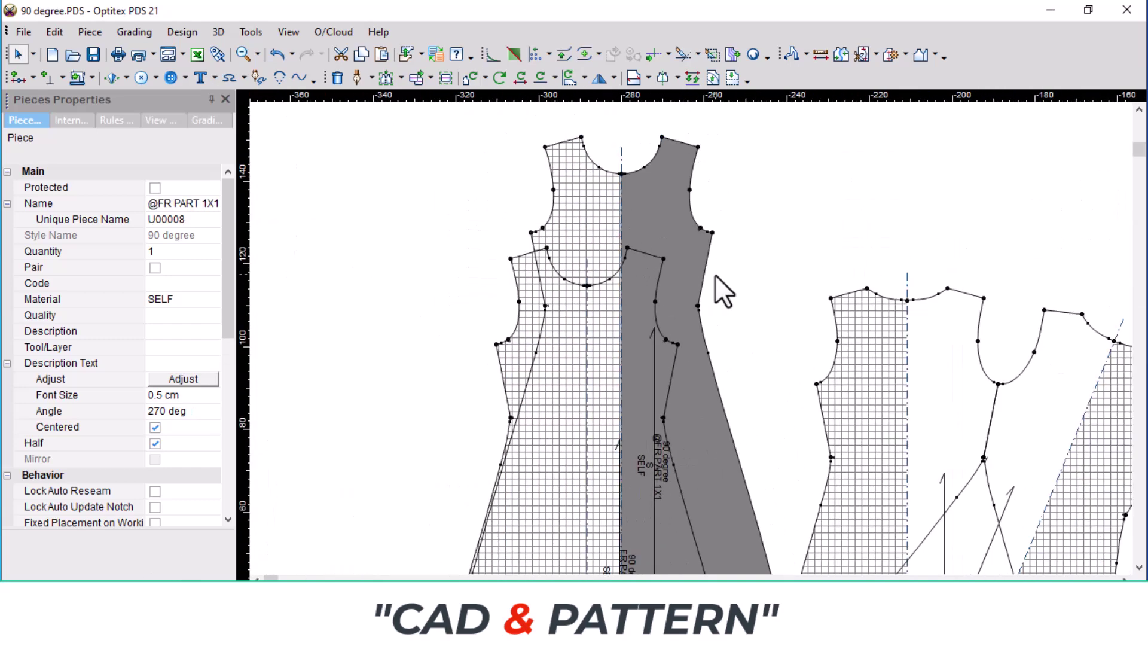
Mirror the front copy horizontally and reposition it against the back piece
key("h")
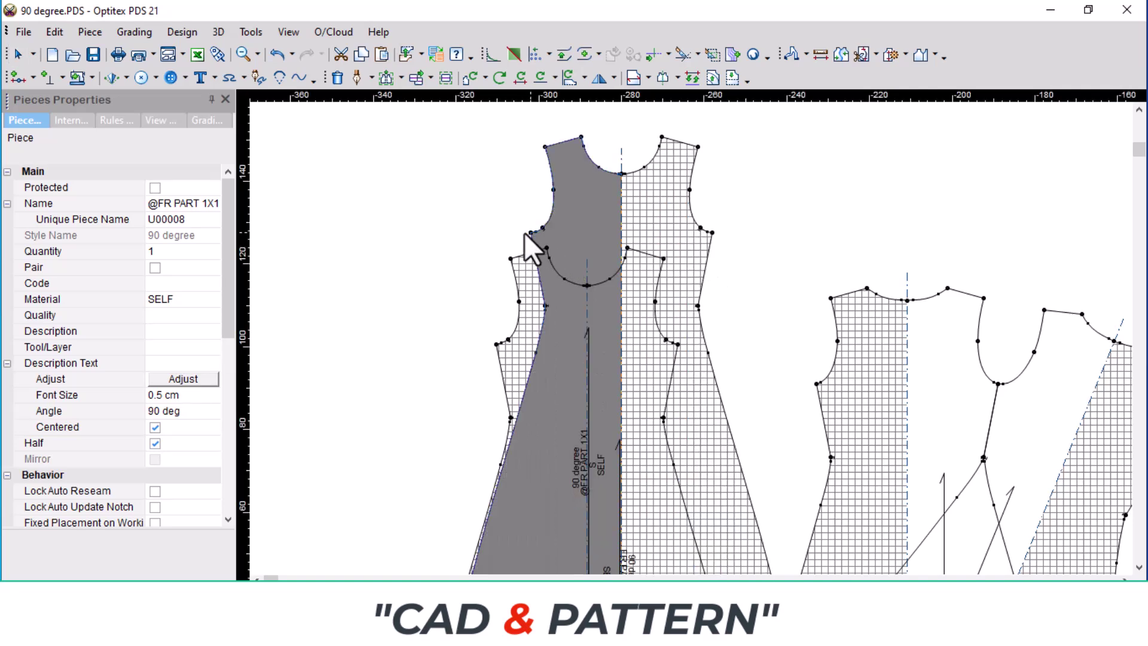
left_click_drag(827, 398, 641, 346)
scroll(699, 333, "up", 2)
scroll(662, 357, "up", 2)
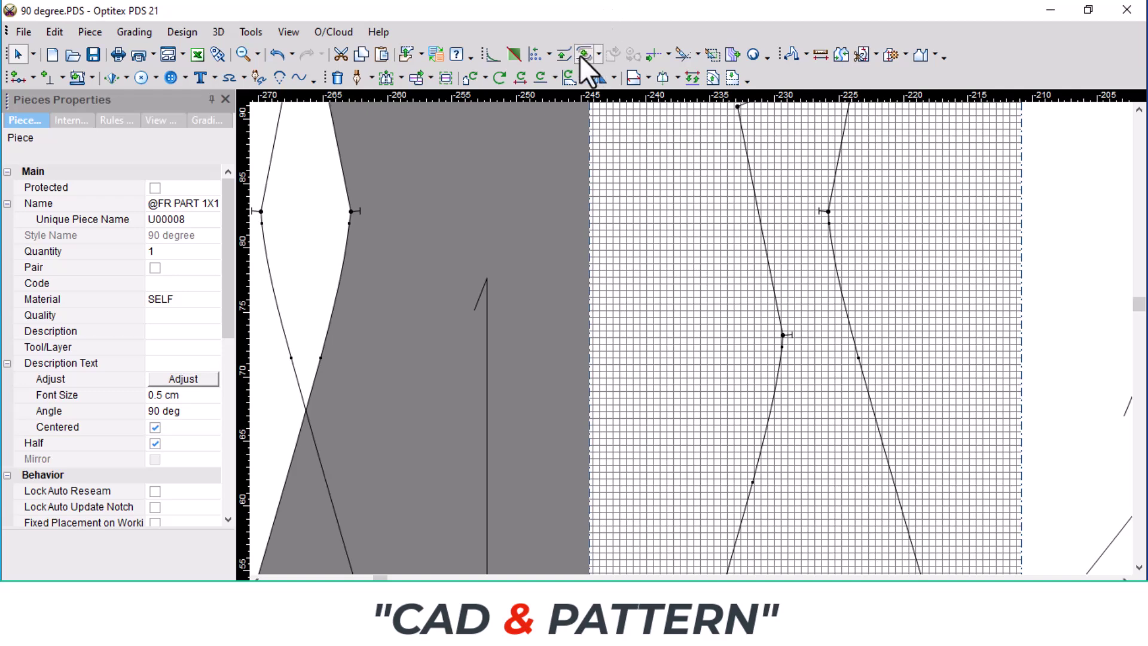
scroll(662, 300, "down", 3)
scroll(598, 317, "up", 3)
scroll(688, 338, "up", 2)
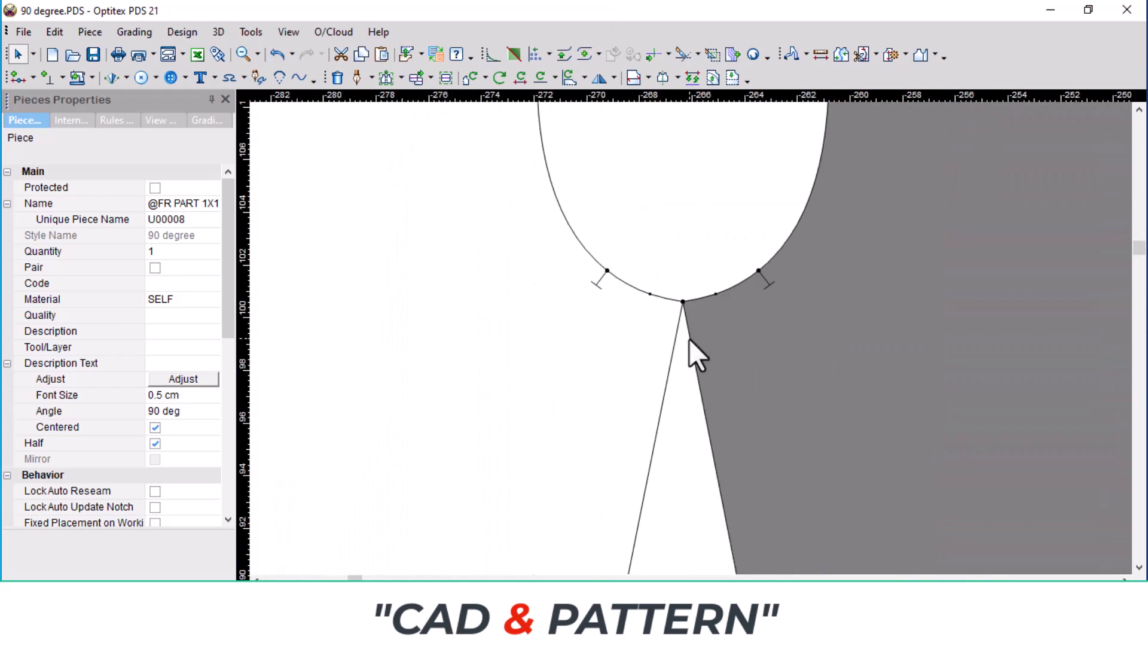
Rotate the front copy 67.71° about its underarm point so it meets the back armhole
key("r")
mouse_move(683, 301)
left_mouse_down()
mouse_move(677, 524)
mouse_move(641, 489)
left_mouse_up()
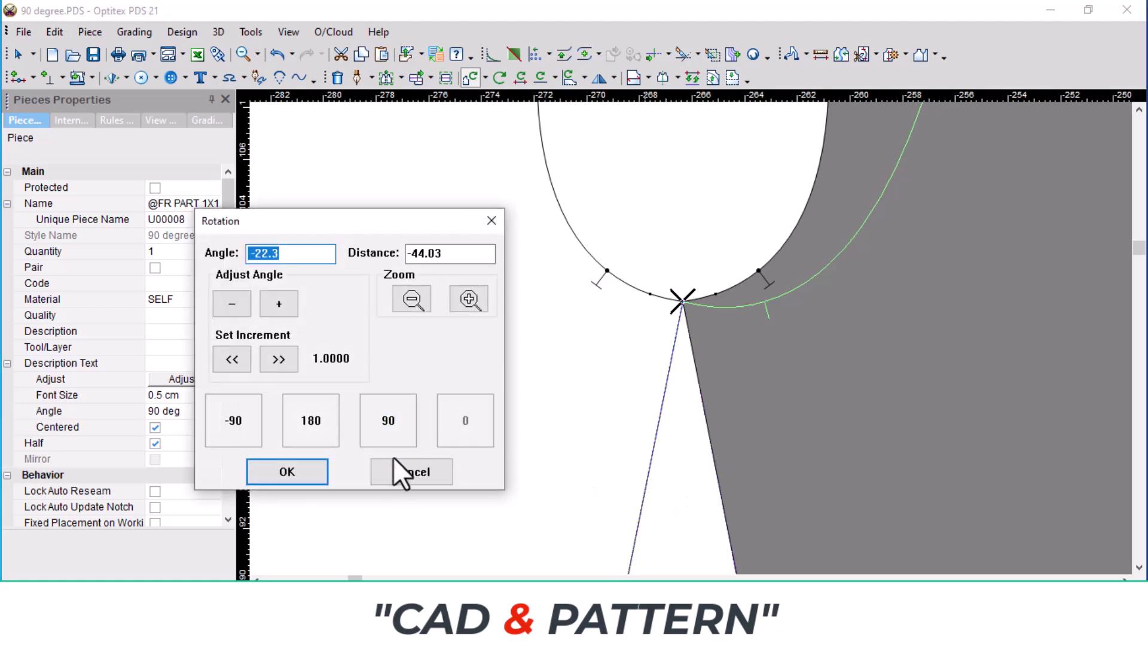
left_click(307, 473)
scroll(699, 338, "up", 2)
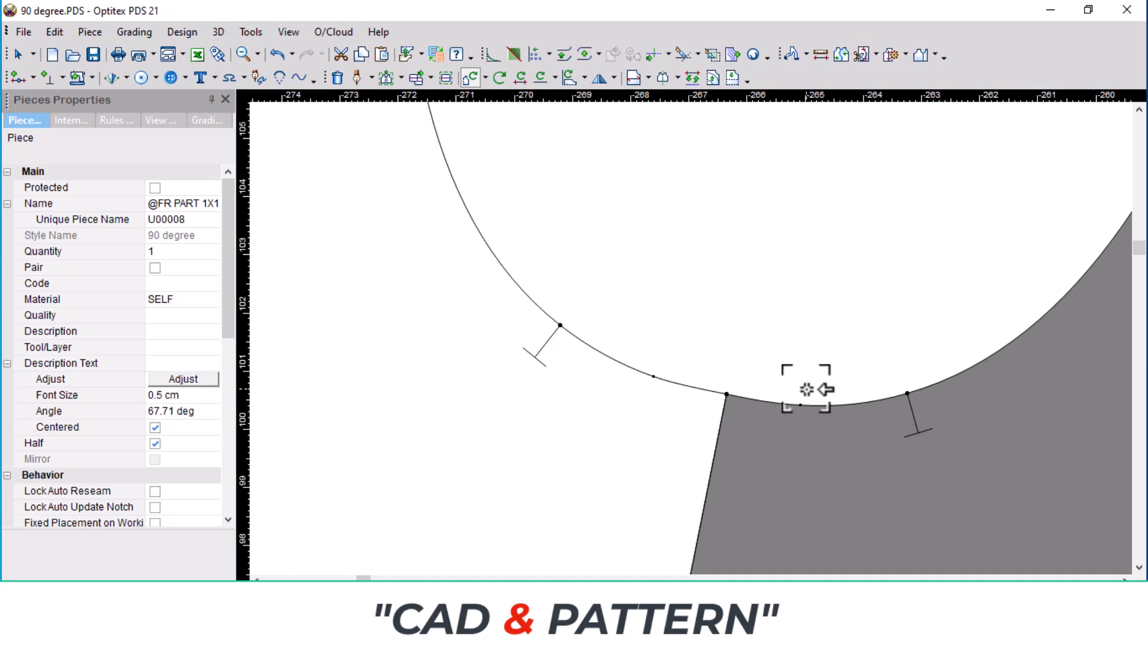
scroll(806, 389, "down", 3)
scroll(697, 335, "down", 3)
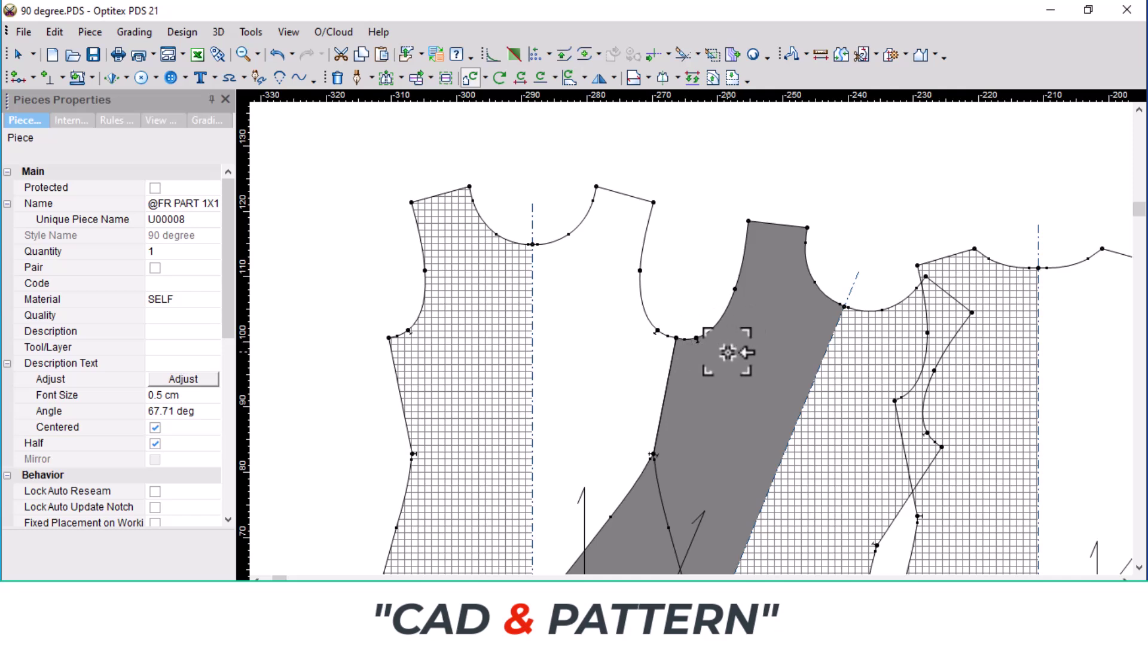
Rotate the small Piece2 rectangle to lie horizontal
scroll(727, 352, "down", 3)
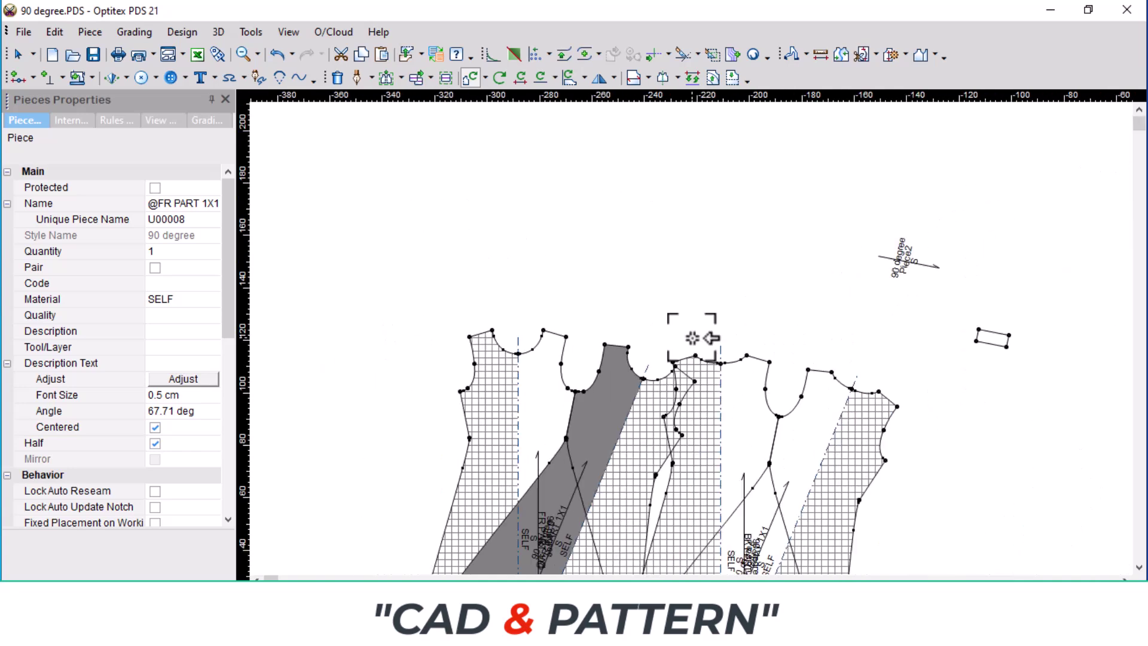
scroll(994, 333, "up", 3)
right_click(684, 227)
left_click(743, 238)
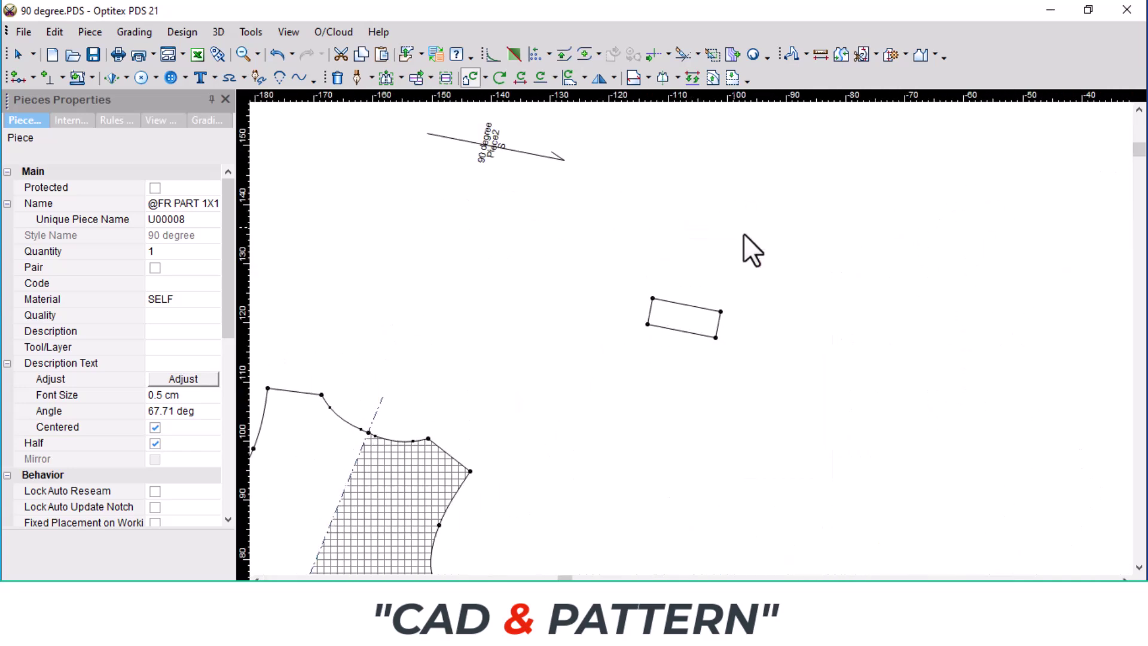
key("r")
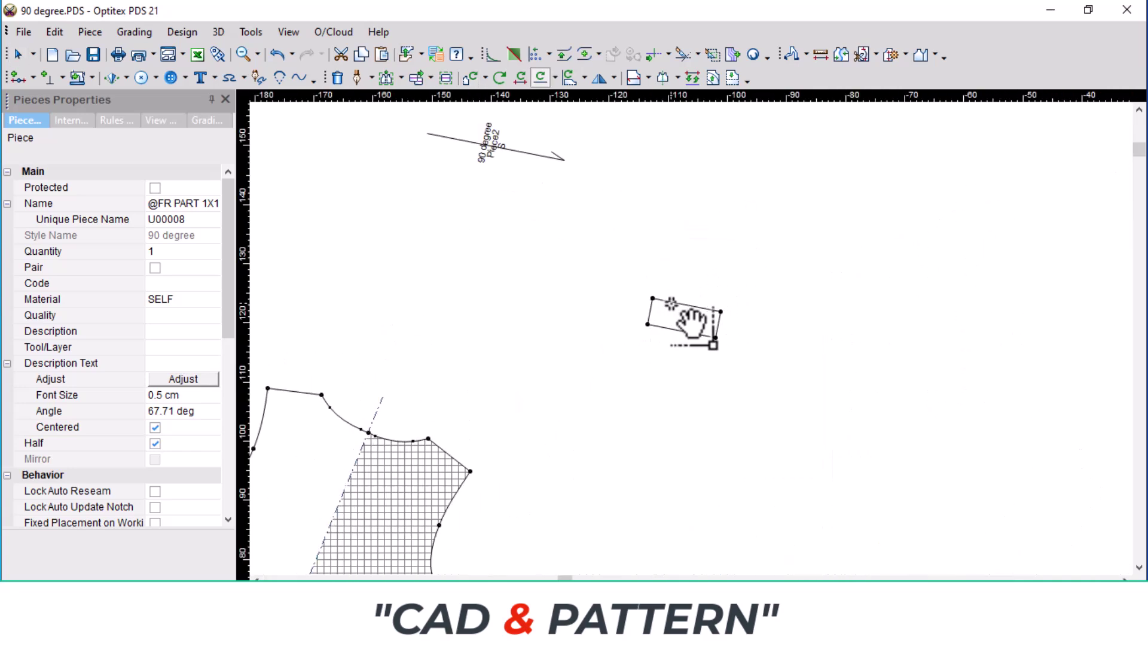
left_click(669, 316)
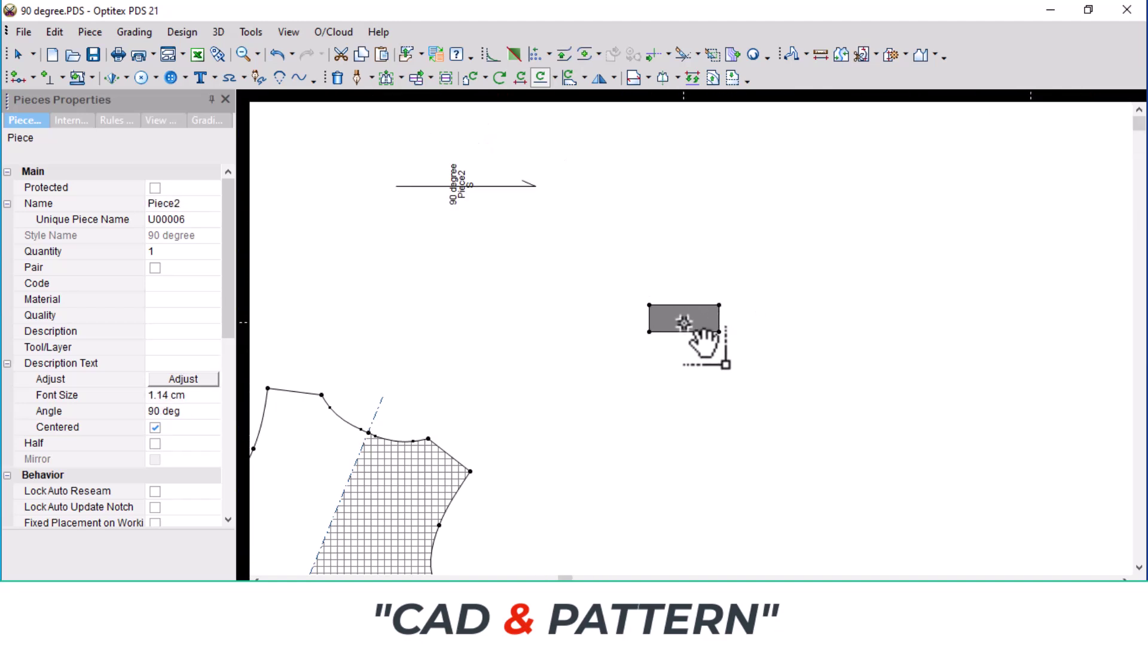
Duplicate the rectangle and butt the copy edge to edge against the original
key("ctrl+d")
left_click_drag(663, 323, 722, 330)
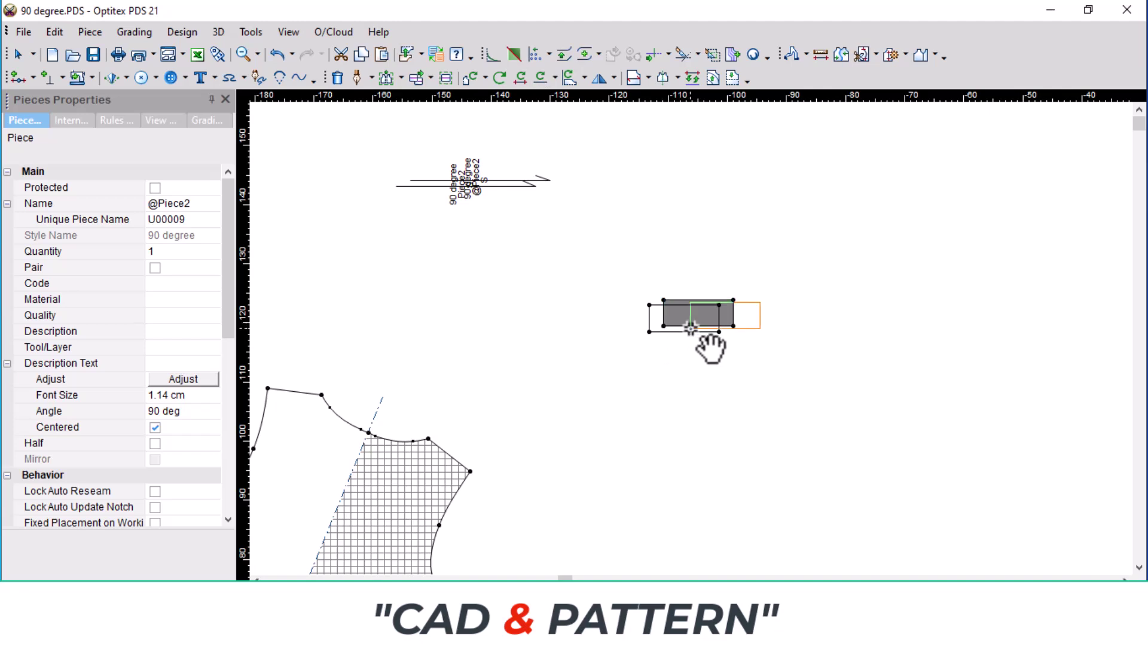
scroll(721, 330, "up", 5)
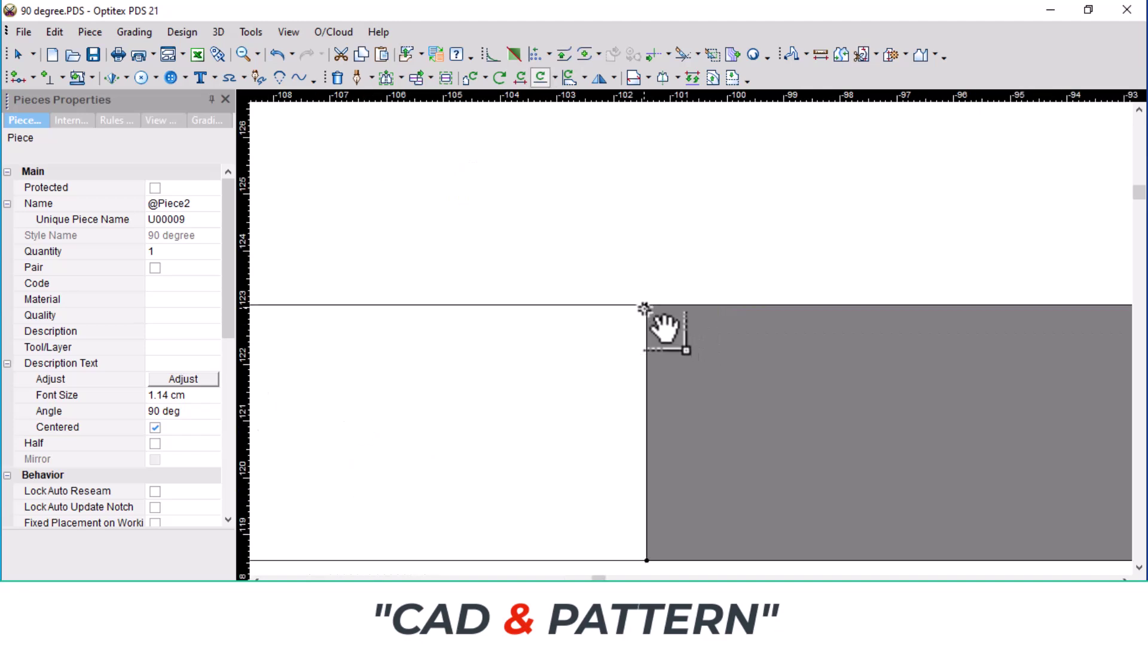
mouse_move(725, 374)
left_mouse_down()
mouse_move(653, 320)
mouse_move(663, 332)
left_mouse_up()
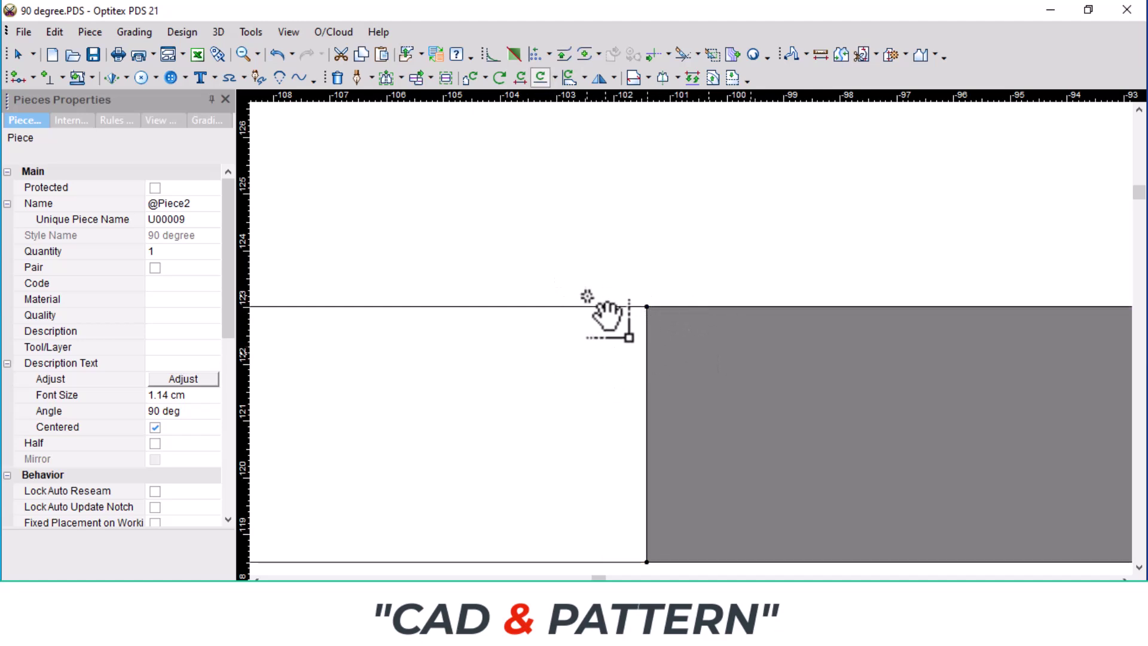
Undo the latest change to the rectangle test
scroll(717, 340, "down", 2)
scroll(717, 339, "down", 2)
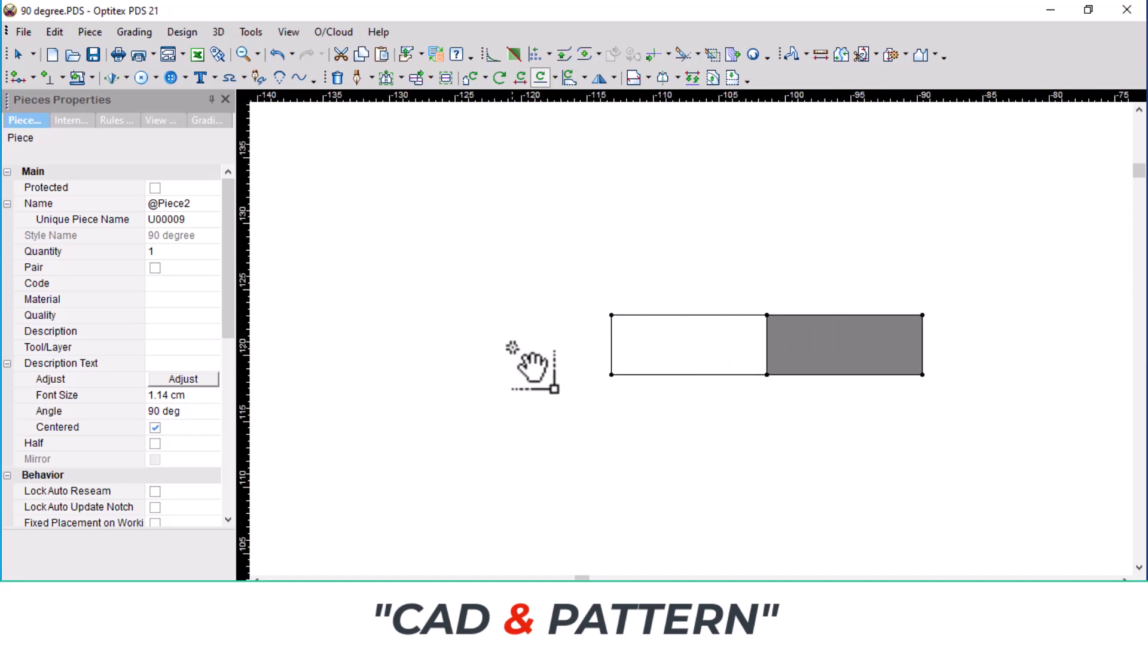
scroll(816, 338, "down", 2)
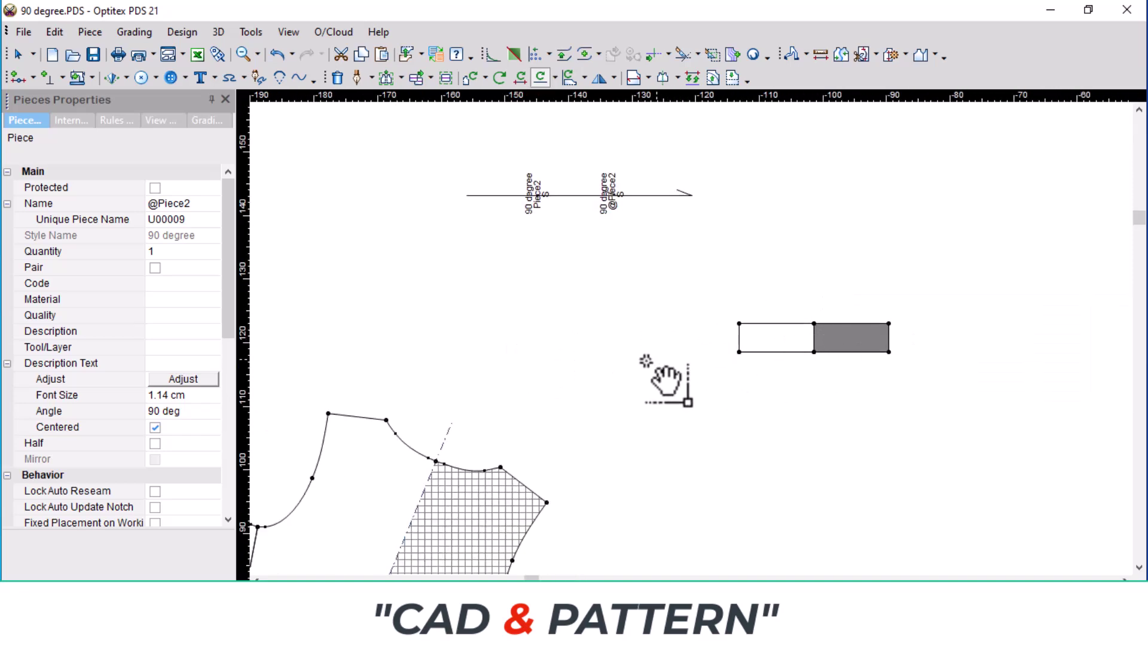
scroll(671, 377, "down", 2)
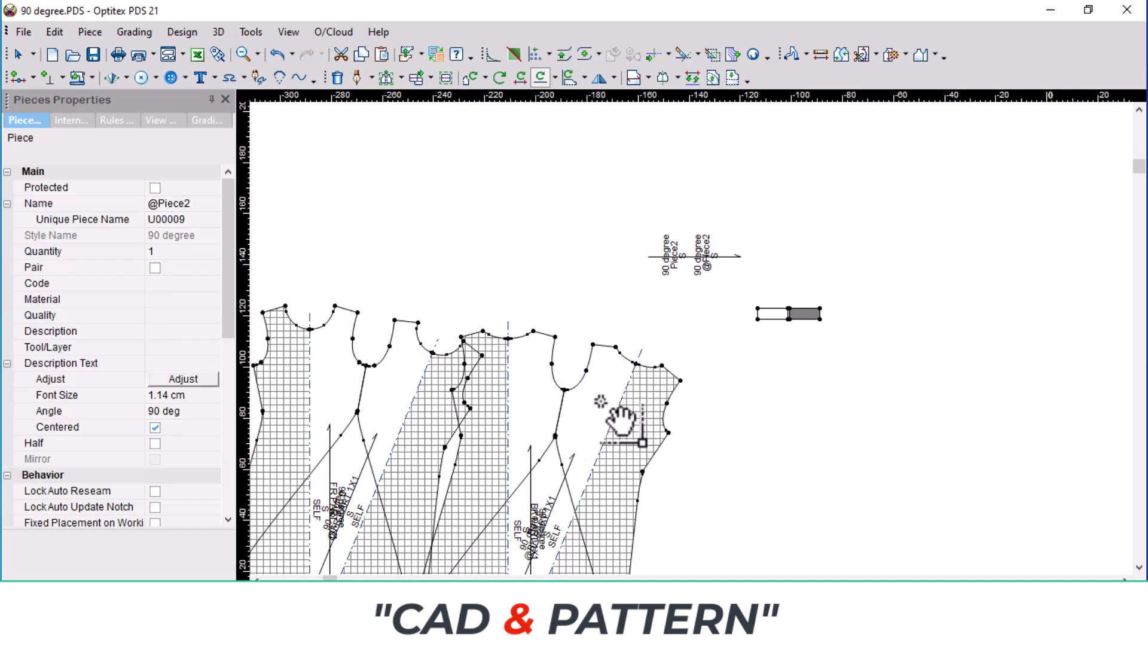
key("ctrl+z")
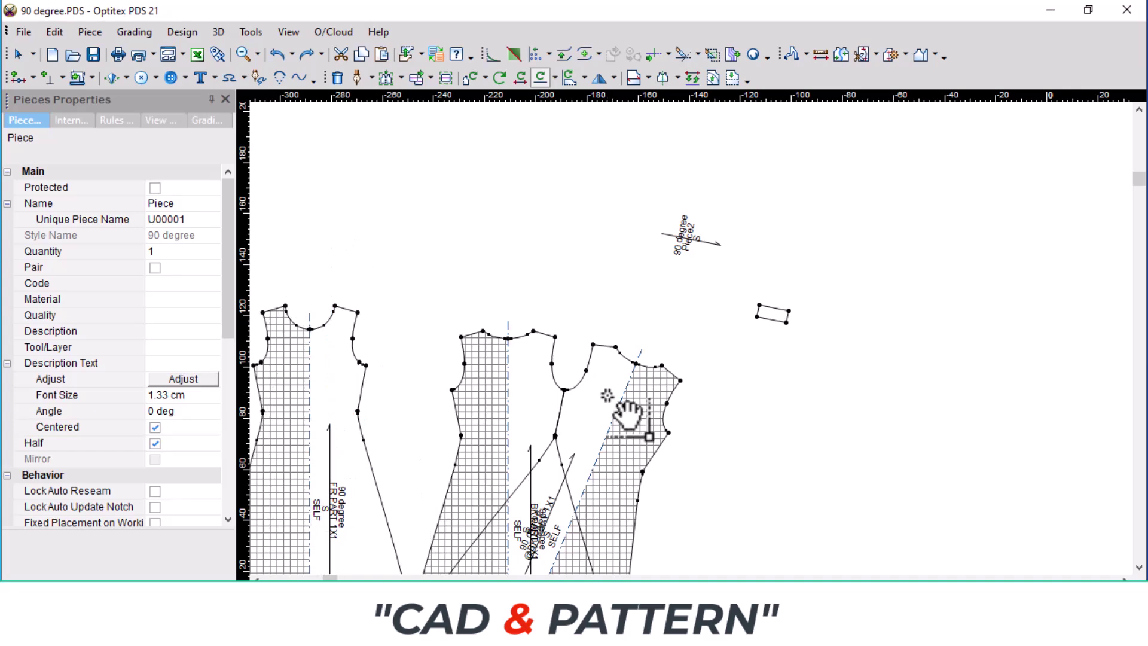
Undo further earlier changes and return to piece selection
key("ctrl+z")
scroll(714, 343, "down", 1)
scroll(714, 343, "up", 2)
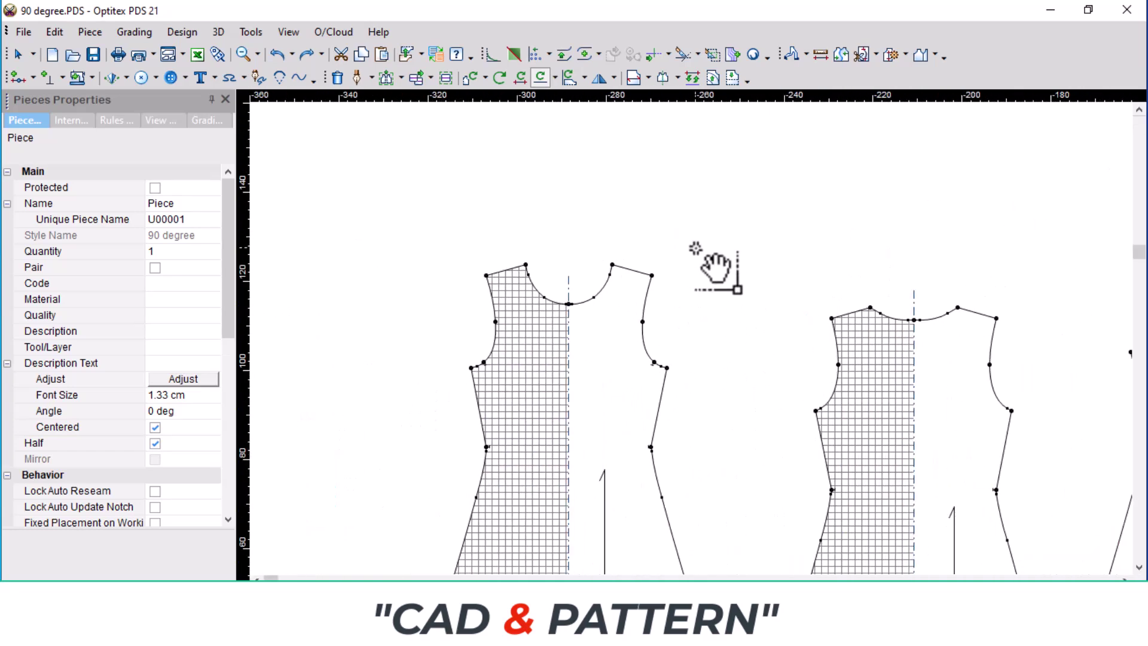
right_click(682, 230)
left_click(745, 233)
scroll(629, 299, "up", 1)
scroll(720, 342, "up", 1)
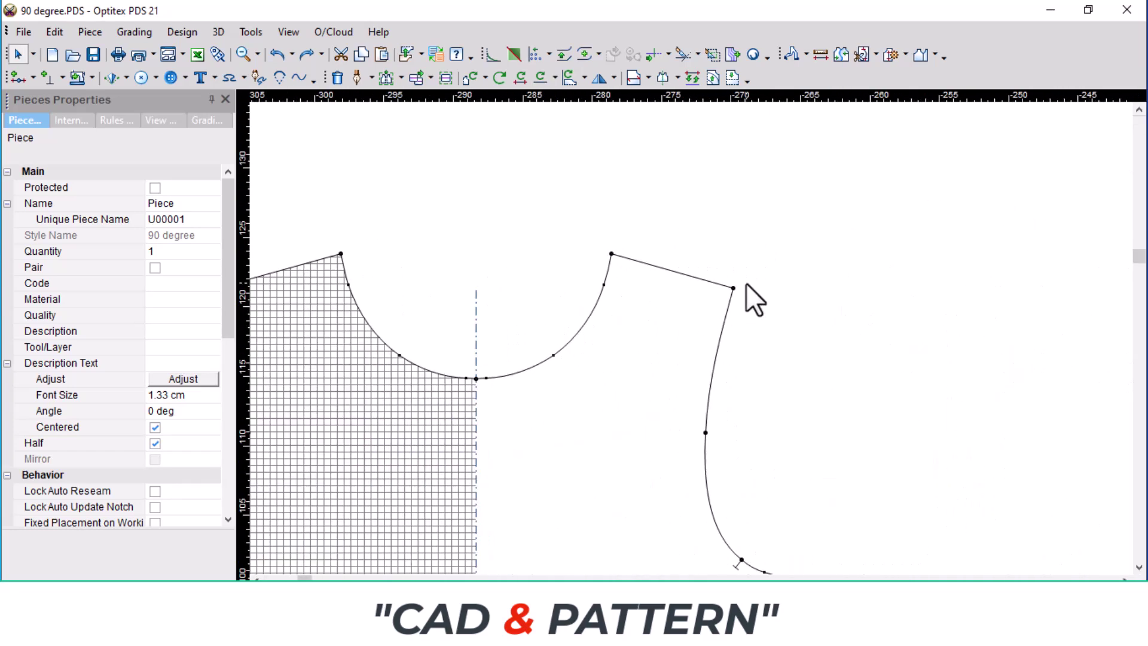
Mirror FR PART 1X1 on its symmetry line with Transfer, making it a Half piece
left_click(745, 286)
key("Delete")
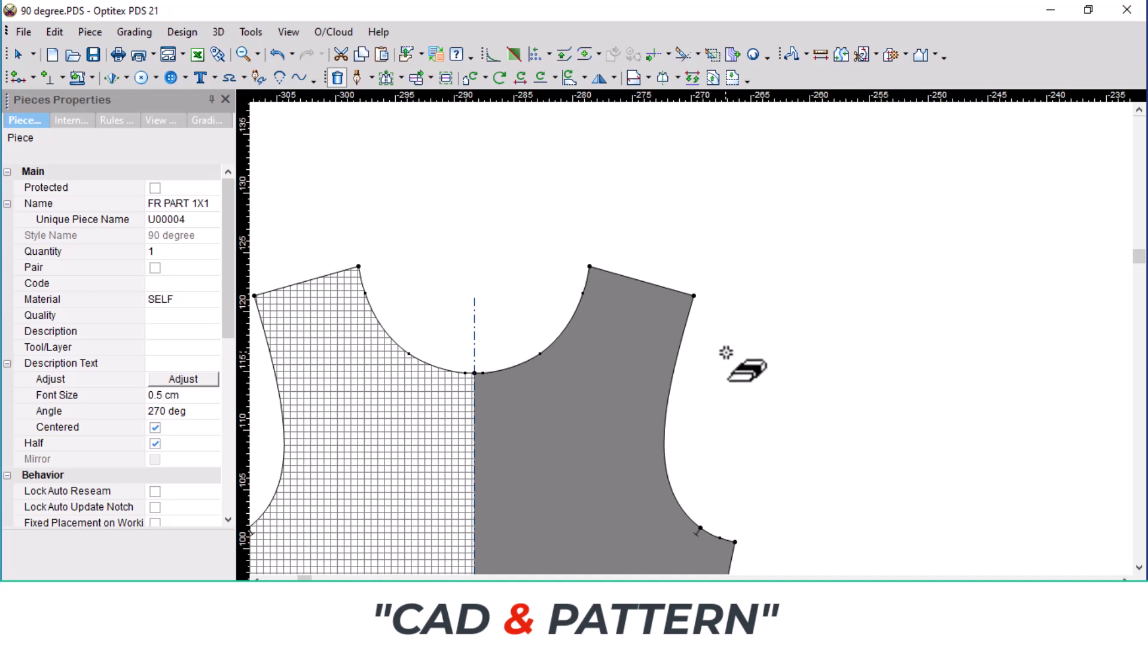
scroll(718, 327, "up", 1)
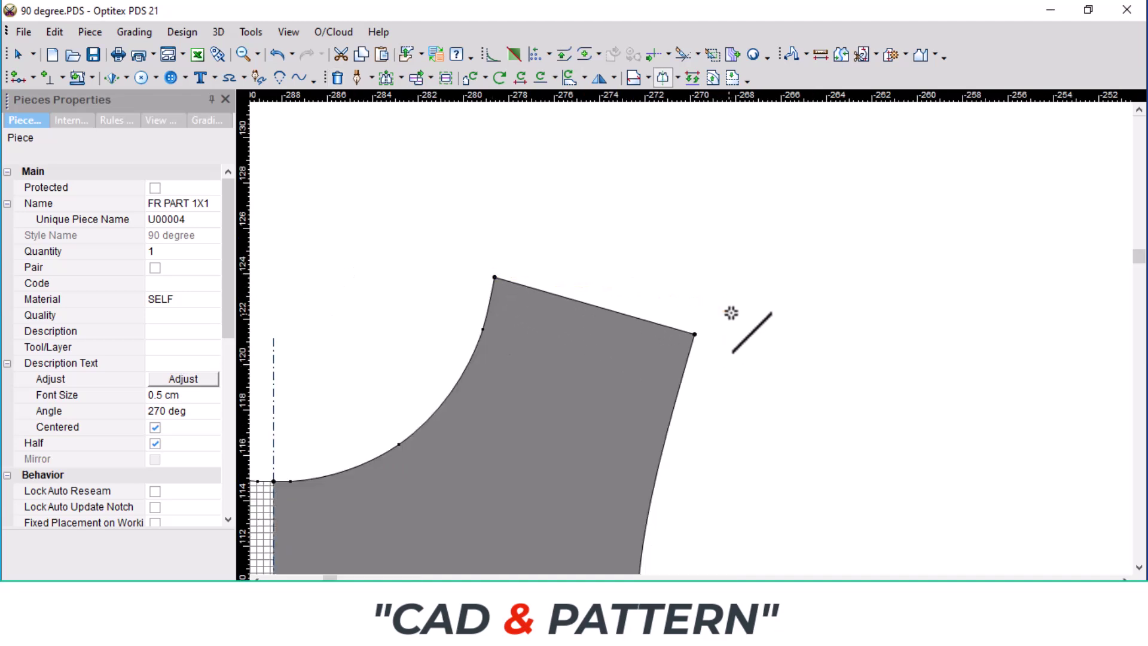
left_click(695, 334)
left_click(588, 342)
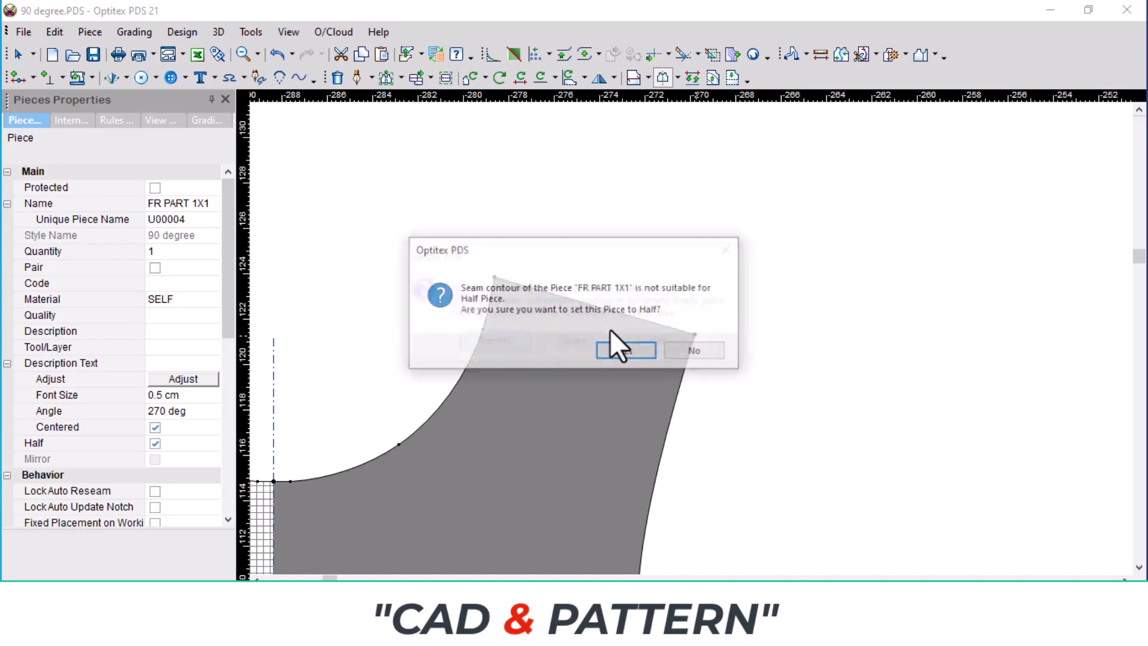
left_click(623, 355)
scroll(692, 315, "down", 1)
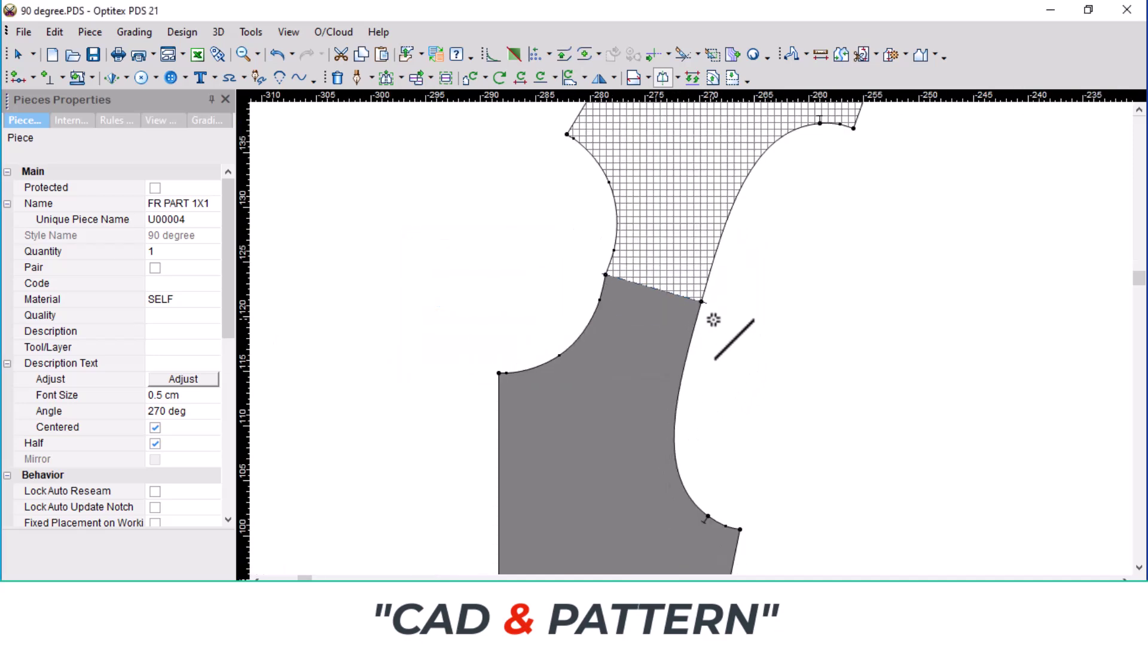
scroll(689, 335, "up", 1)
scroll(679, 278, "up", 1)
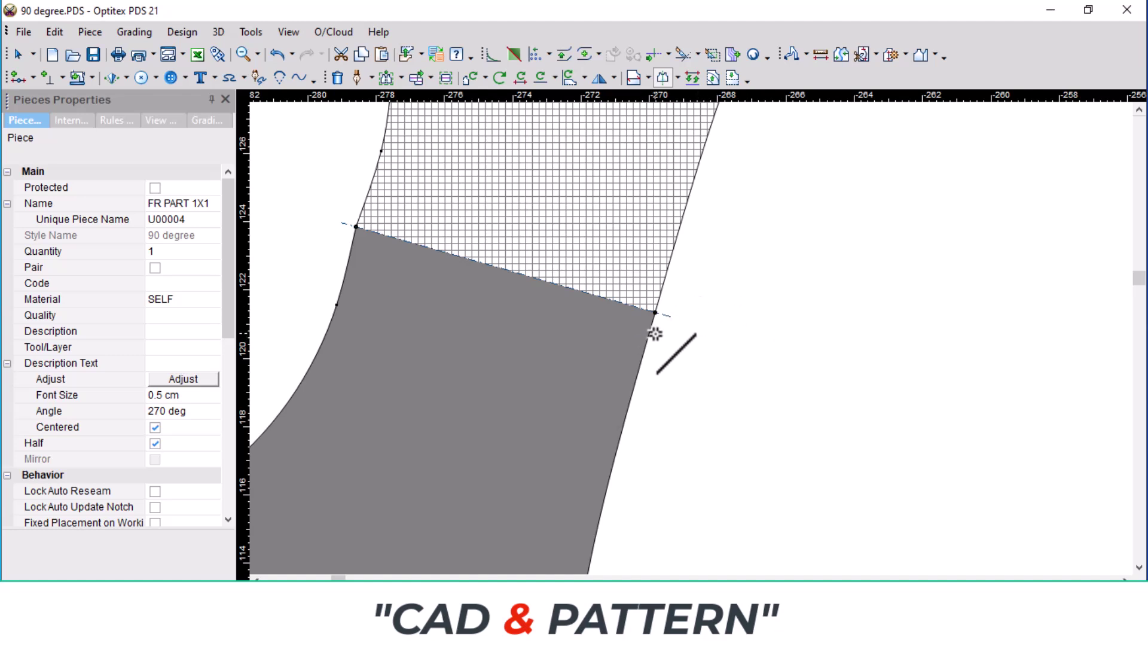
Undo the last change, then mirror BK PART 1X1 with Transfer and set it as Half
key("ctrl+z")
scroll(662, 335, "down", 2)
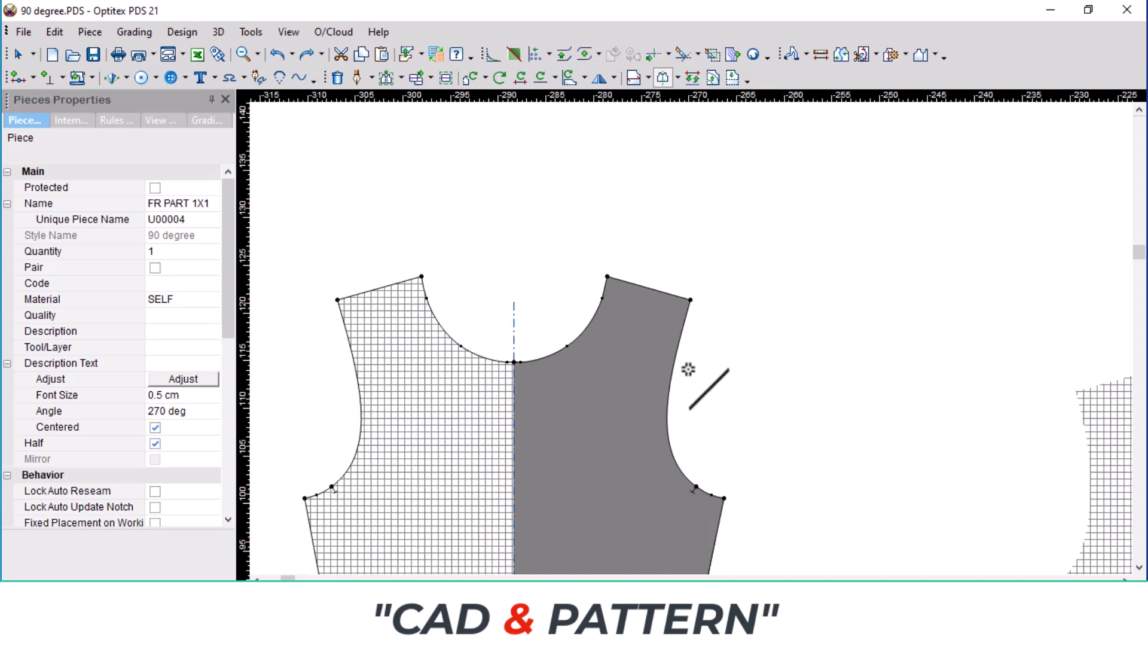
scroll(688, 366, "down", 1)
scroll(1097, 371, "up", 2)
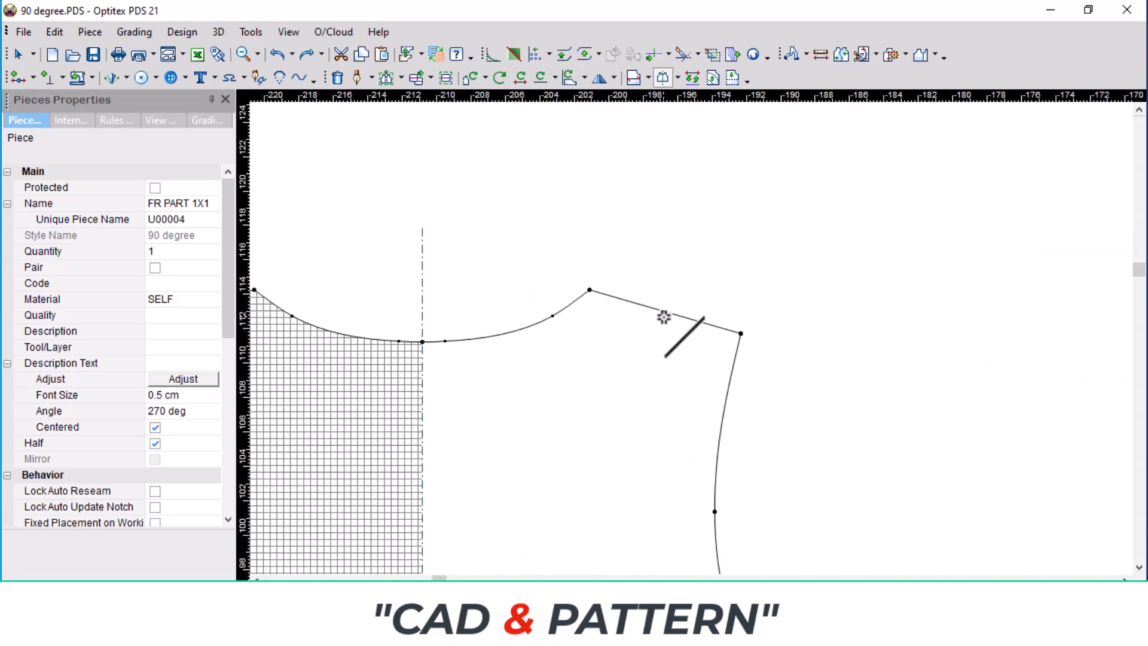
left_click(597, 290)
left_click(747, 329)
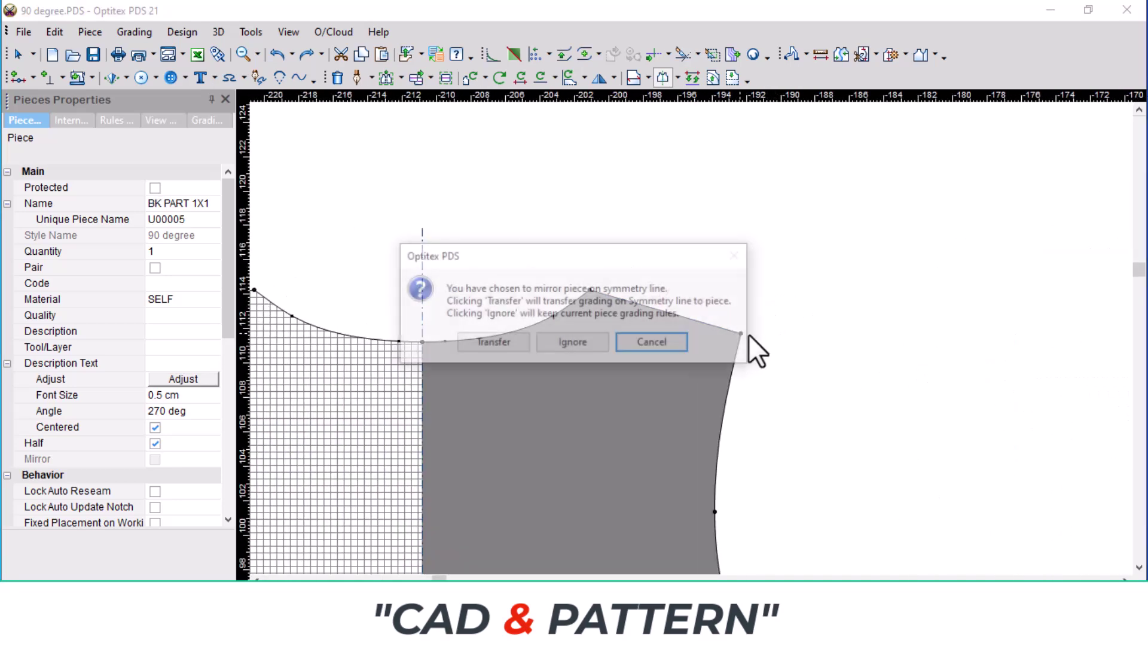
left_click(500, 349)
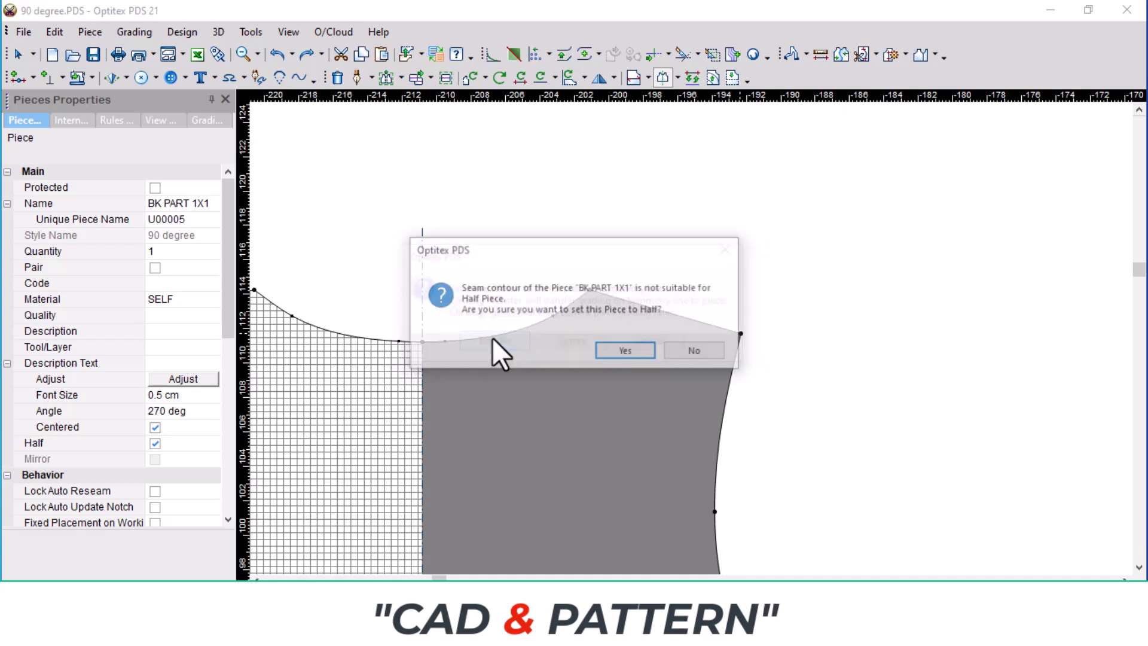
left_click(625, 349)
scroll(767, 345, "up", 2)
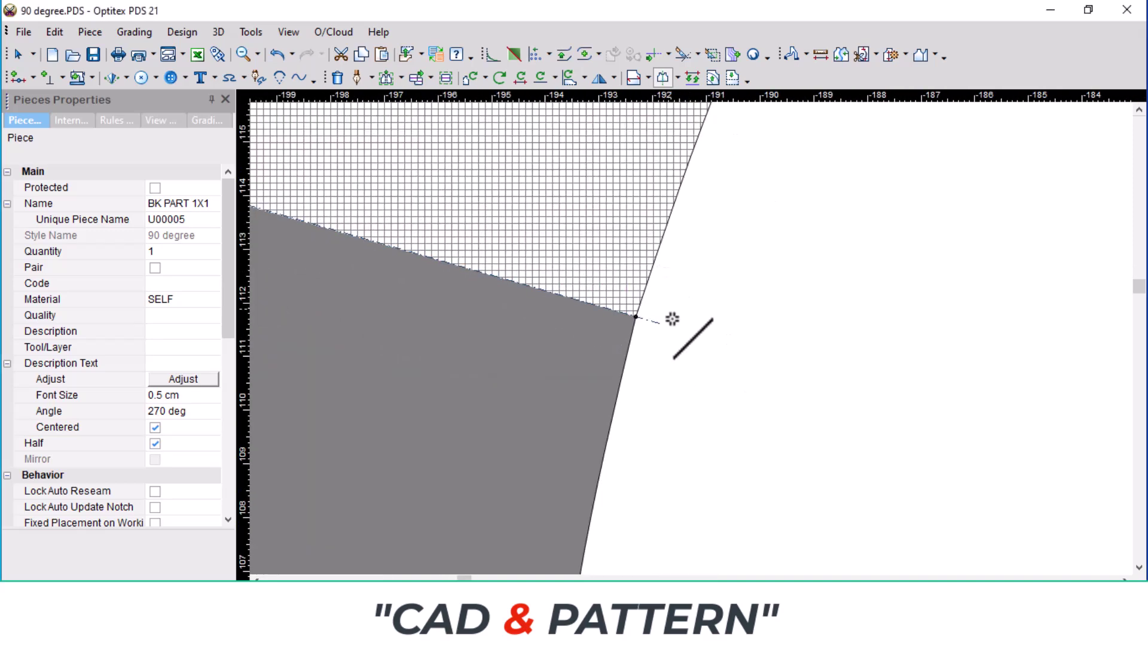
Undo then redo the flip so BK PART 1X1 sits upside down at 90 deg
scroll(648, 332, "down", 2)
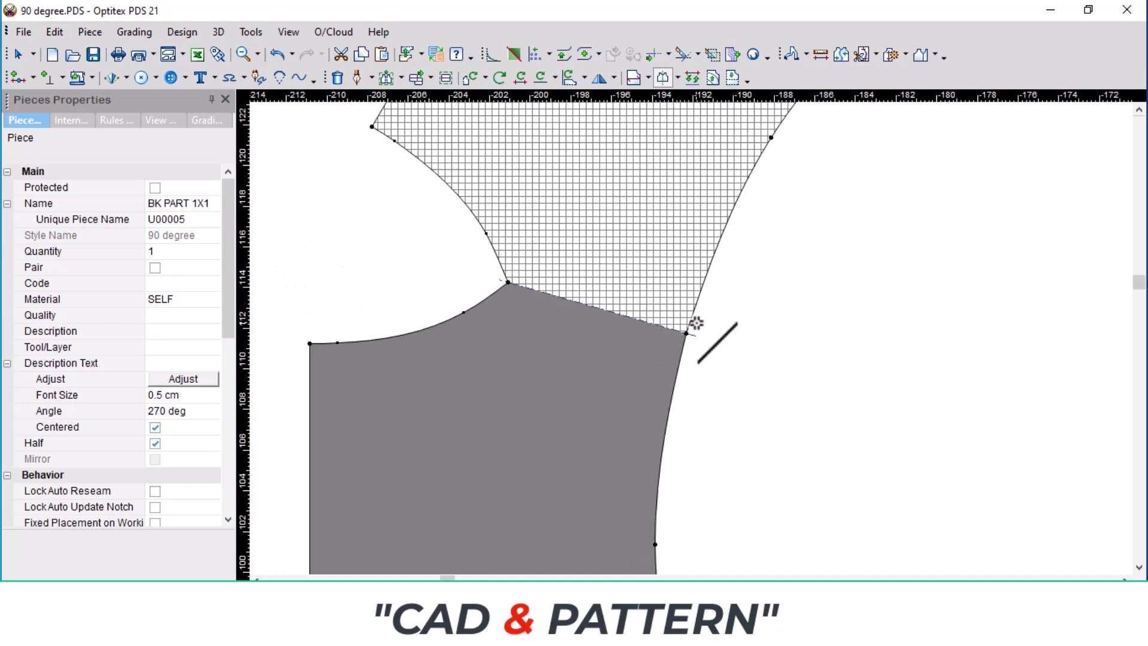
scroll(693, 338, "down", 1)
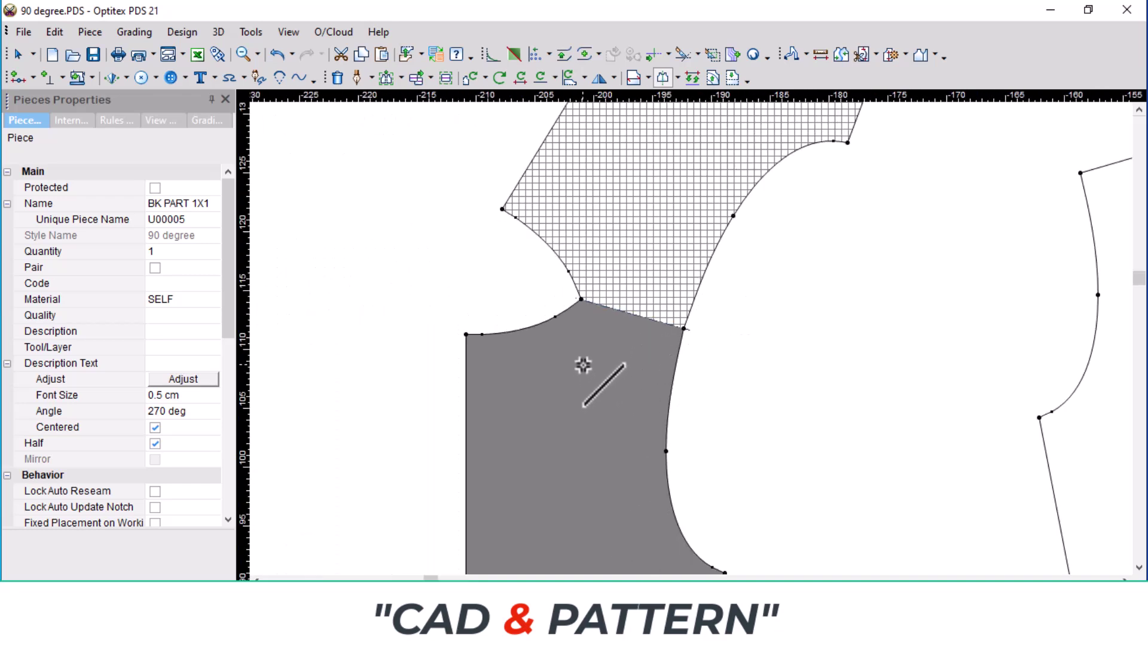
right_click(335, 354)
key("Escape")
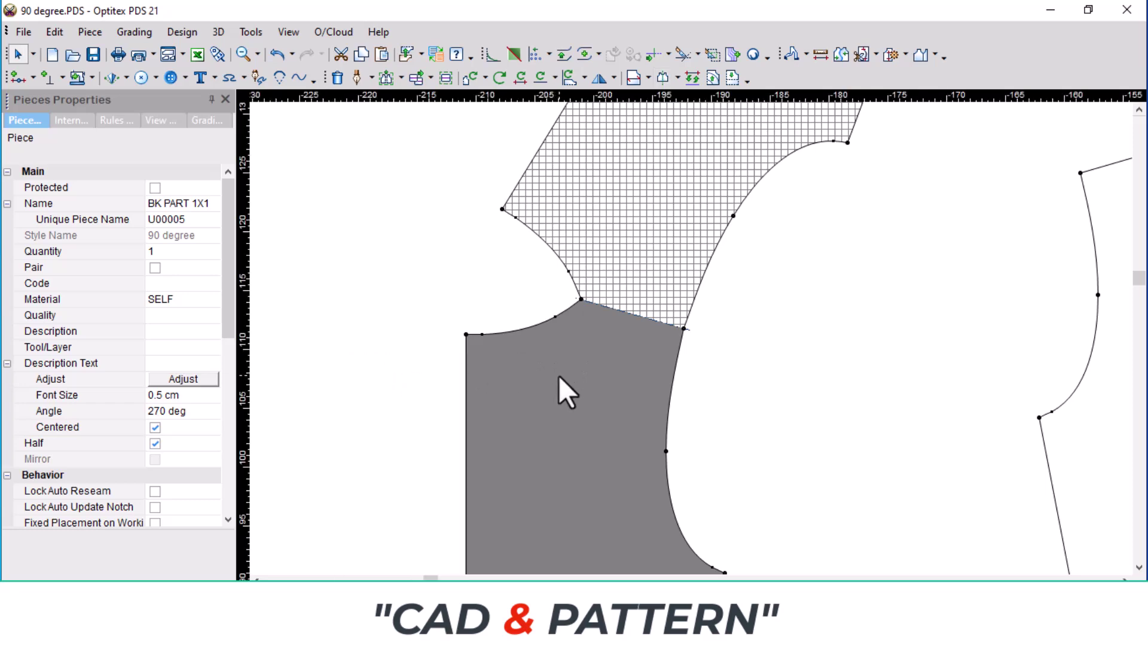
key("ctrl+z")
scroll(533, 397, "down", 2)
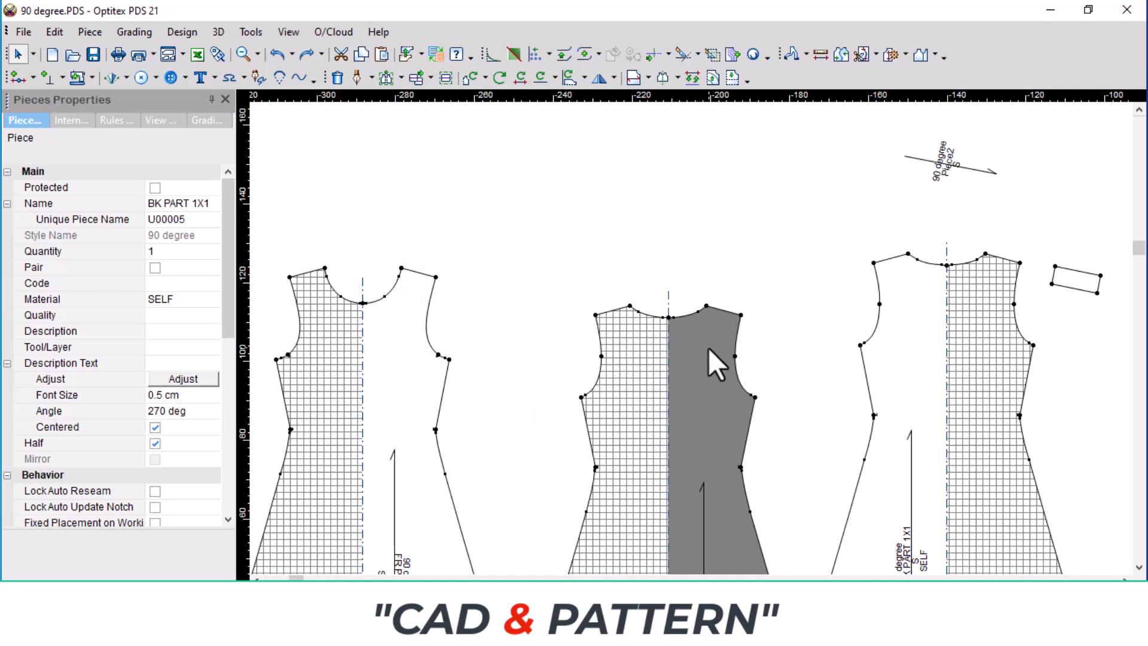
key("ctrl+y")
scroll(665, 353, "down", 1)
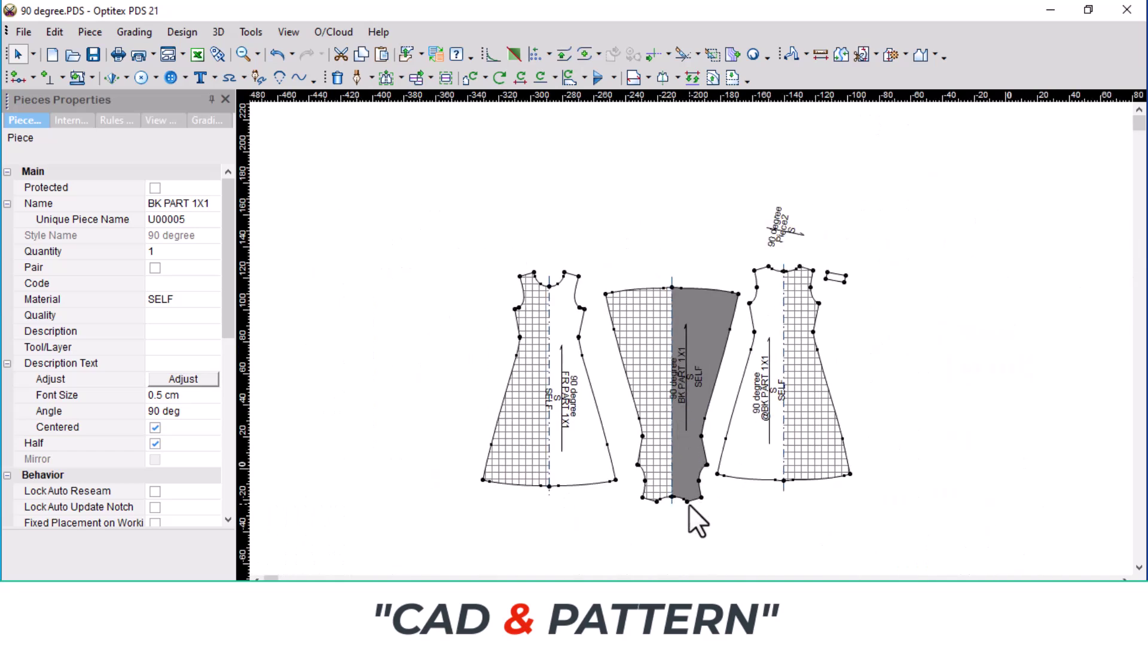
Move BK PART 1X1 onto the front piece's neckline
left_click_drag(696, 520, 594, 320)
scroll(657, 322, "up", 3)
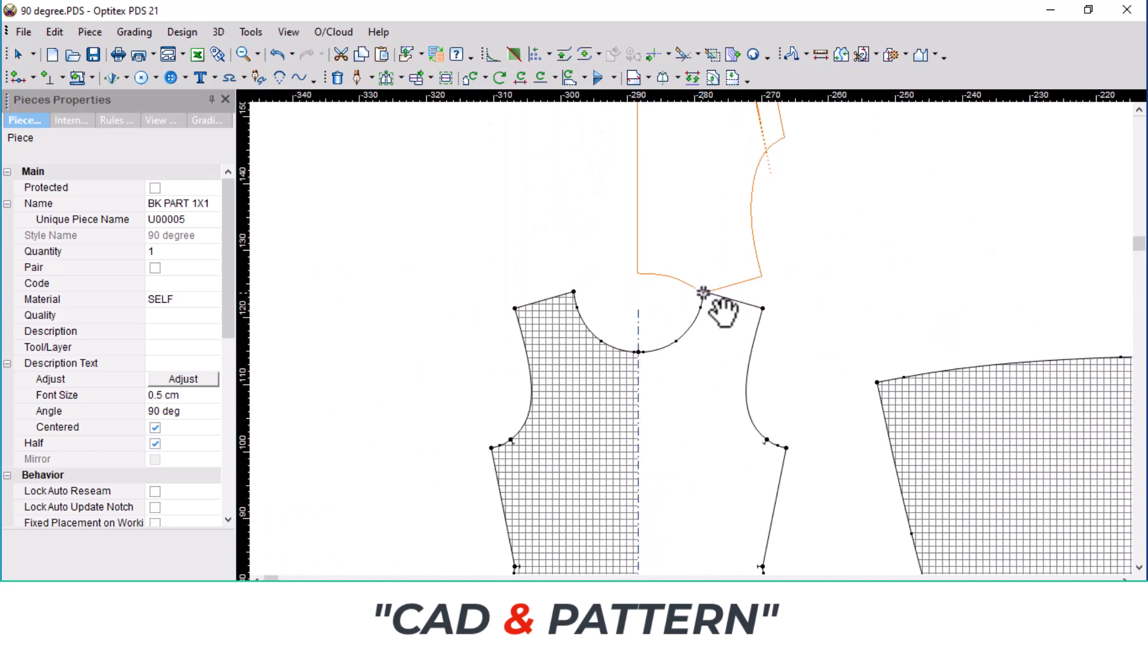
left_click_drag(702, 291, 702, 290)
scroll(687, 355, "down", 2)
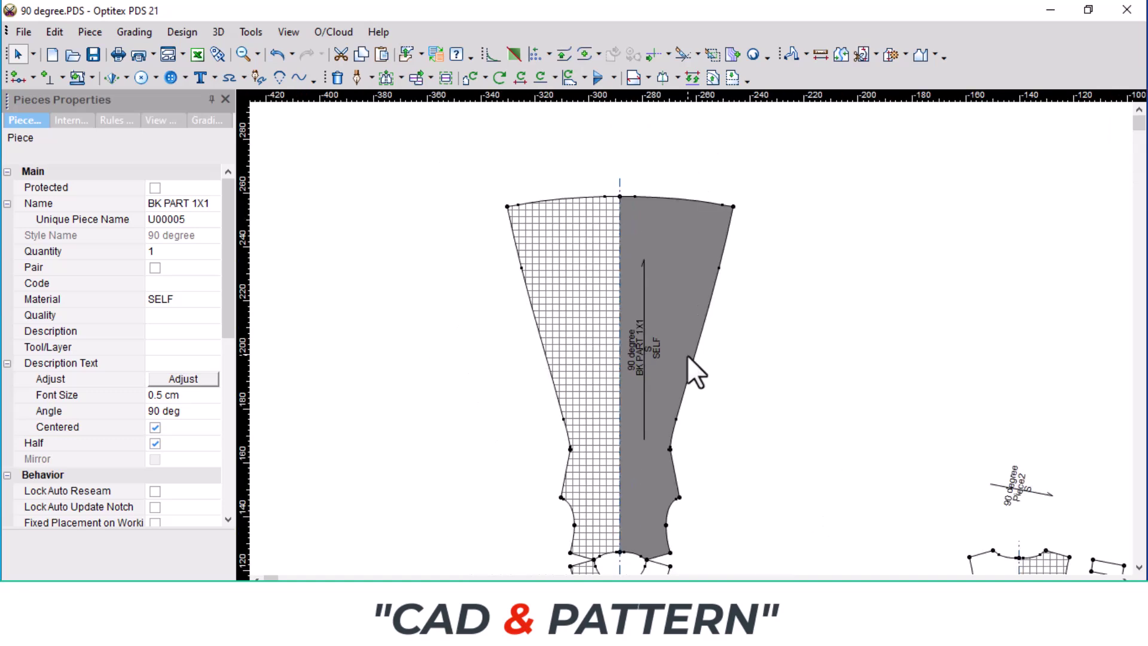
scroll(690, 340, "up", 2)
scroll(686, 339, "up", 2)
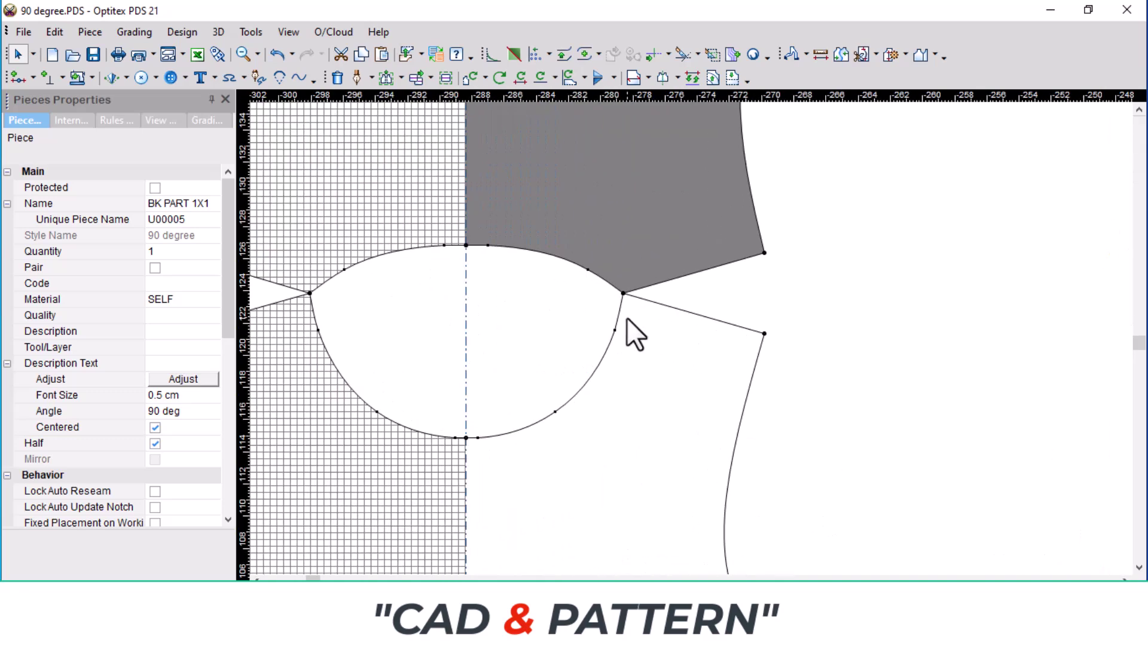
Roughly rotate the back piece about its corner point
key("r")
left_click_drag(628, 299, 650, 301)
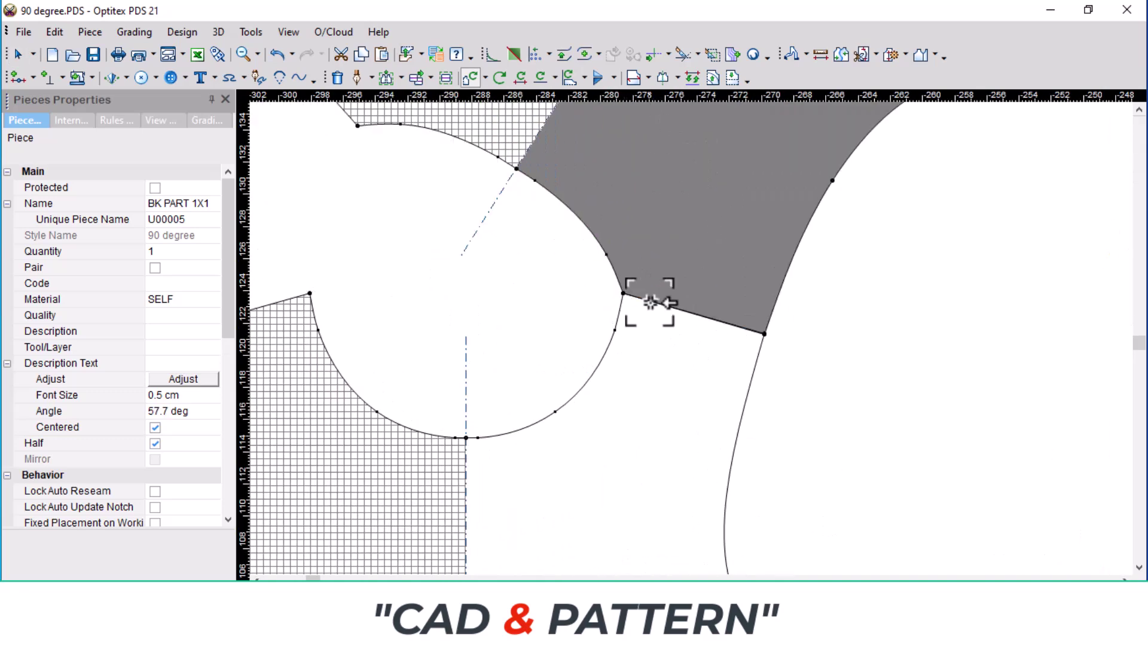
scroll(645, 302, "up", 2)
scroll(645, 303, "up", 1)
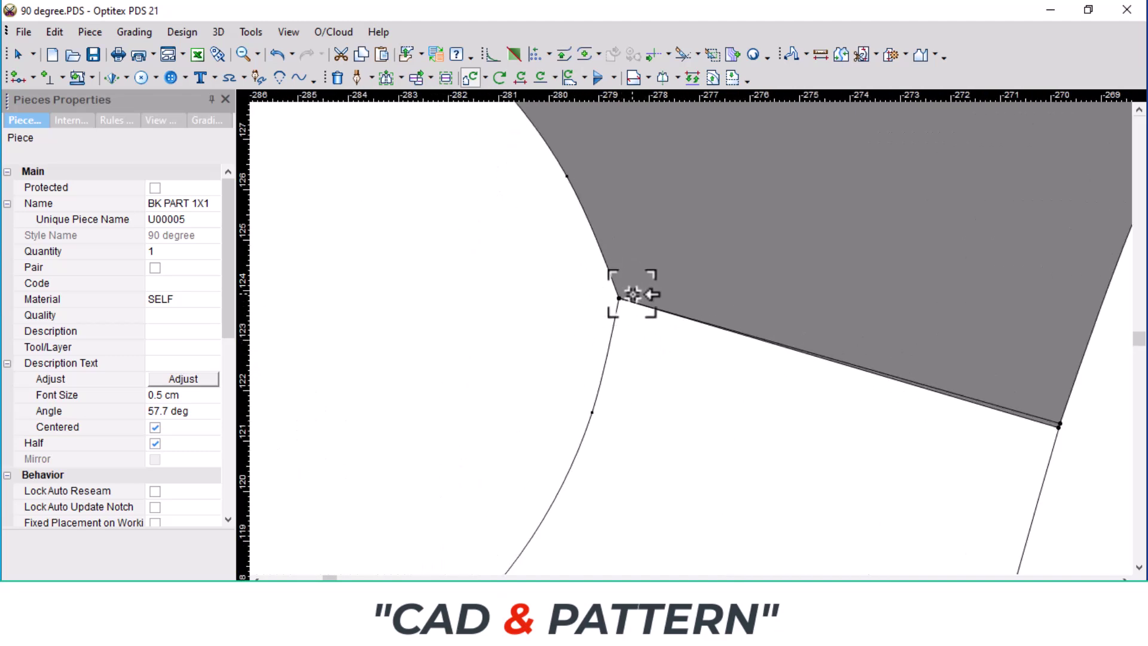
key("Escape")
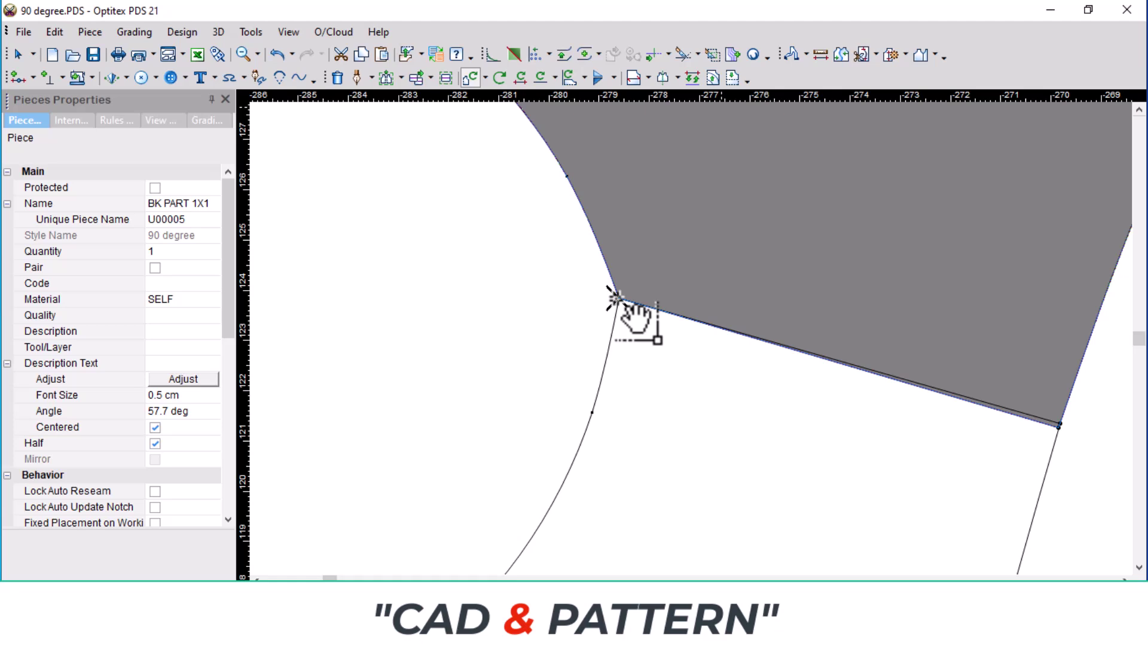
Rotate the back piece 0.7 degrees about the shared corner onto the front edge
left_click(616, 297)
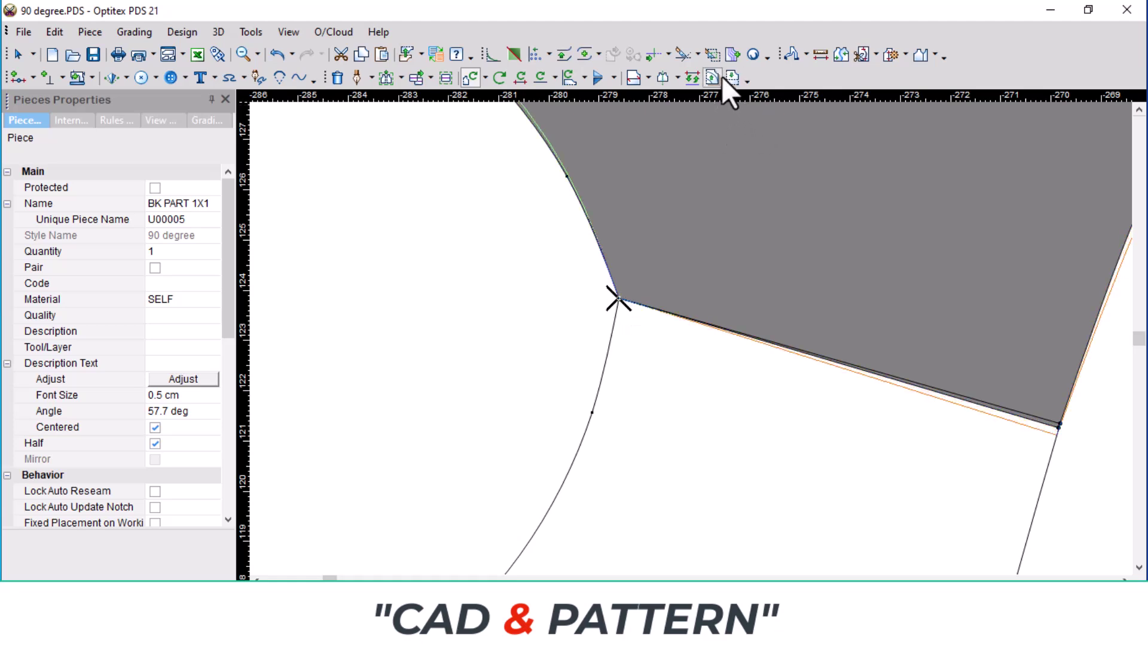
left_click(691, 78)
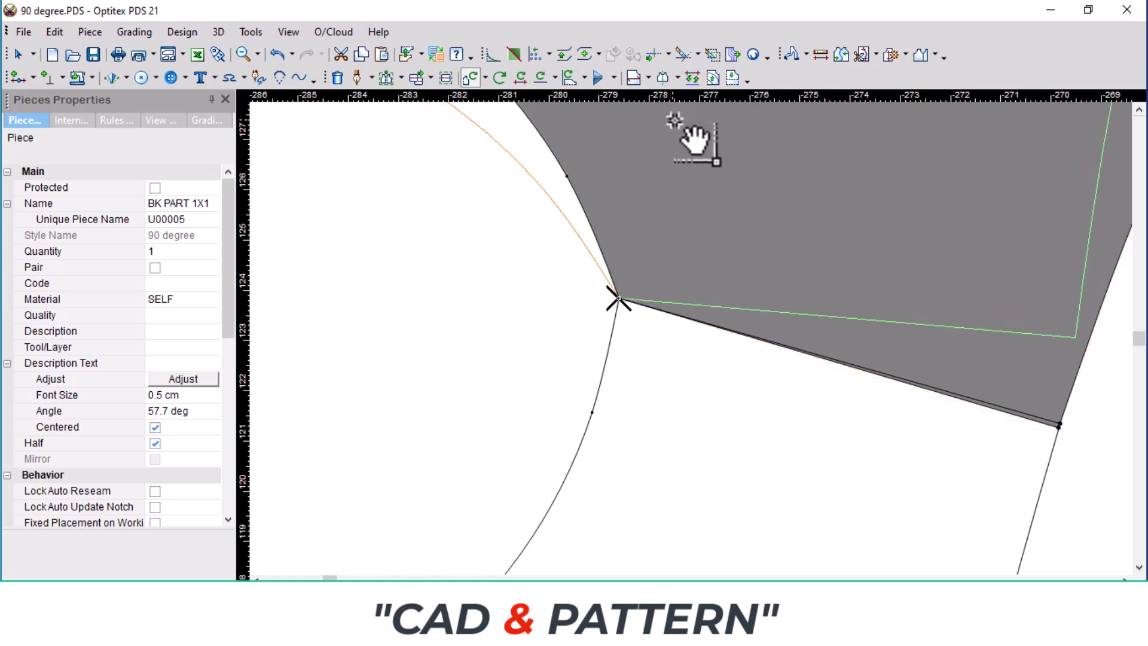
left_click(703, 131)
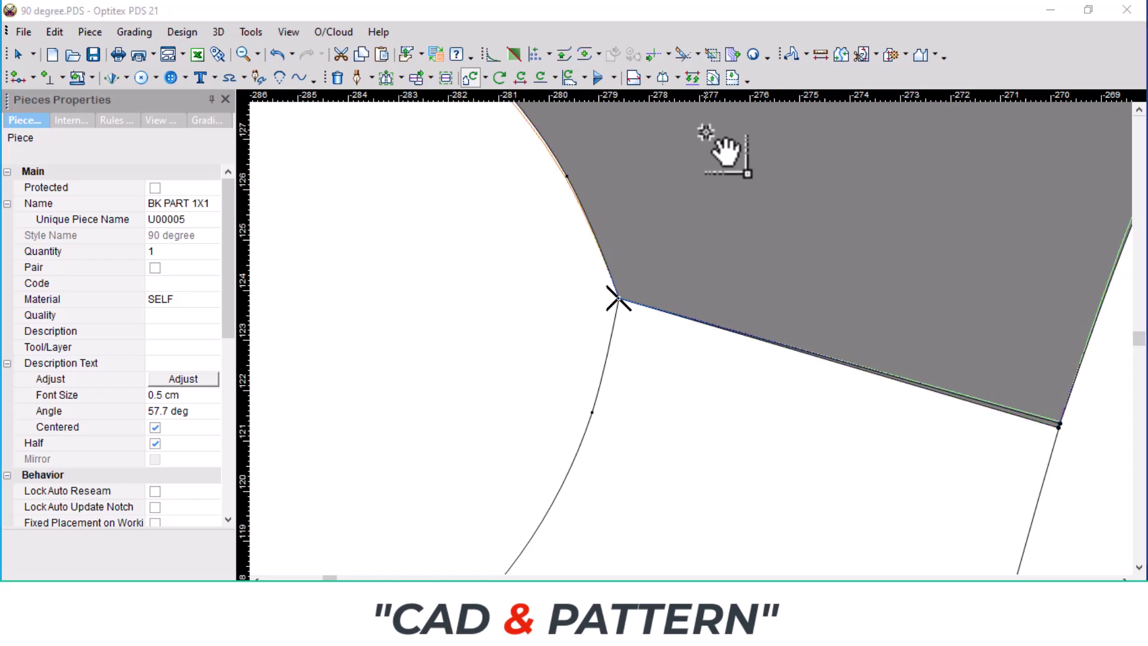
left_click(715, 141)
left_click(286, 471)
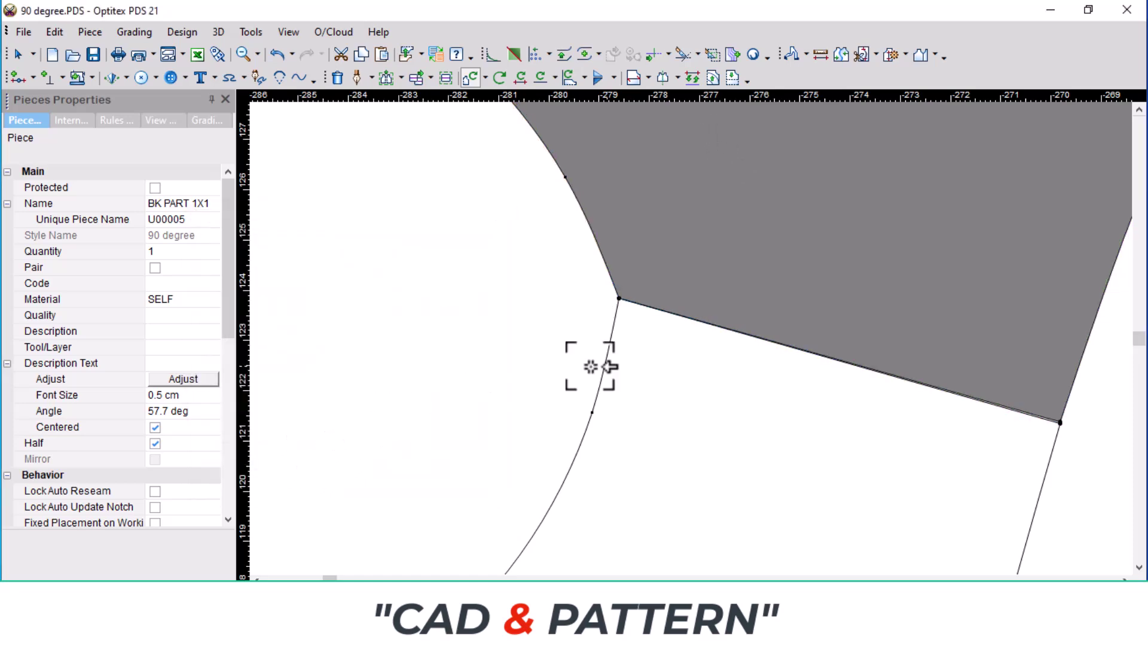
scroll(693, 329, "down", 5)
scroll(692, 336, "up", 3)
Move two FR PART armhole points onto the back copy's armhole, the corner shifting 0.16
scroll(694, 335, "up", 3)
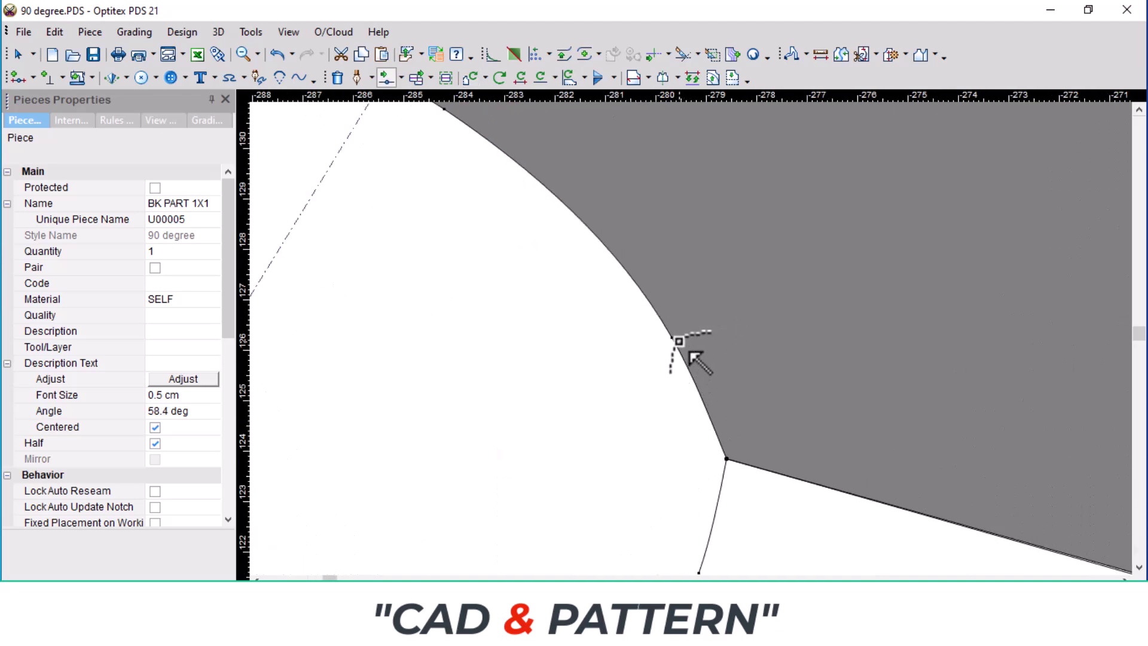
left_click_drag(670, 337, 721, 427)
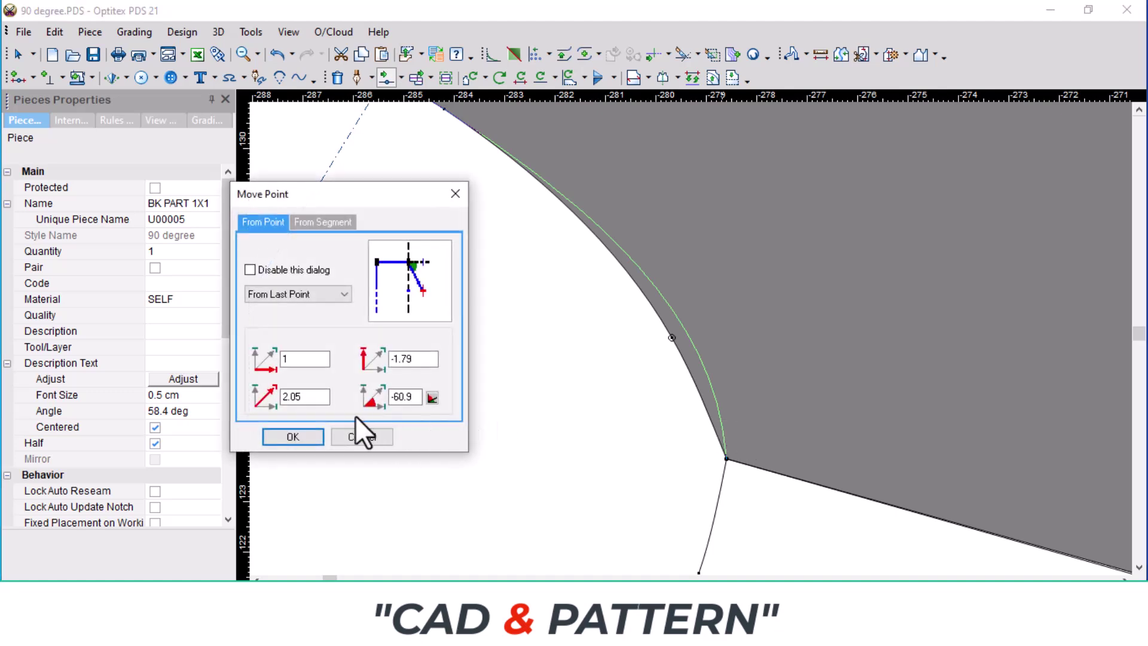
left_click(306, 434)
scroll(663, 319, "down", 1)
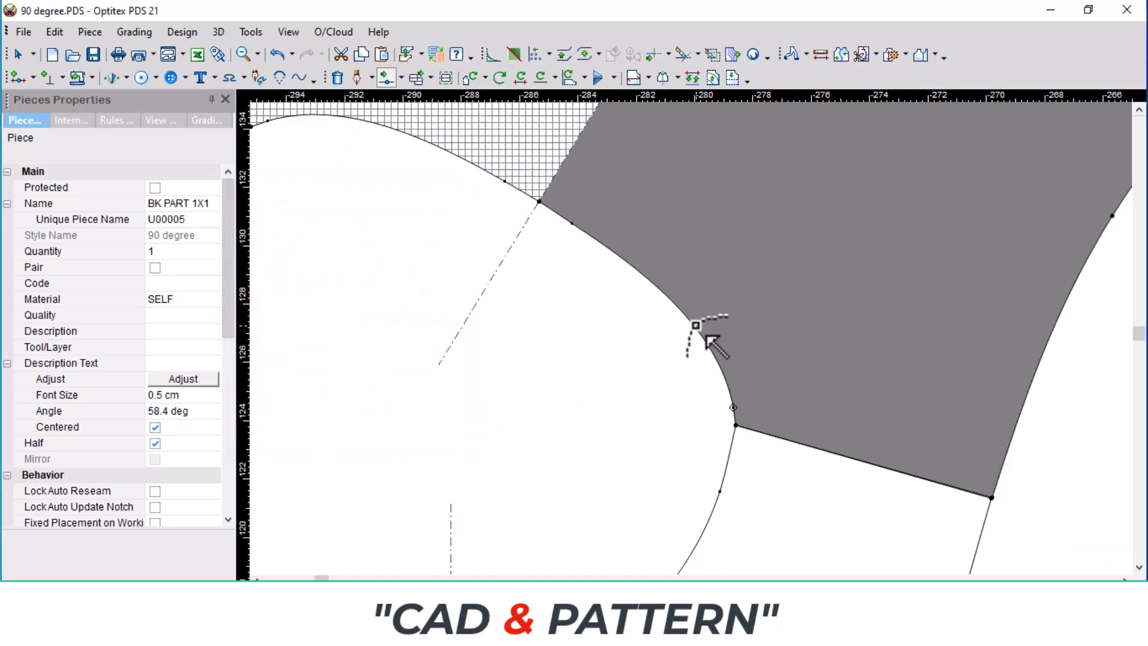
scroll(747, 460, "down", 1)
scroll(717, 388, "down", 1)
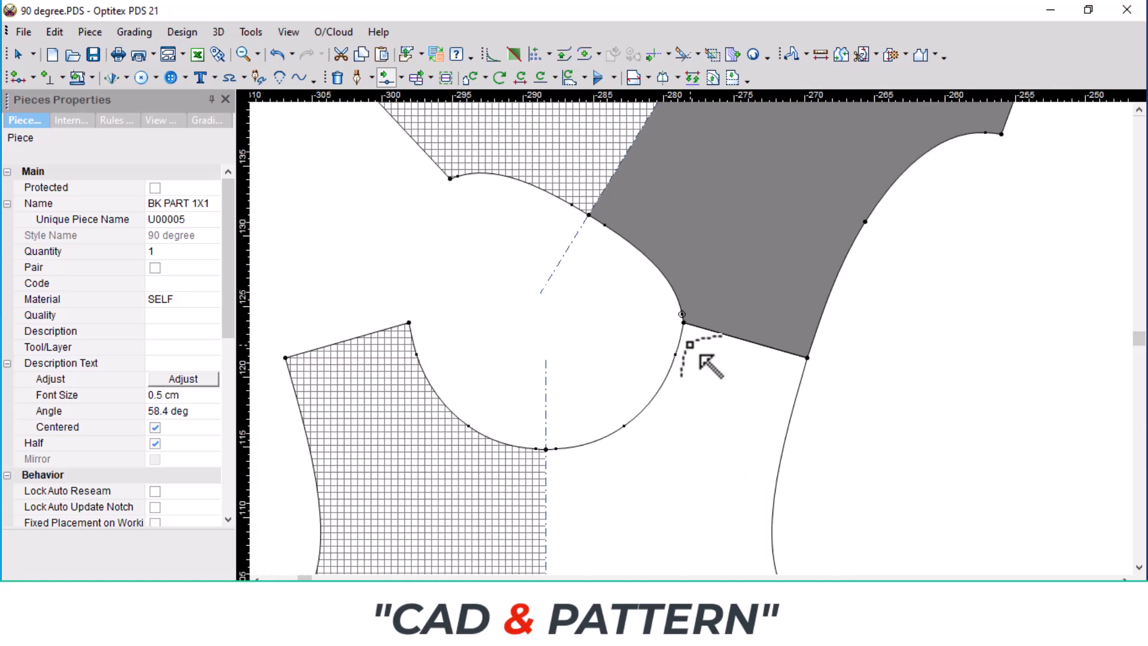
scroll(691, 339, "up", 3)
left_click_drag(646, 370, 649, 367)
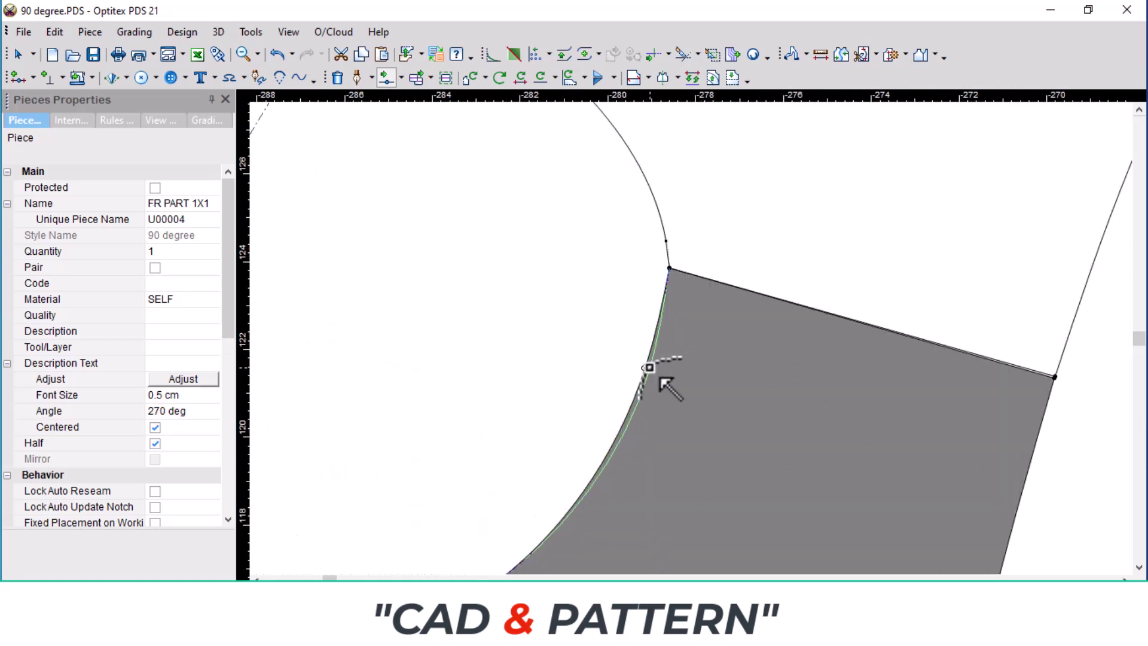
left_click(306, 437)
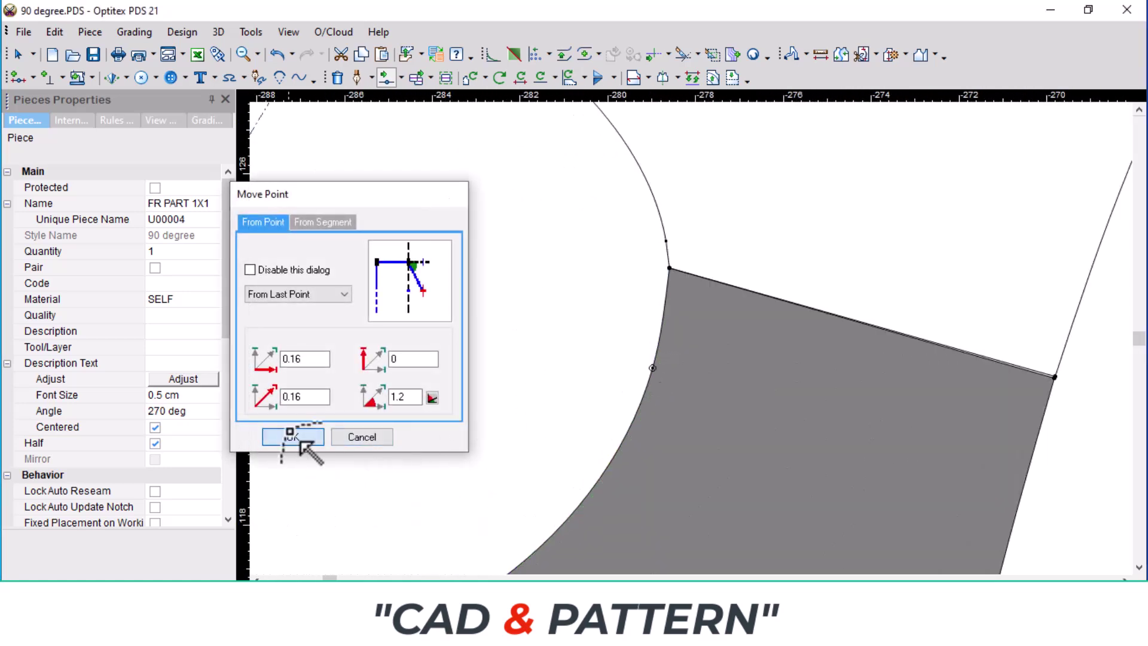
scroll(753, 341, "down", 1)
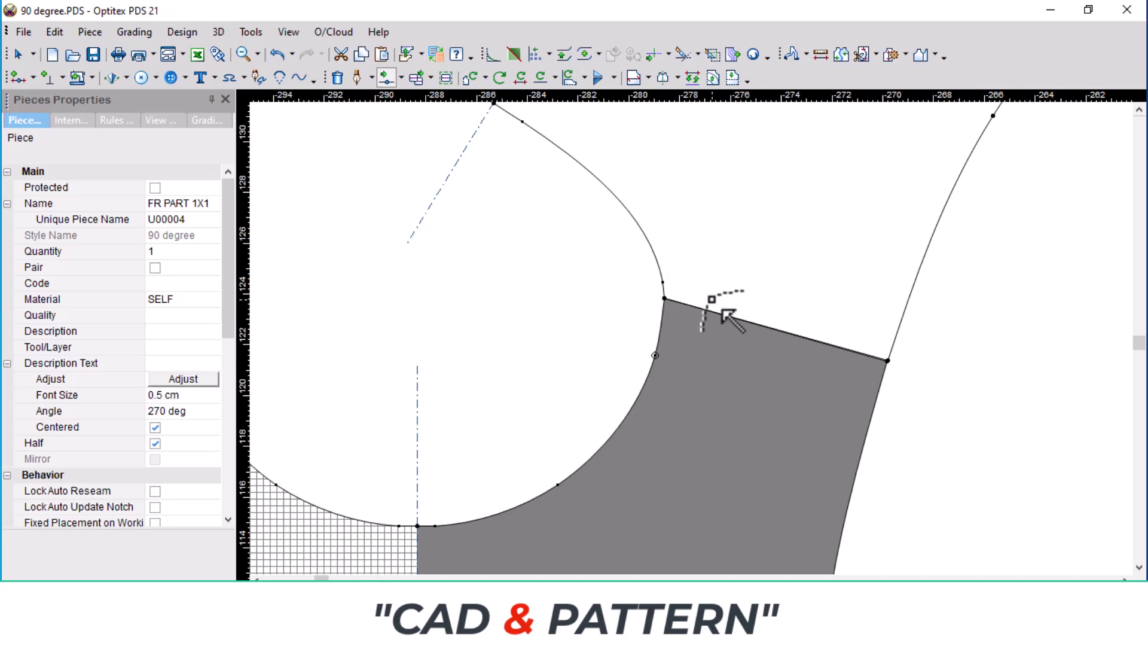
scroll(725, 313, "down", 3)
scroll(957, 383, "down", 3)
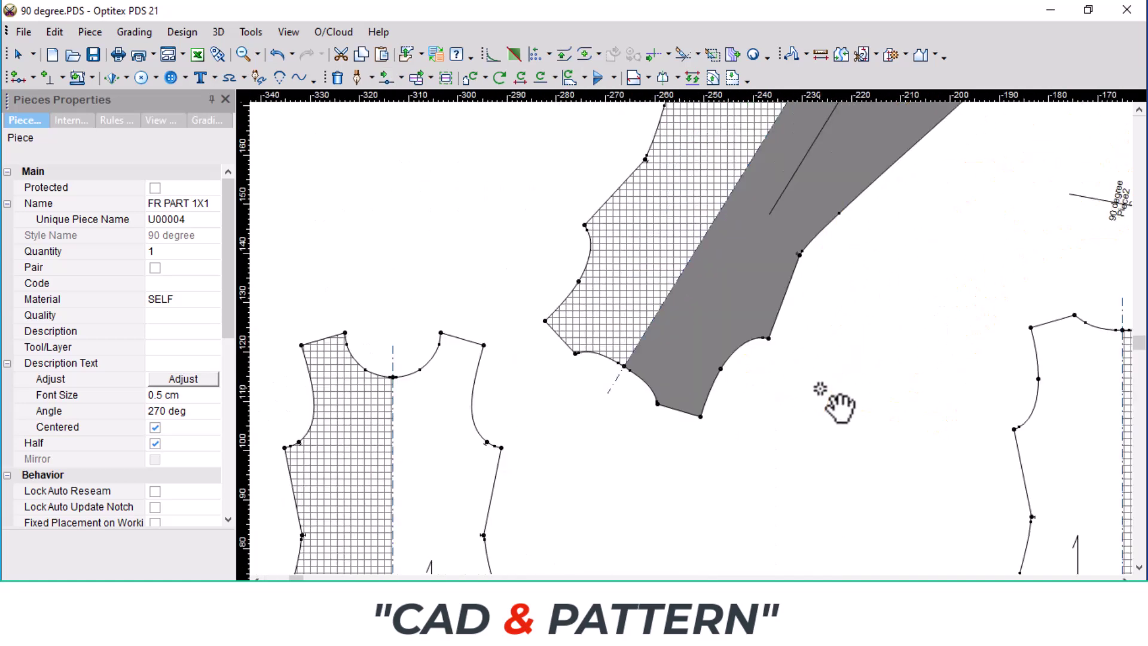
left_click(705, 406)
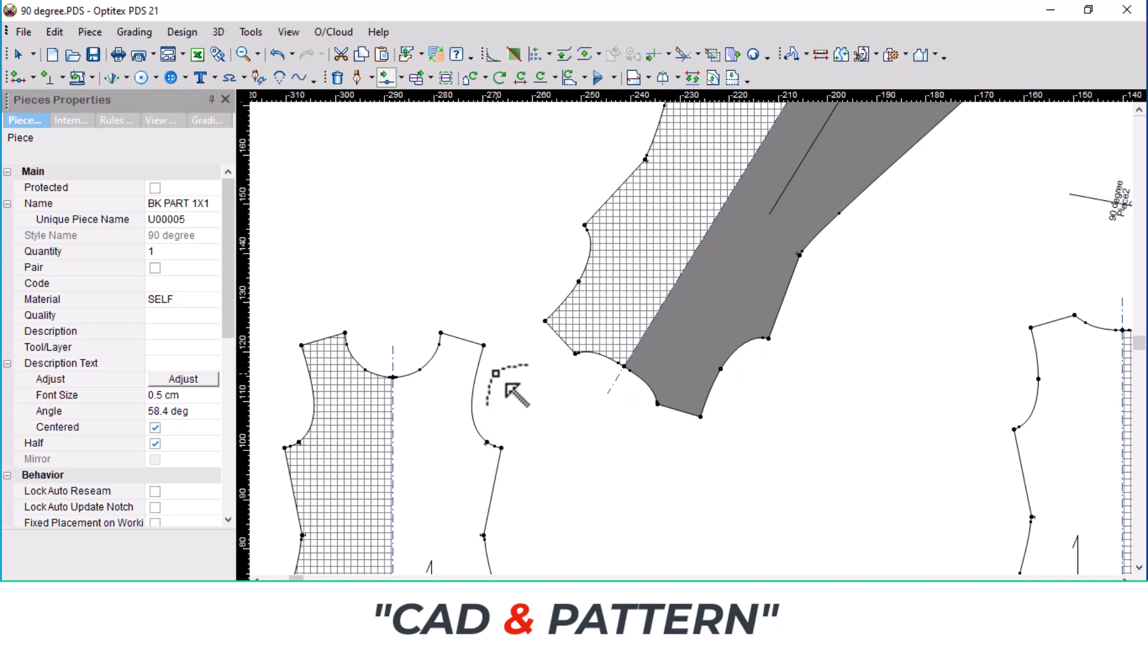
scroll(478, 410, "up", 2)
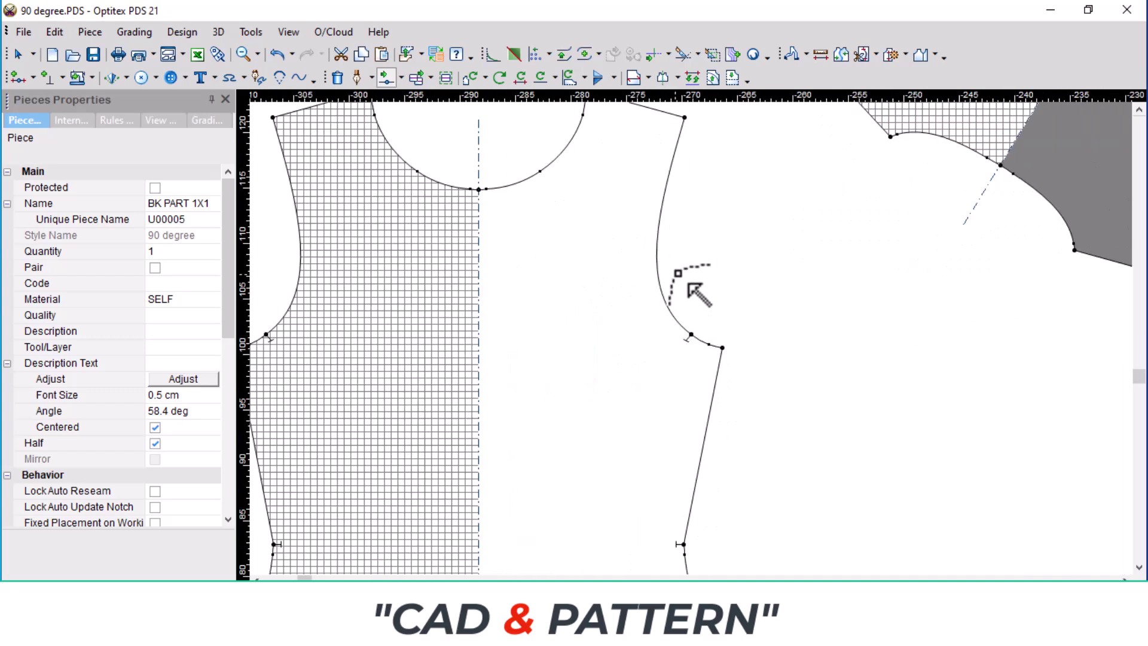
Delete FR PART 1X1's old armhole points and bend the side edge into a new armhole
left_click(695, 336)
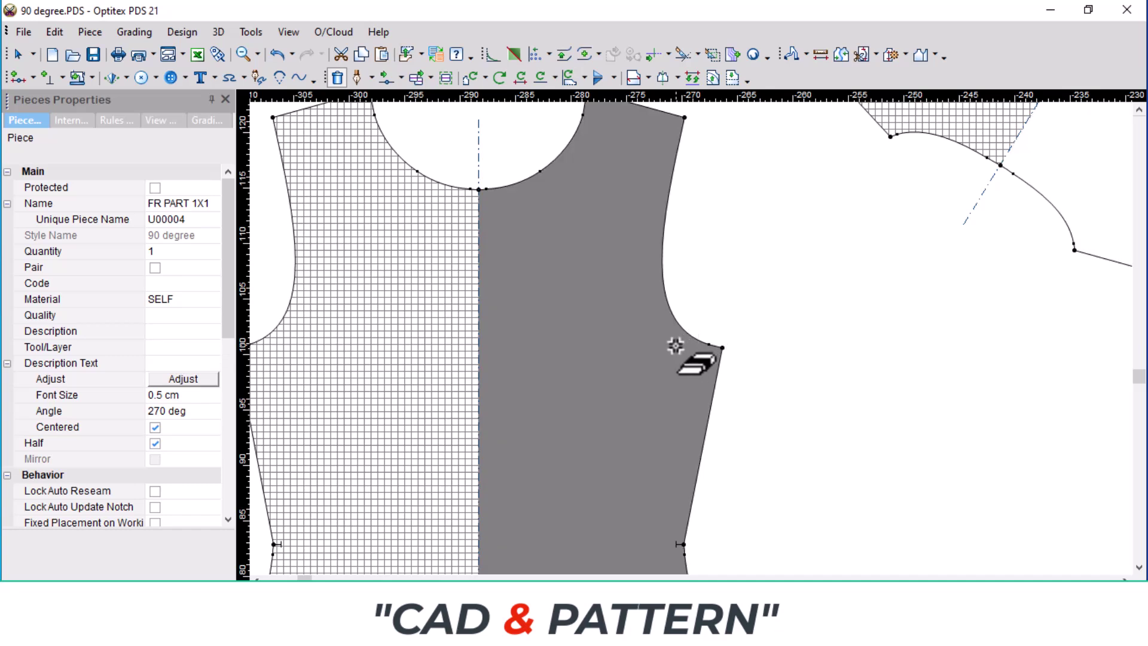
left_click(710, 343)
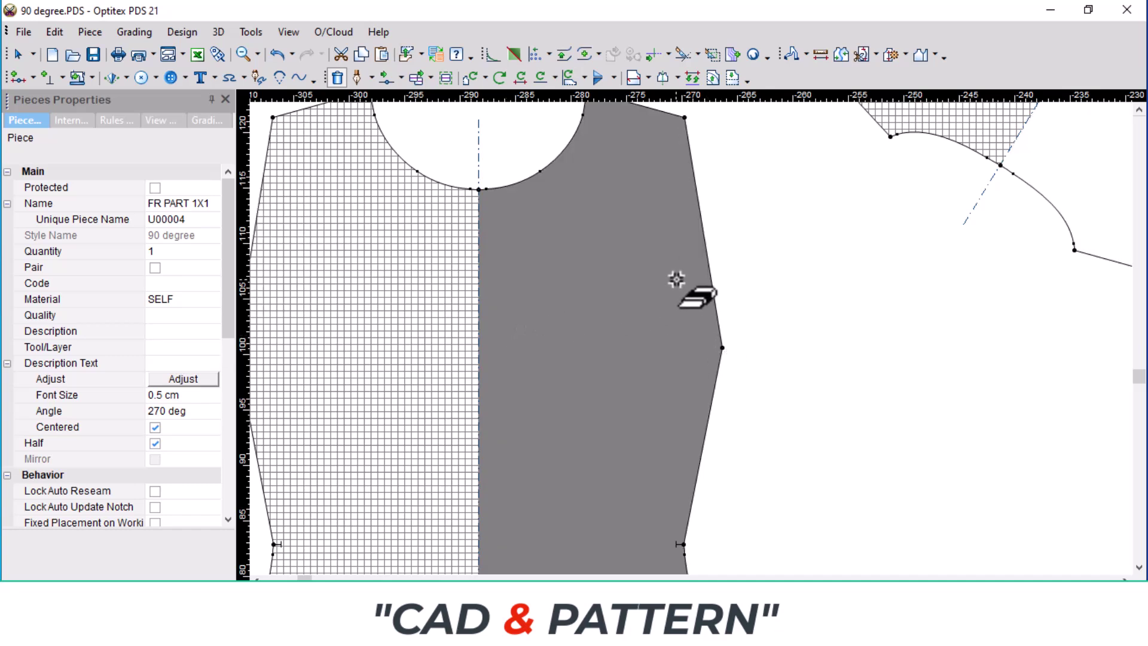
left_click_drag(712, 291, 709, 344)
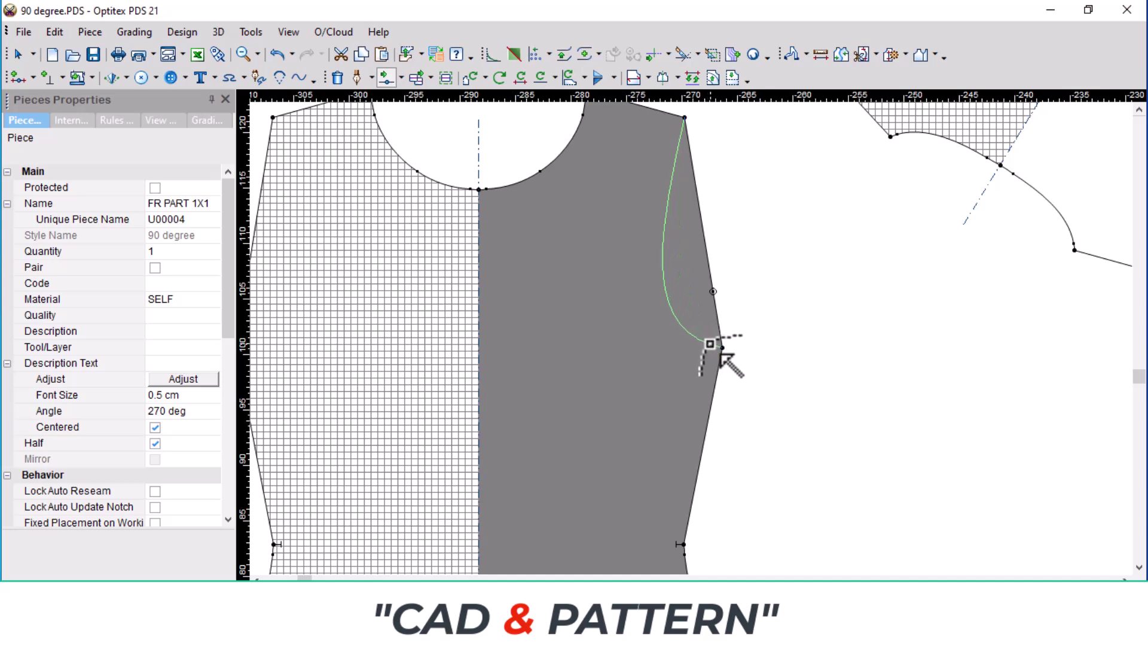
left_click(709, 344)
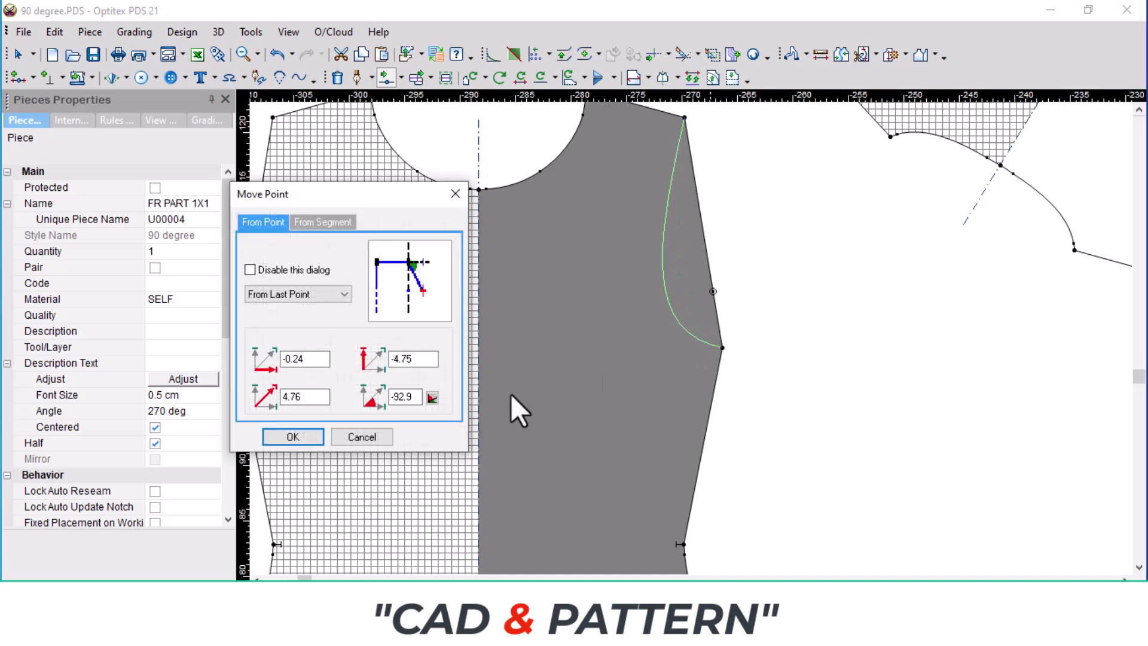
left_click(306, 441)
Refine the armhole bend, placing its point 4.76 away at -92.9°
scroll(674, 259, "up", 1)
scroll(722, 325, "up", 1)
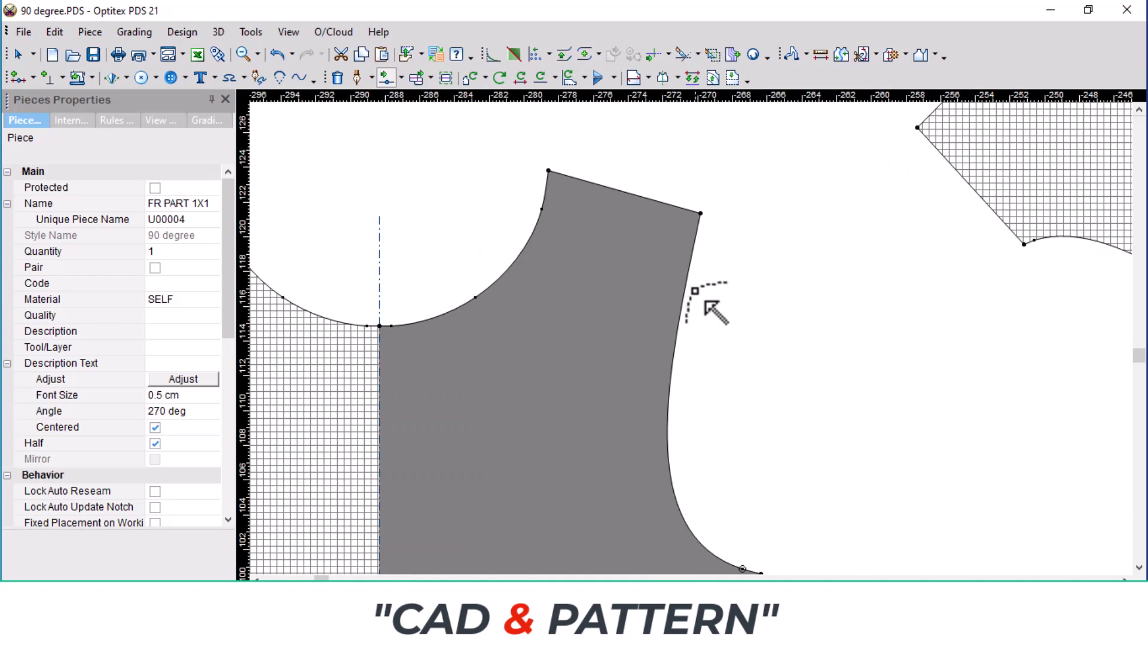
left_click_drag(693, 283, 684, 289)
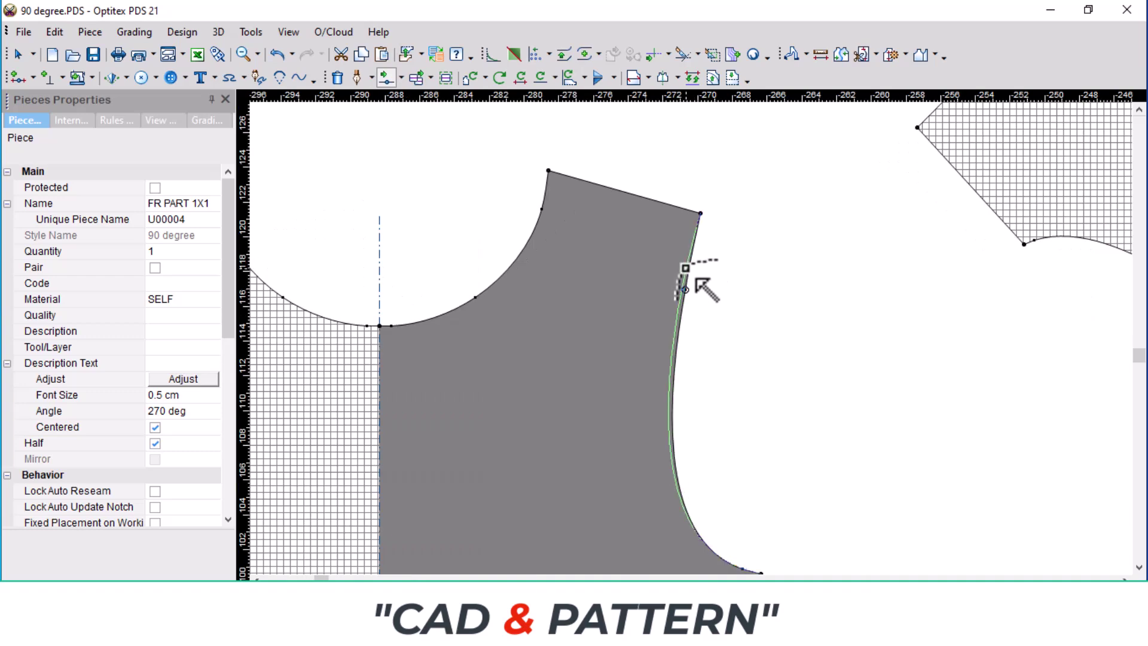
left_click(684, 290)
left_click(321, 435)
scroll(661, 545, "down", 2)
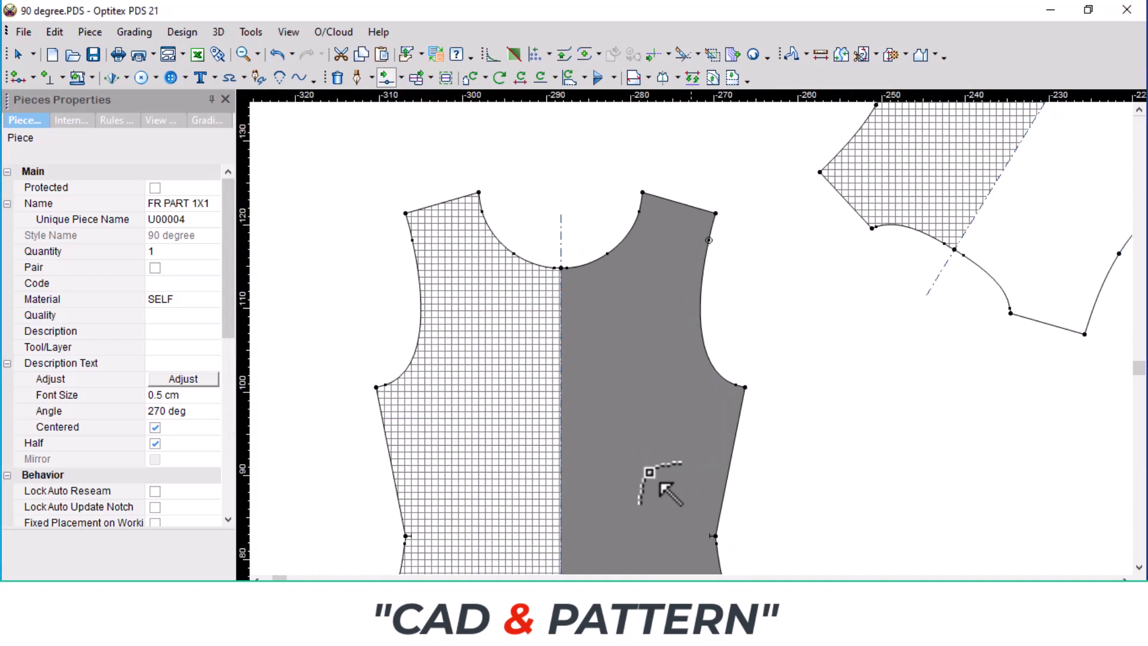
scroll(714, 367, "down", 1)
scroll(725, 525, "up", 1)
scroll(741, 441, "down", 2)
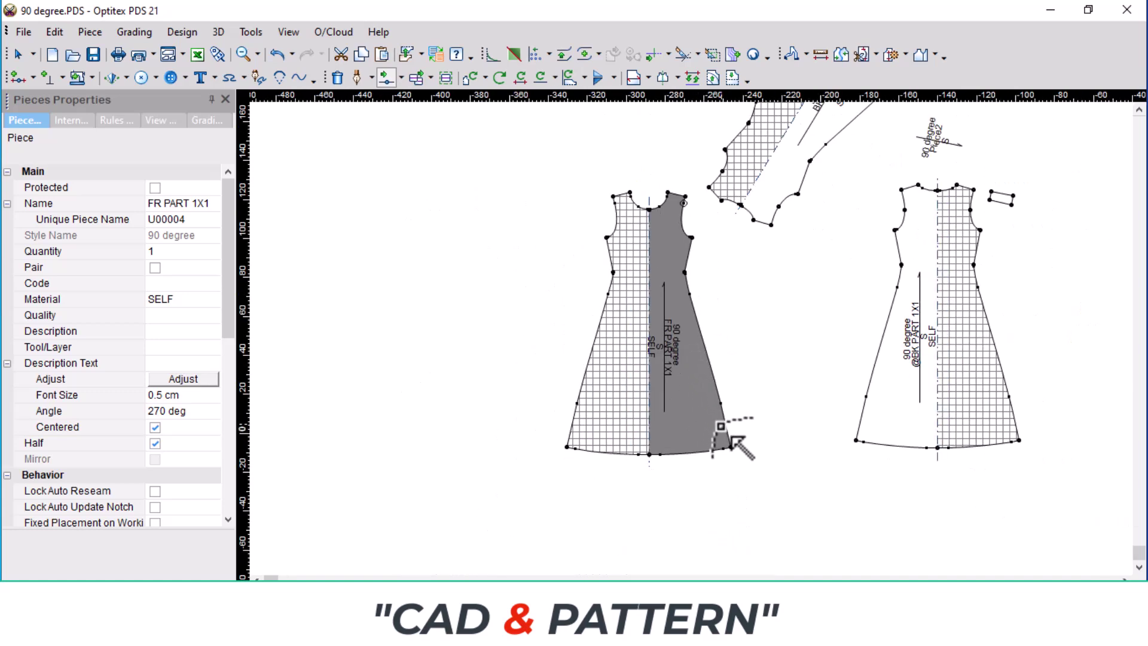
scroll(711, 359, "up", 3)
scroll(711, 358, "up", 2)
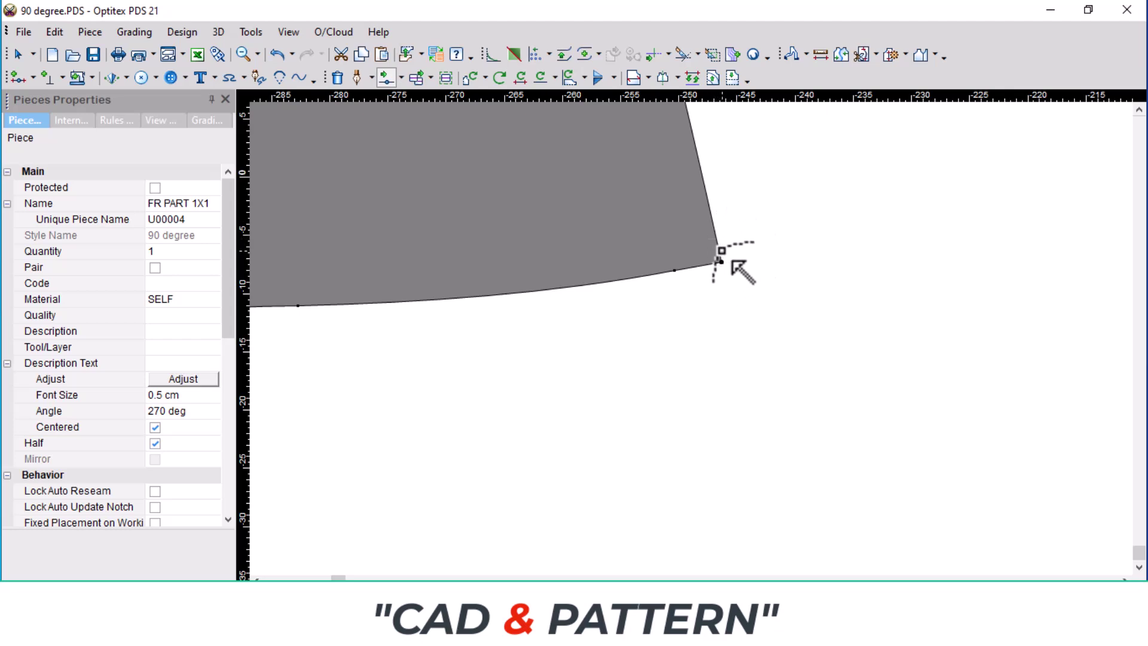
scroll(742, 254, "down", 2)
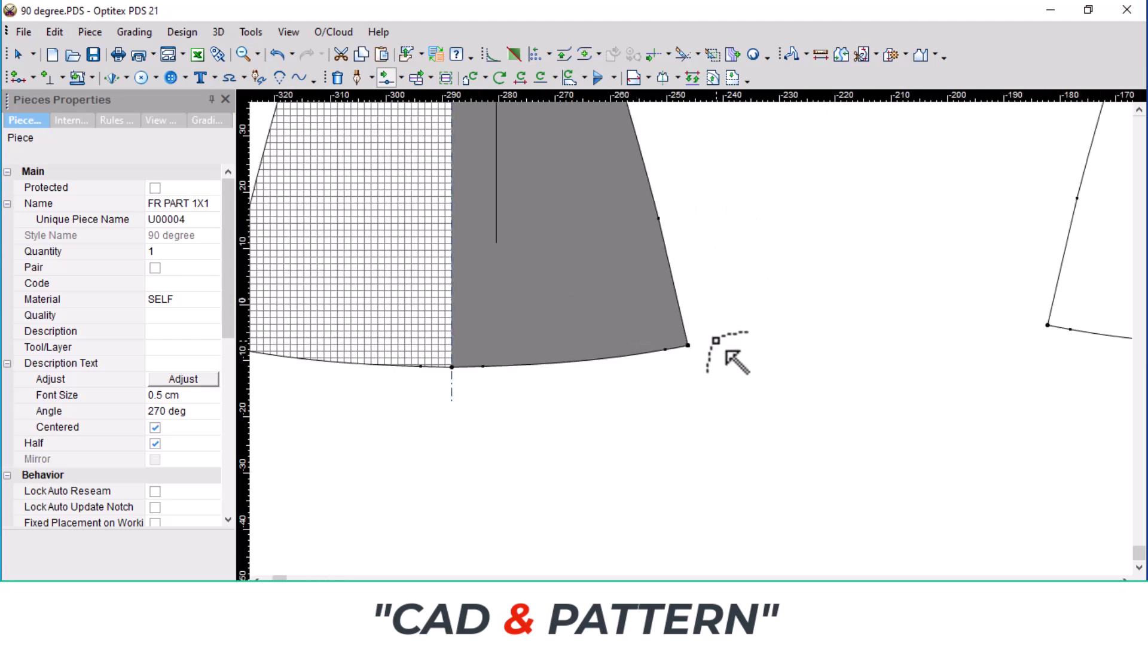
scroll(735, 299, "down", 2)
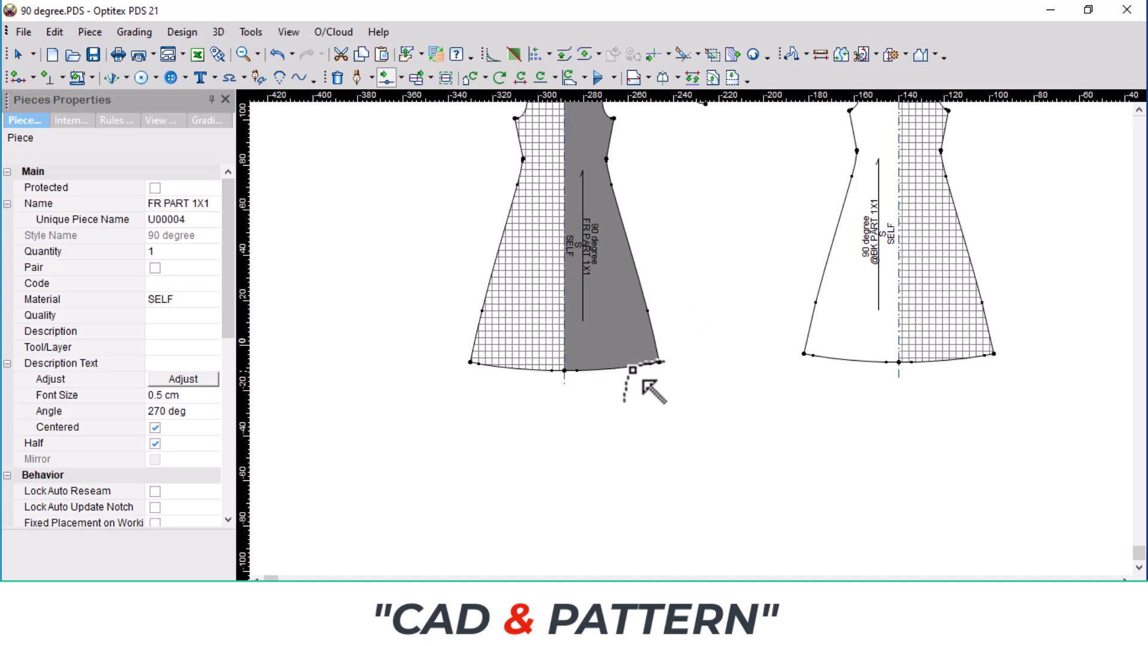
scroll(672, 268, "up", 1)
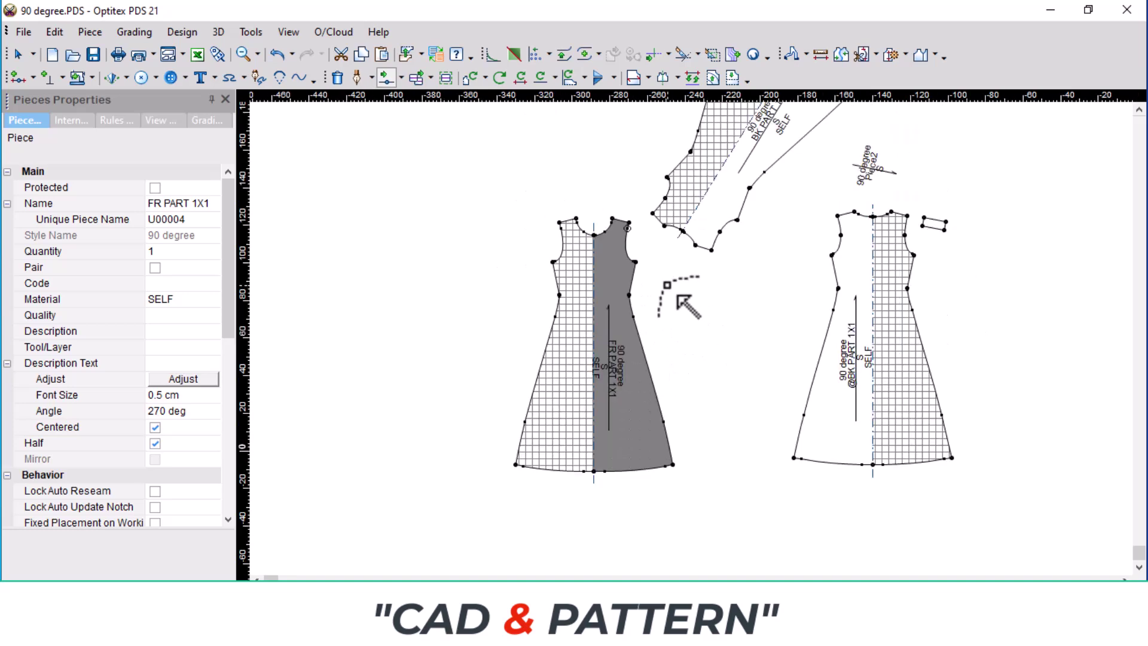
scroll(678, 329, "up", 1)
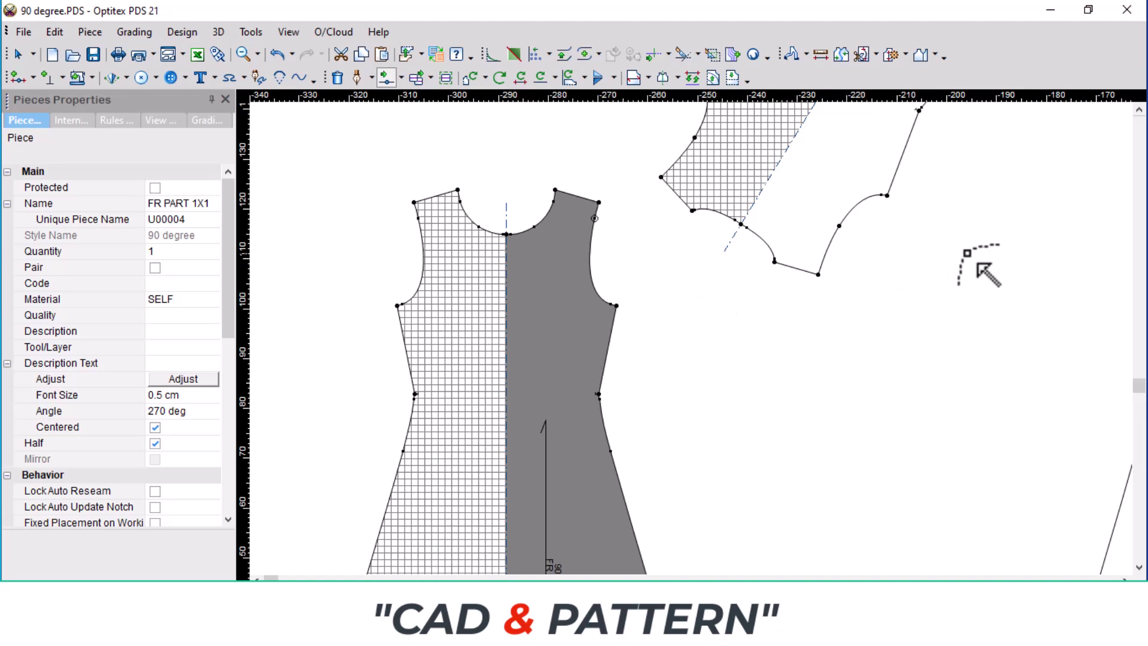
Select the tilted BK PART 1X1 copy and permanently delete it
right_click(949, 254)
left_click(1000, 267)
scroll(1000, 266, "down", 2)
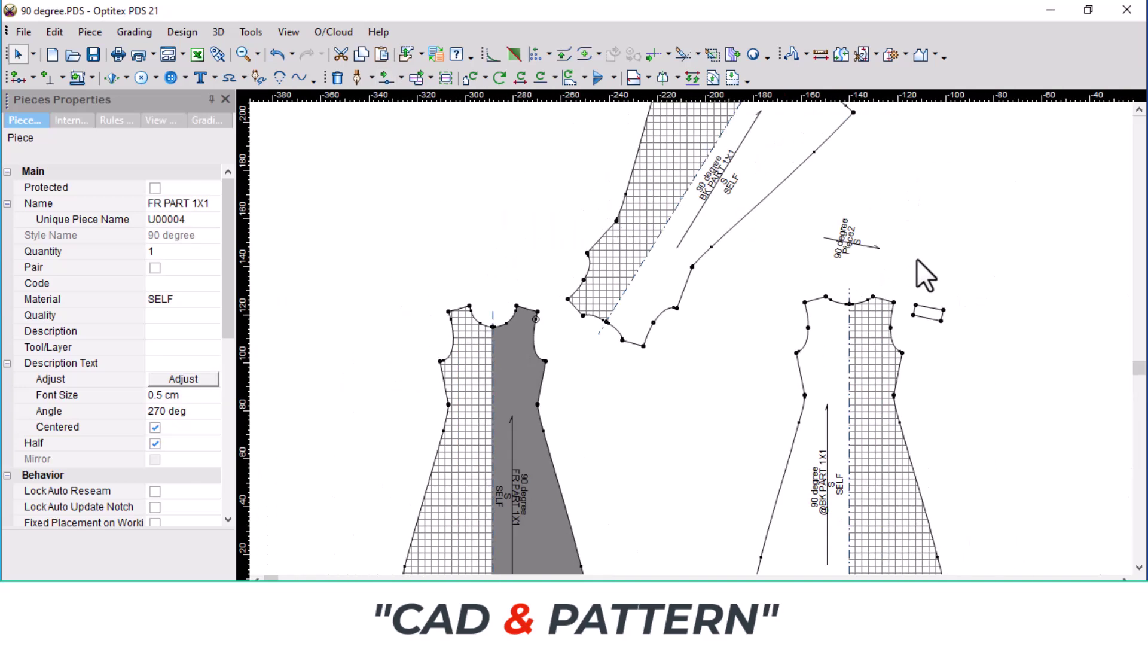
left_click(775, 163)
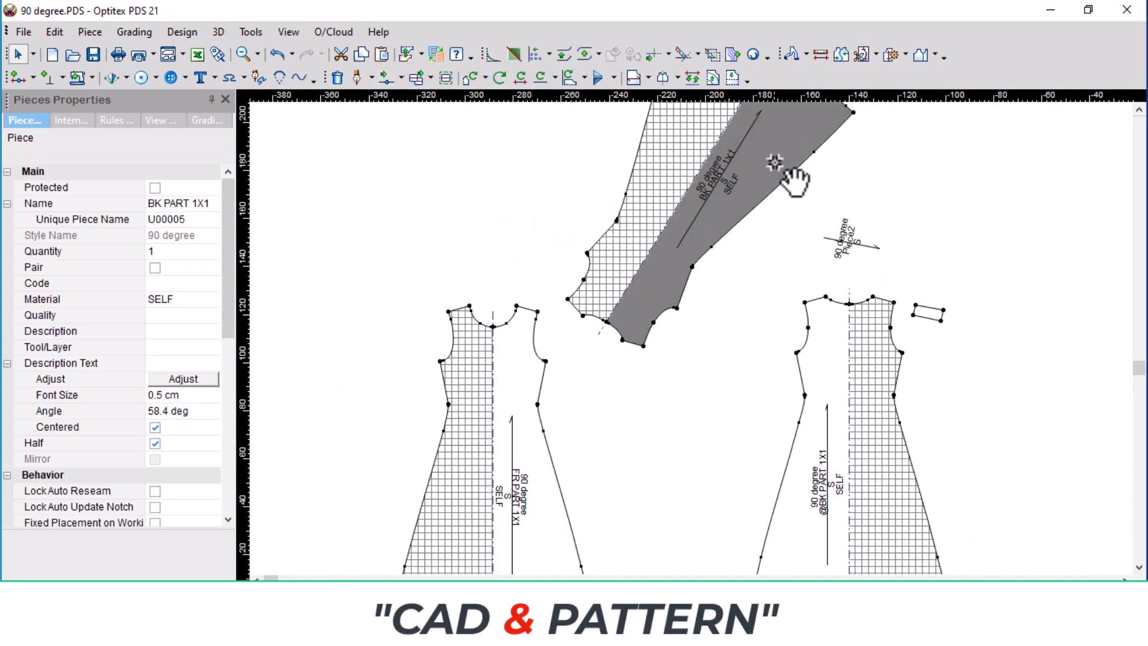
key("Delete")
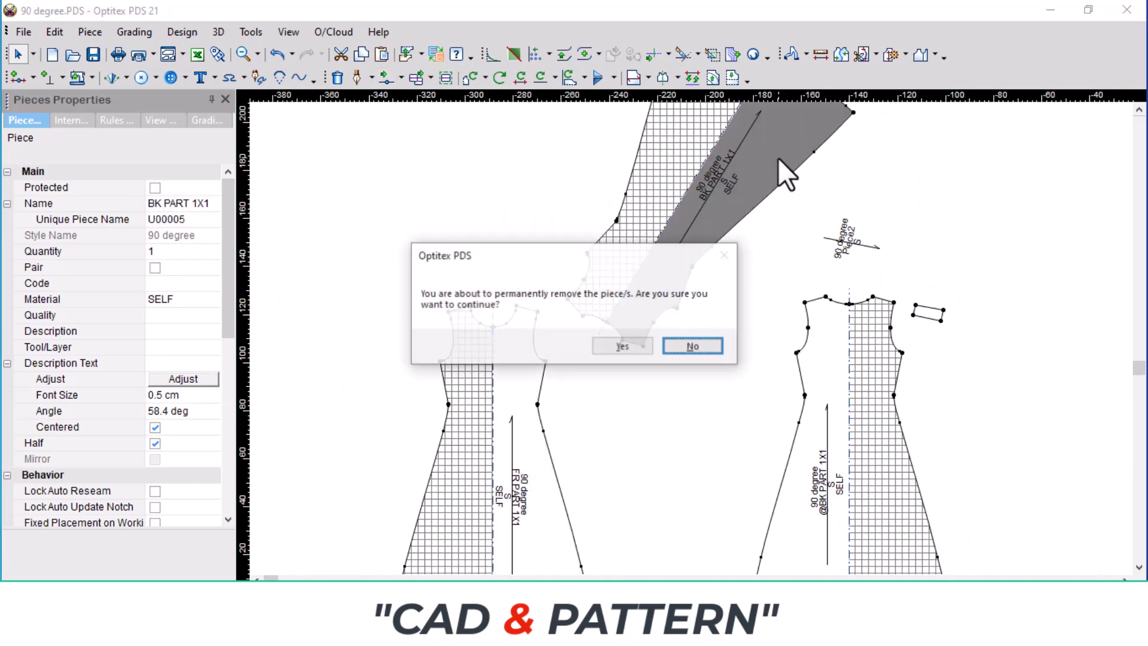
left_click(622, 346)
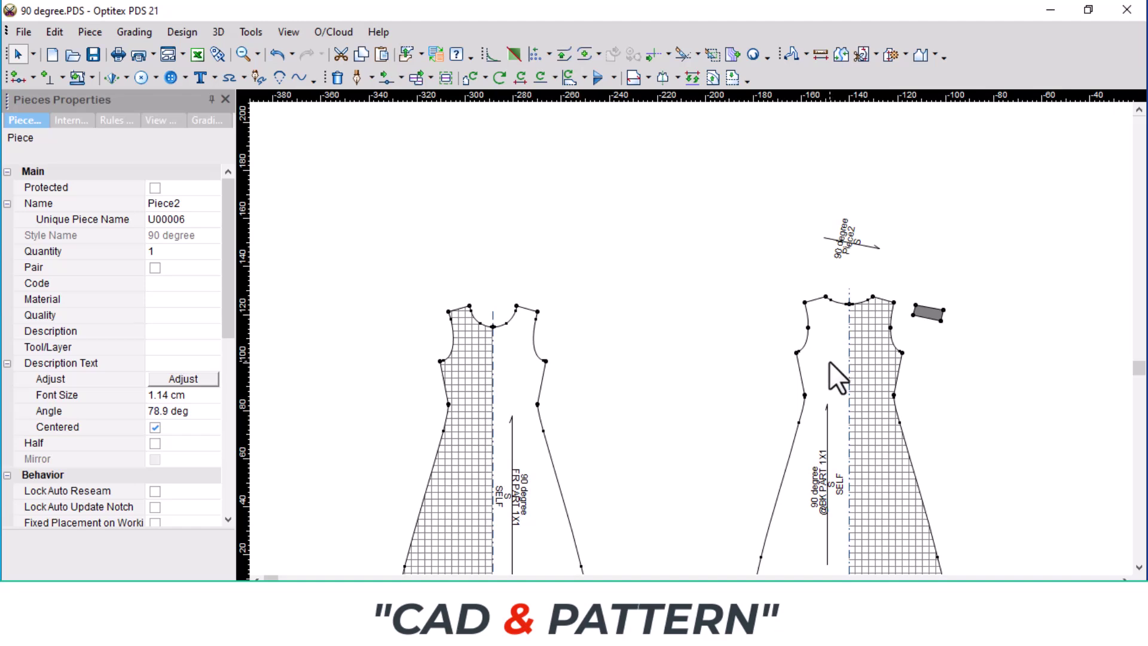
Drag the back bodice left toward the front bodice
left_click_drag(812, 436, 727, 424)
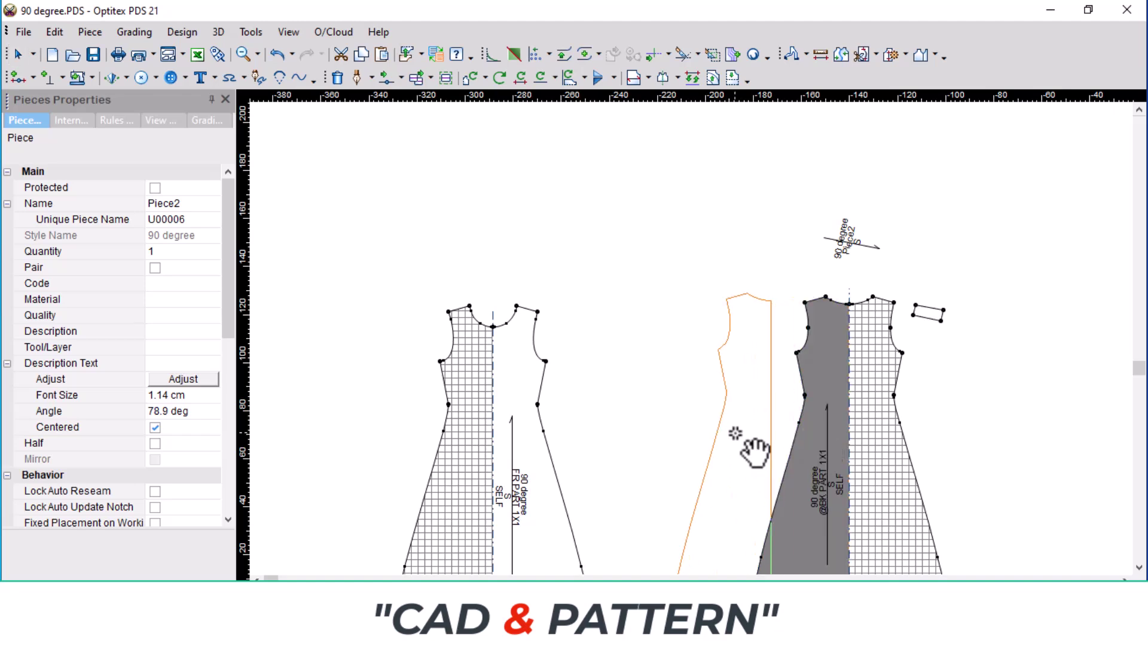